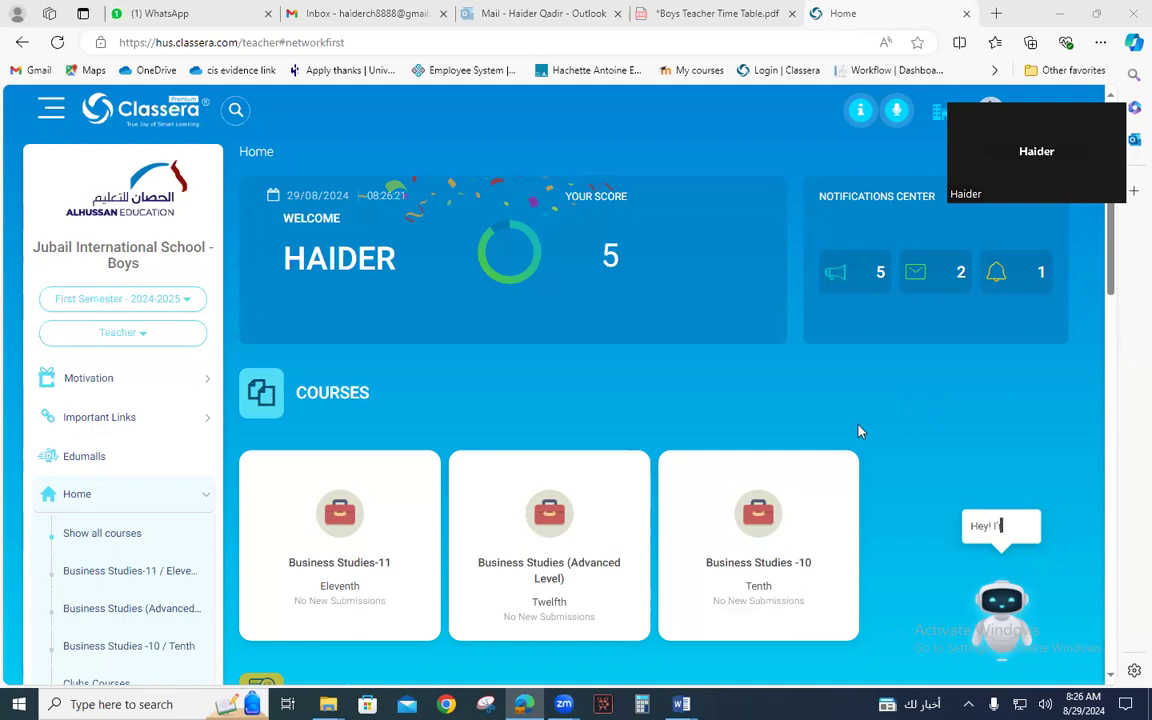
# - From the Business Studies -10 card's options, open Manage Timetable to view its lecture timeslots
pyautogui.scroll(-1, 864, 432)
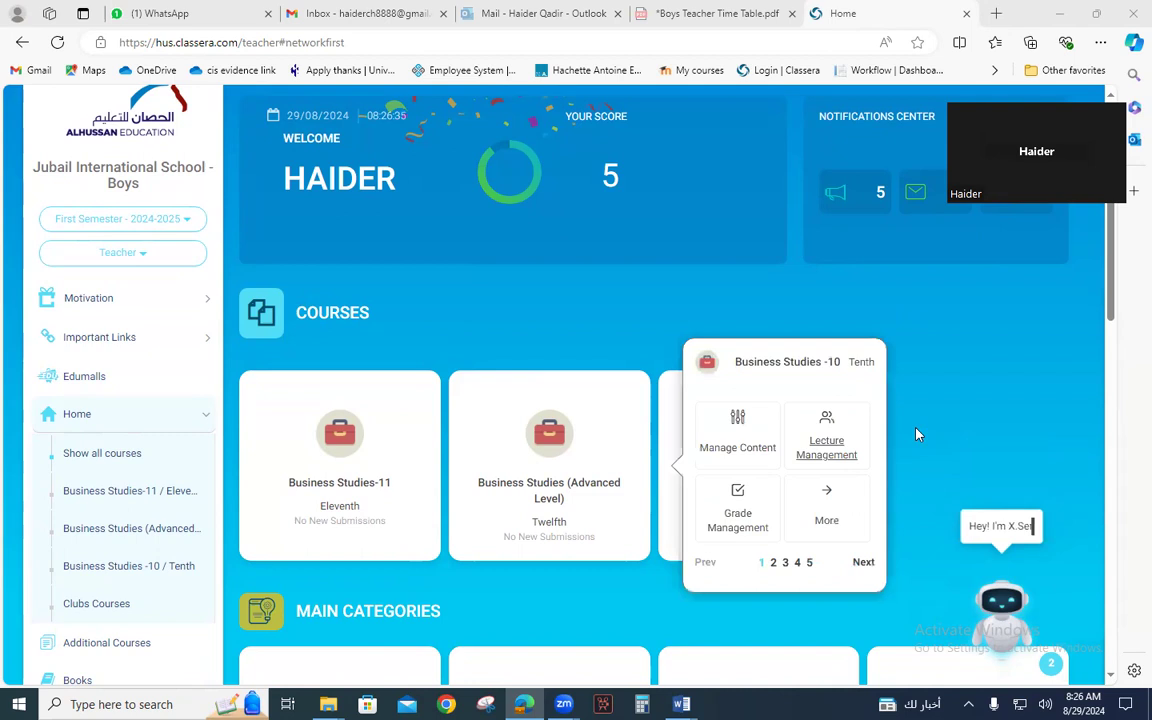
pyautogui.moveTo(857, 475)
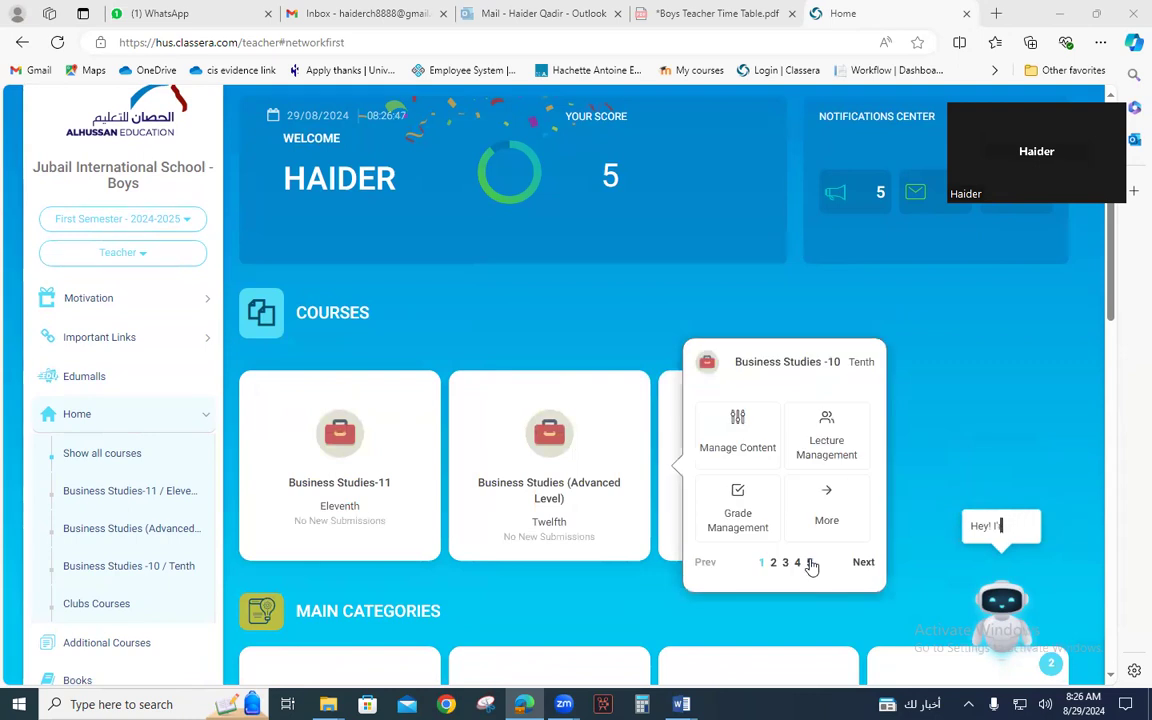
pyautogui.click(810, 563)
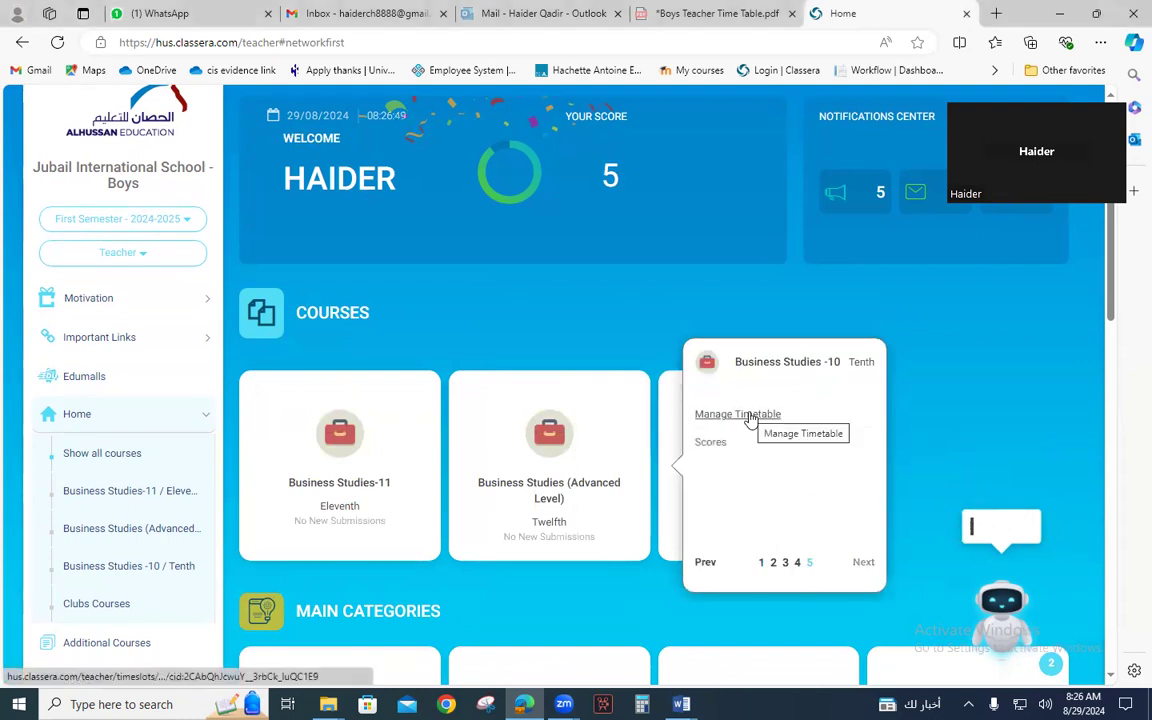
pyautogui.click(751, 420)
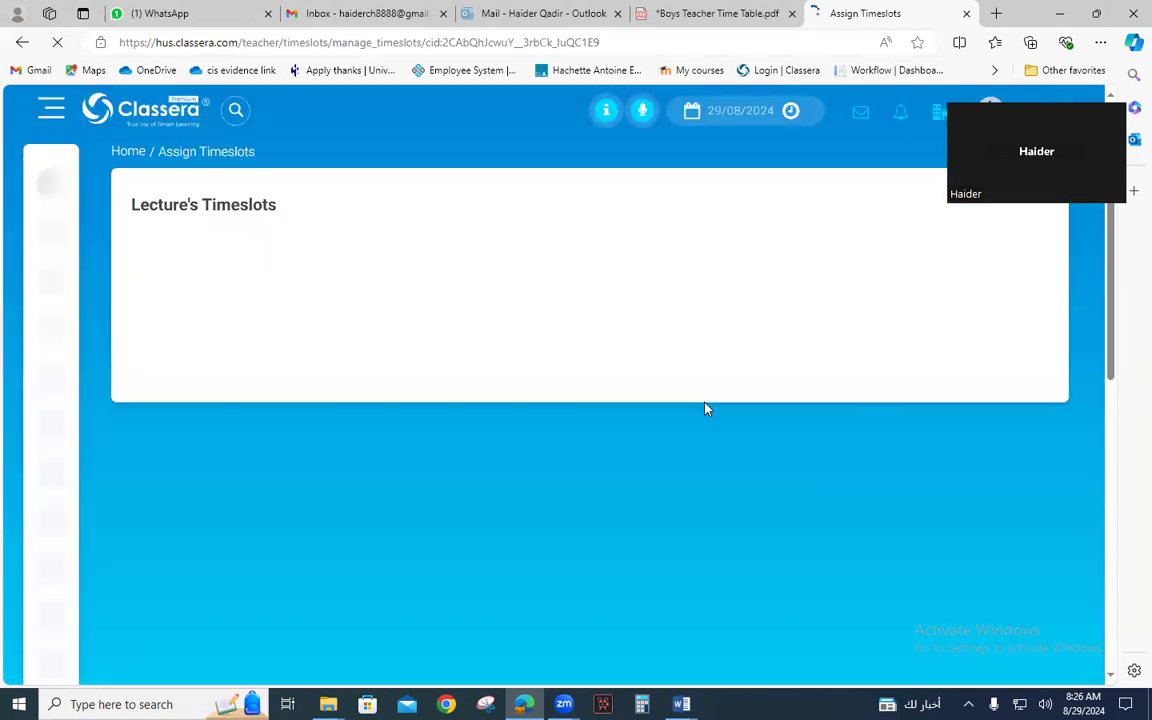
# - Review Section O's four lecture timeslots, then return to the Home page
pyautogui.scroll(-4, 398, 395)
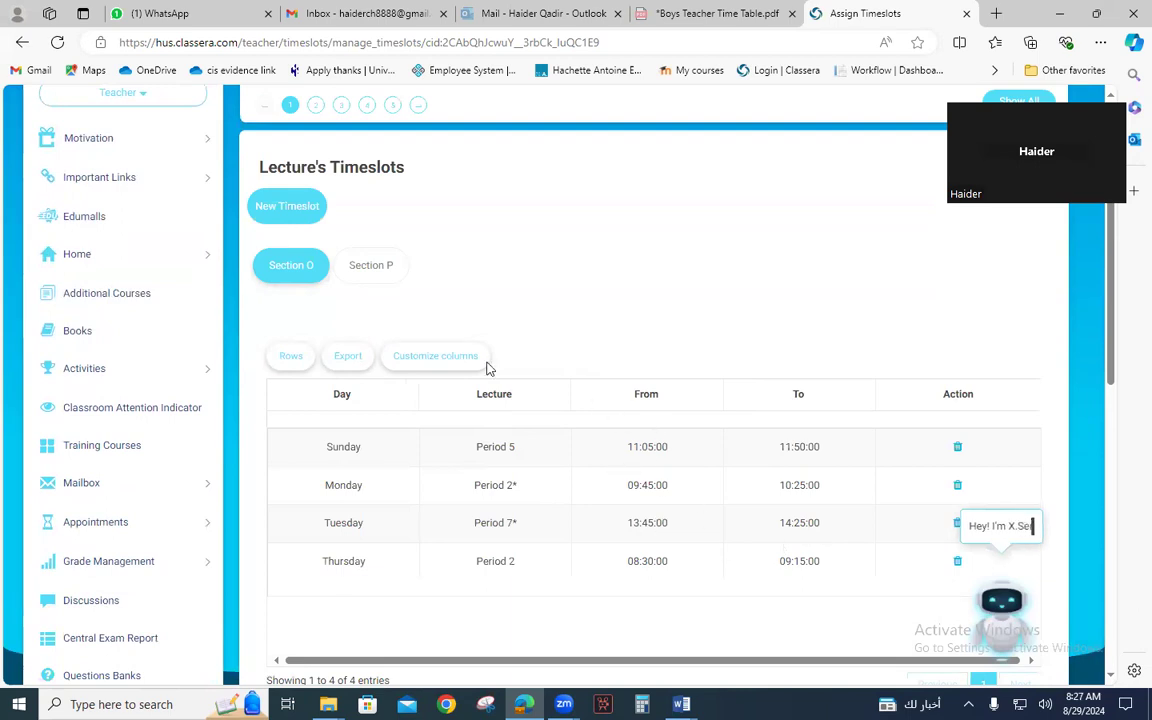
pyautogui.scroll(4, 545, 345)
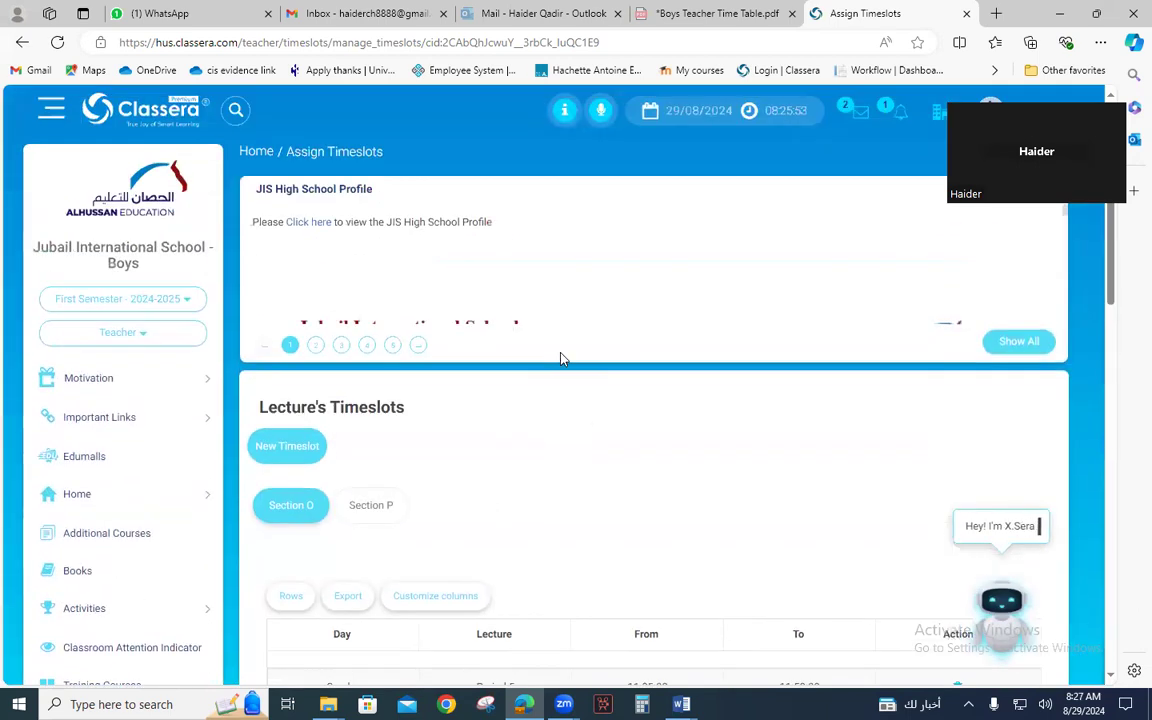
pyautogui.click(256, 151)
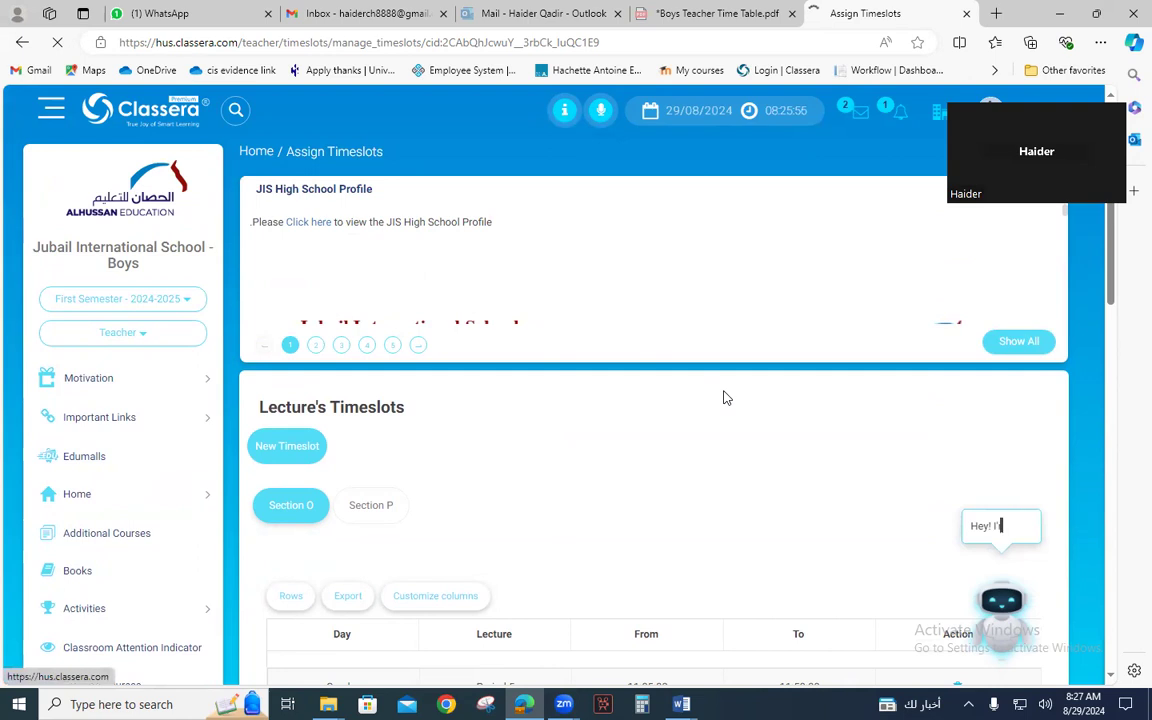
# - Open Course Preparations from the Business Studies -10 card's planning options
pyautogui.scroll(-4, 920, 420)
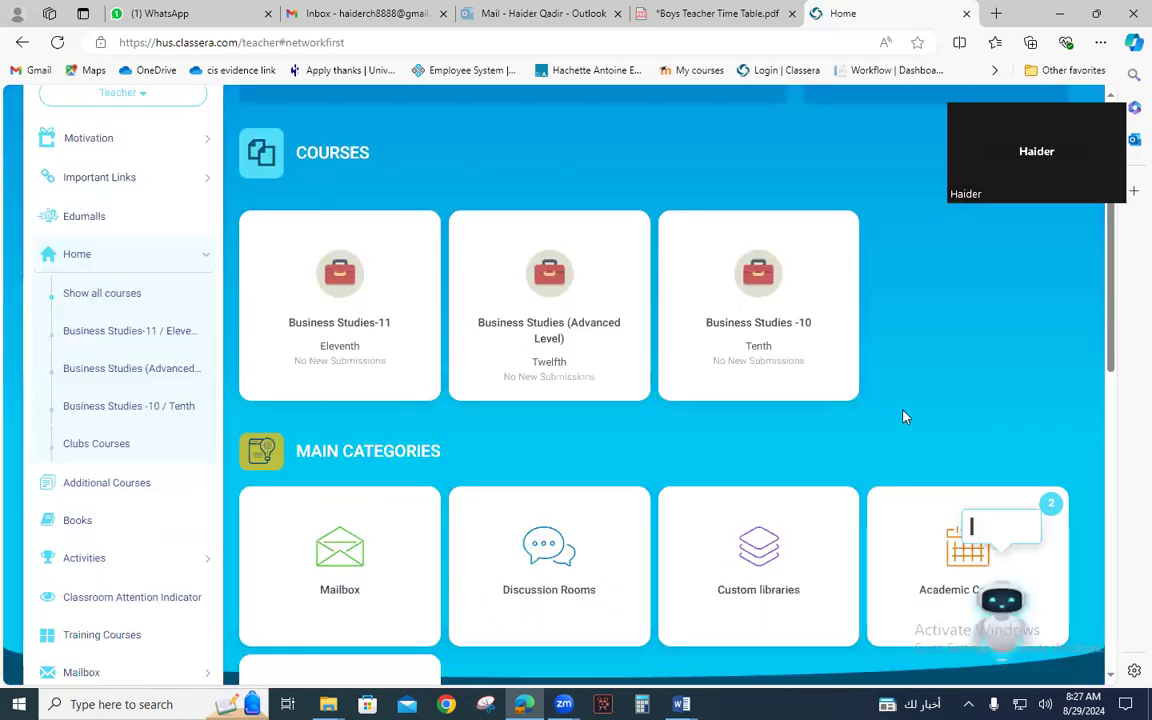
pyautogui.moveTo(856, 378)
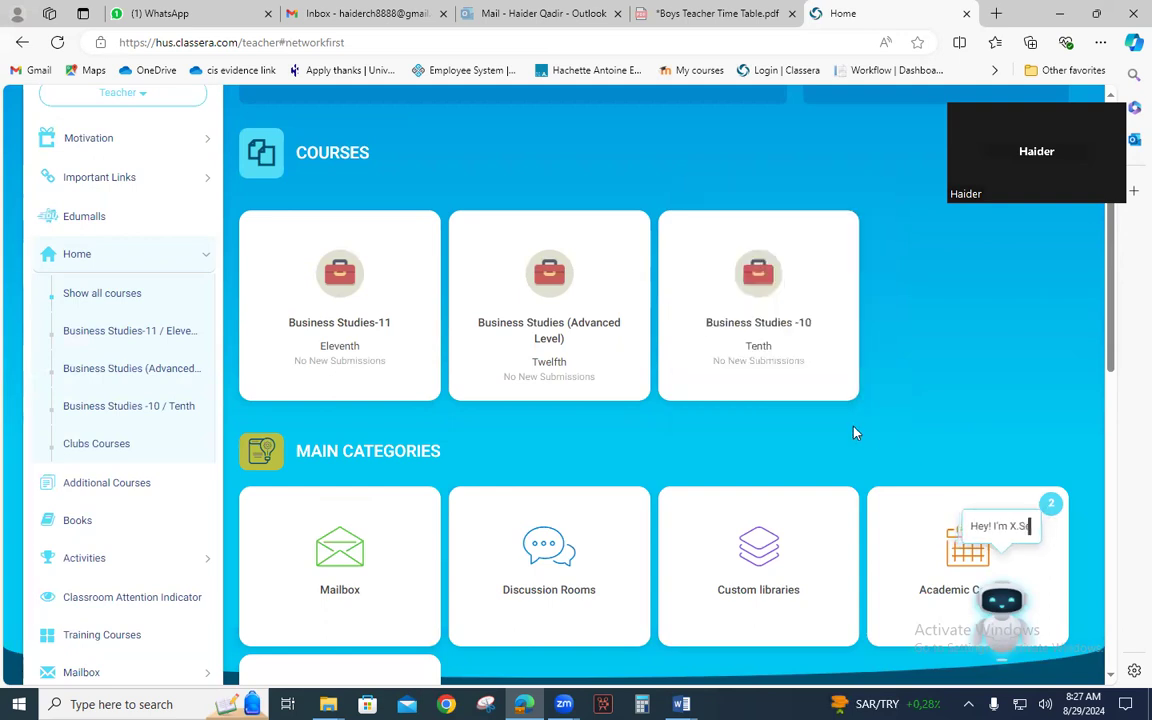
pyautogui.moveTo(710, 326)
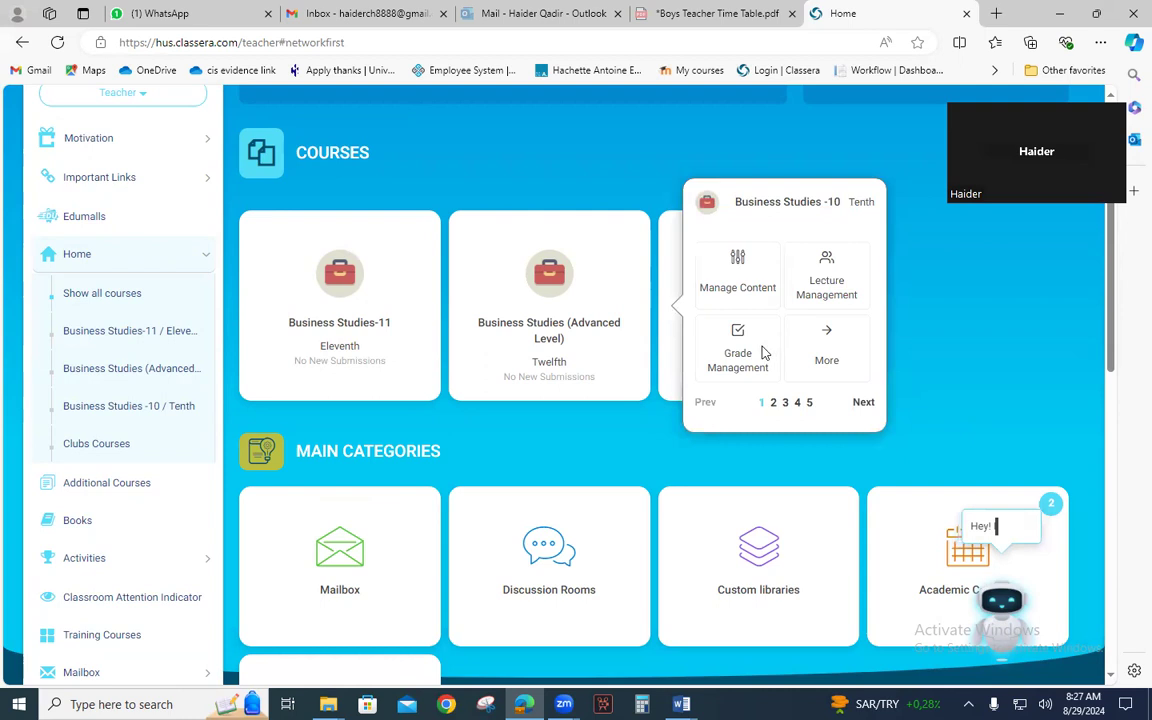
pyautogui.click(798, 403)
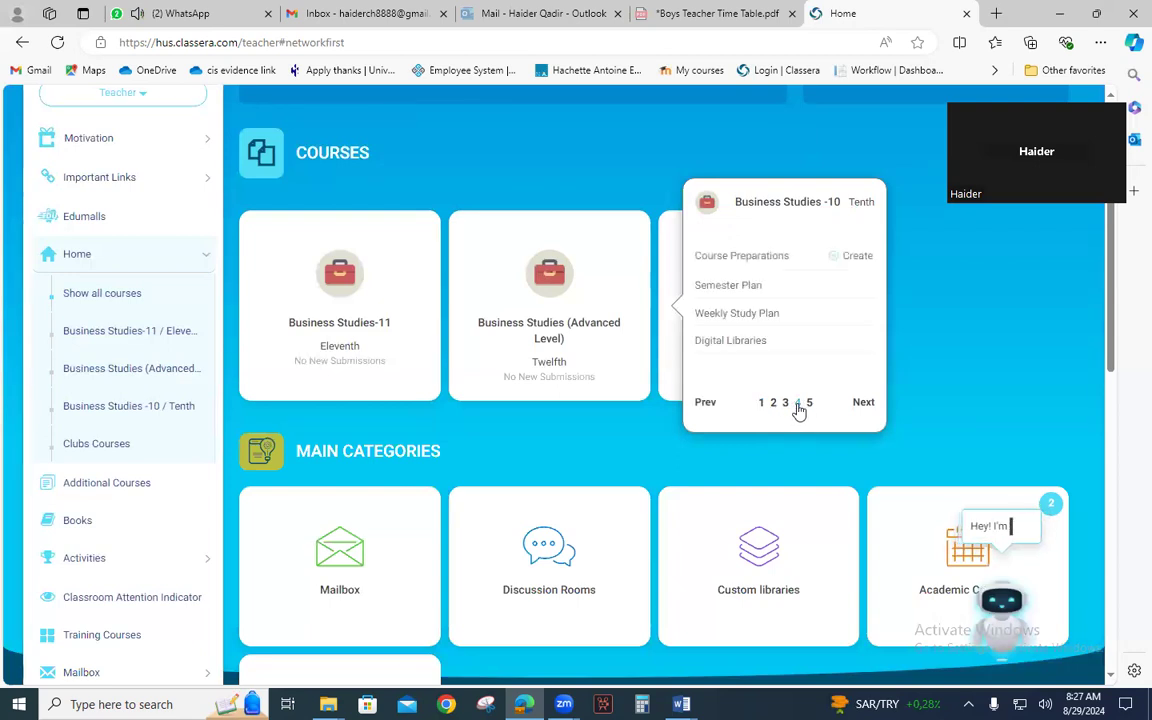
pyautogui.click(755, 262)
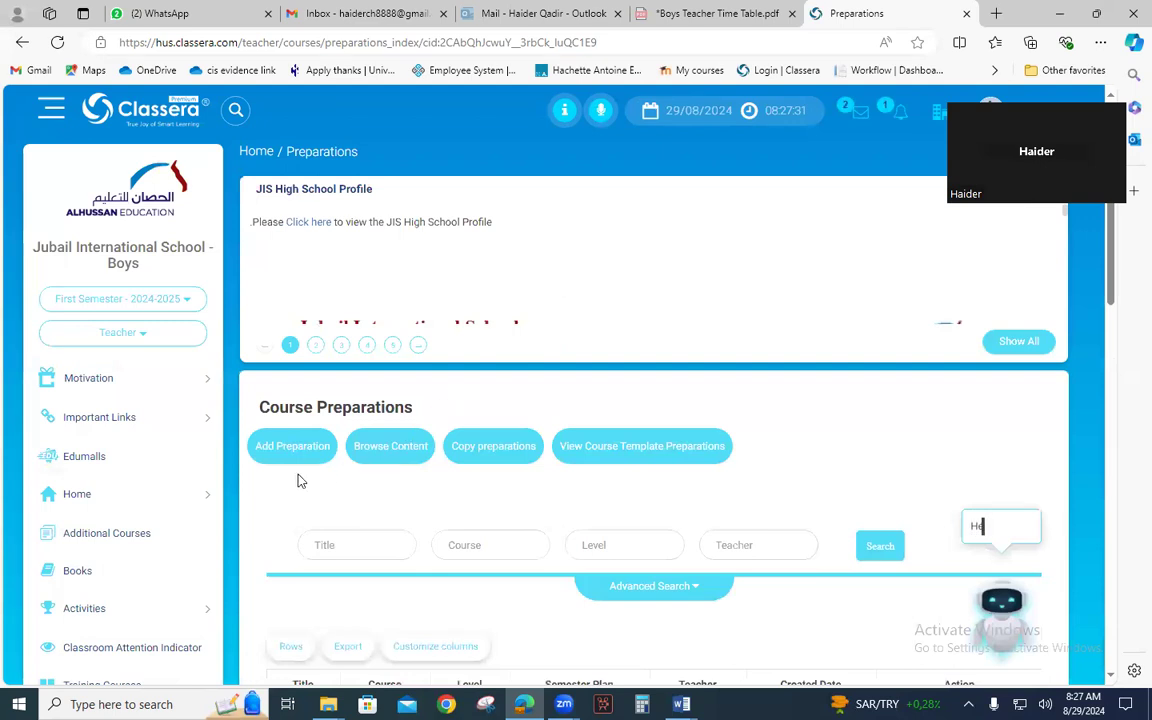
pyautogui.scroll(-2, 300, 478)
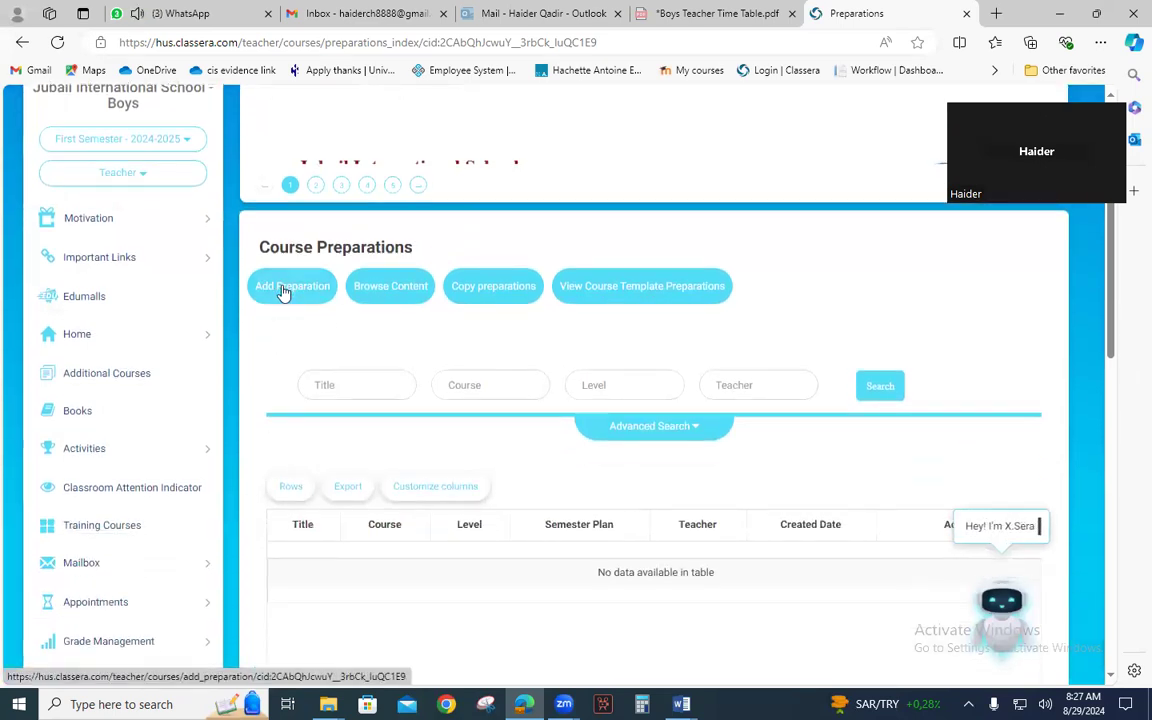
# - Add a new preparation titled 'Cost classification and break-even analysis', accepting the hyphenation suggestion
pyautogui.click(284, 291)
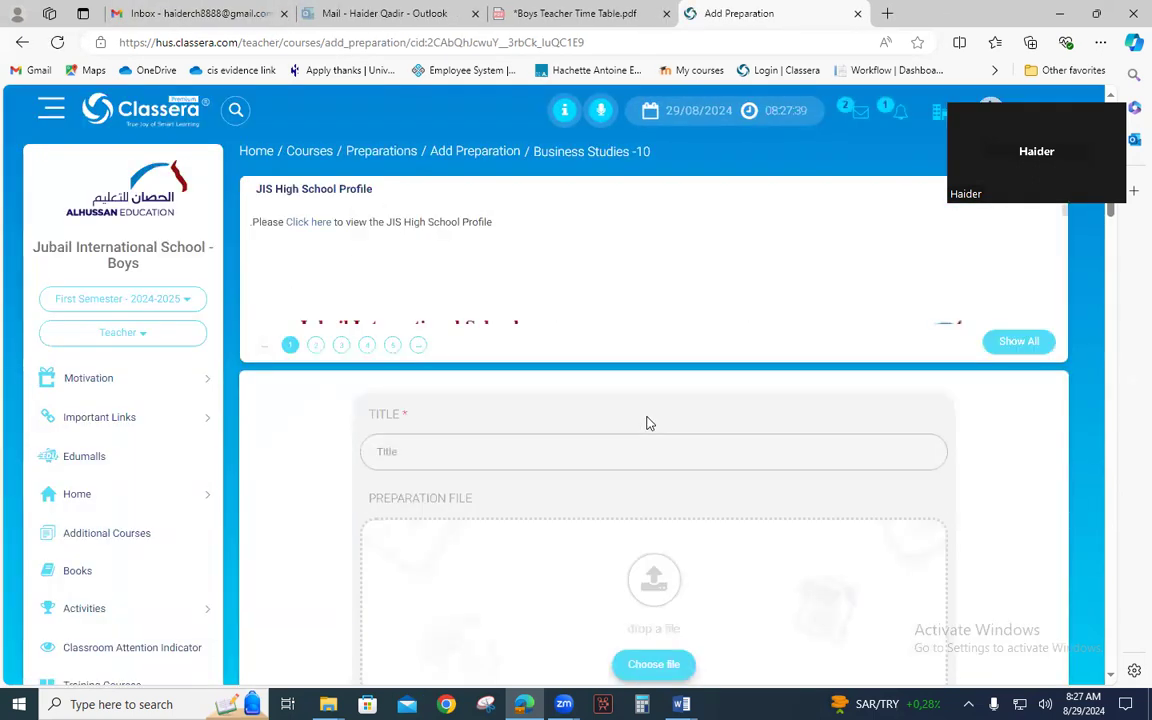
pyautogui.scroll(-2, 607, 399)
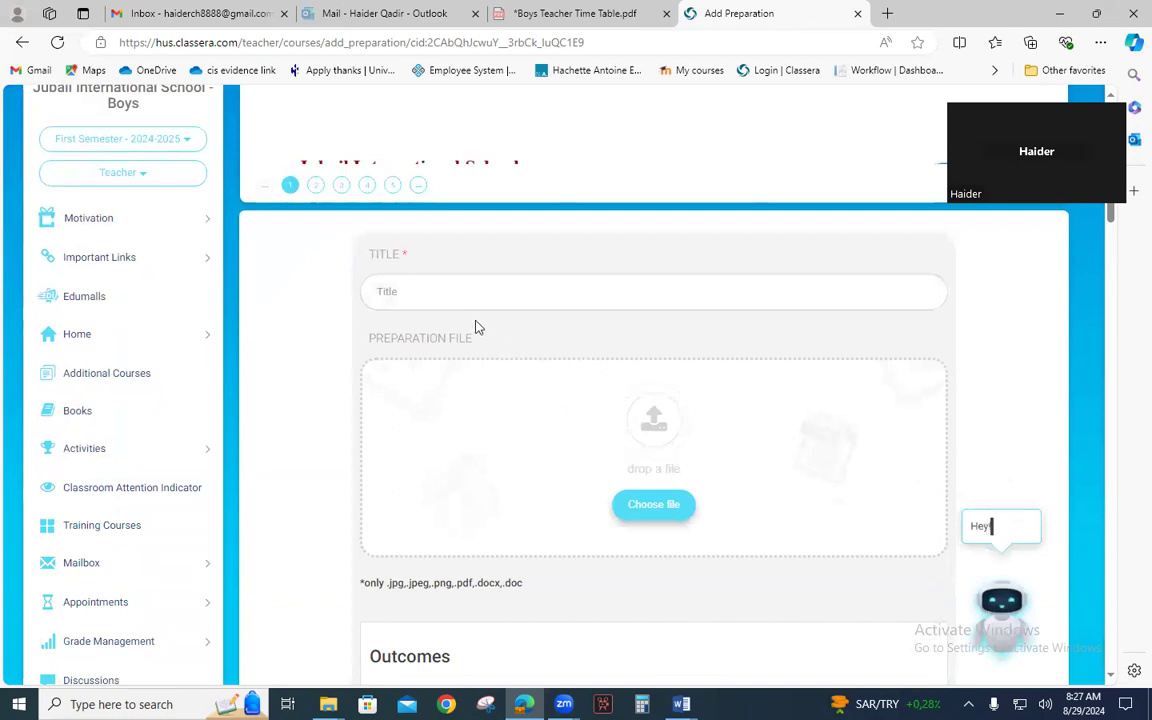
pyautogui.click(472, 292)
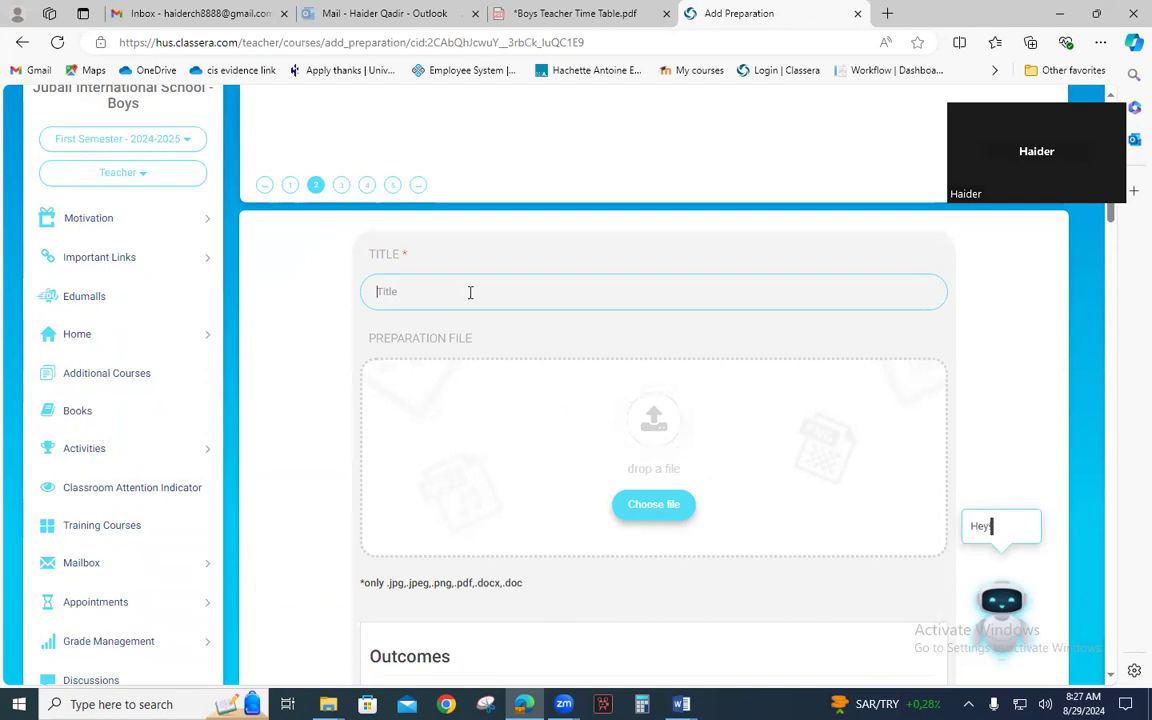
pyautogui.write('Cost ')
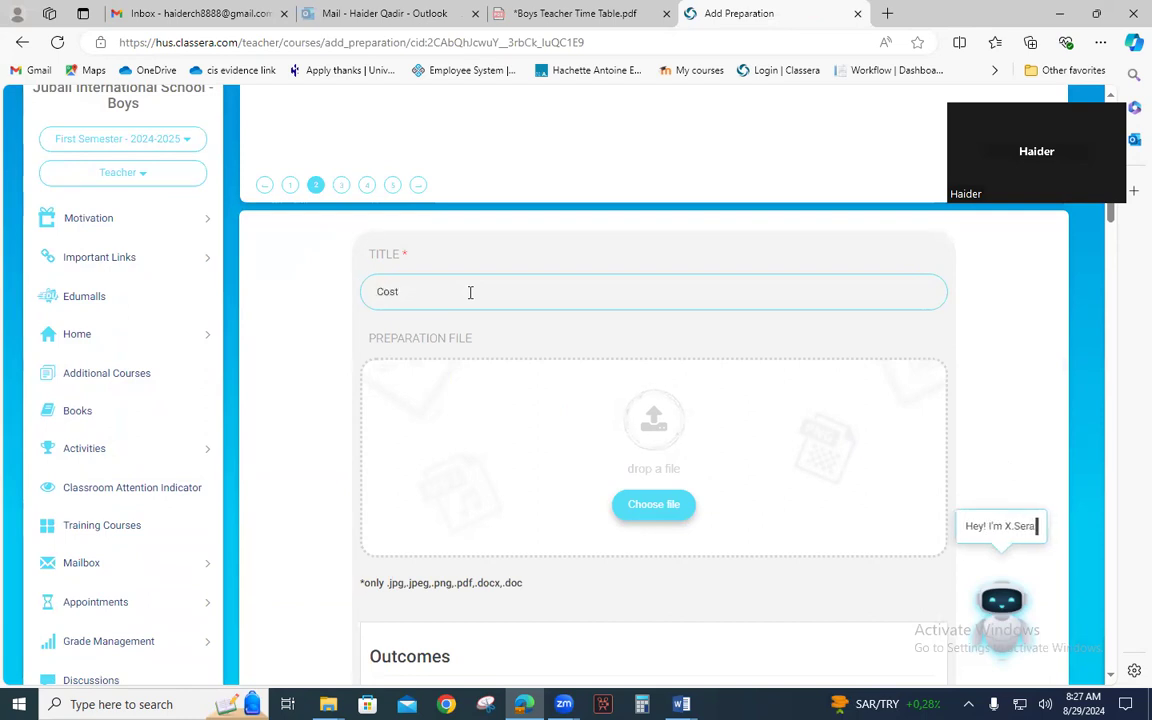
pyautogui.write('classific')
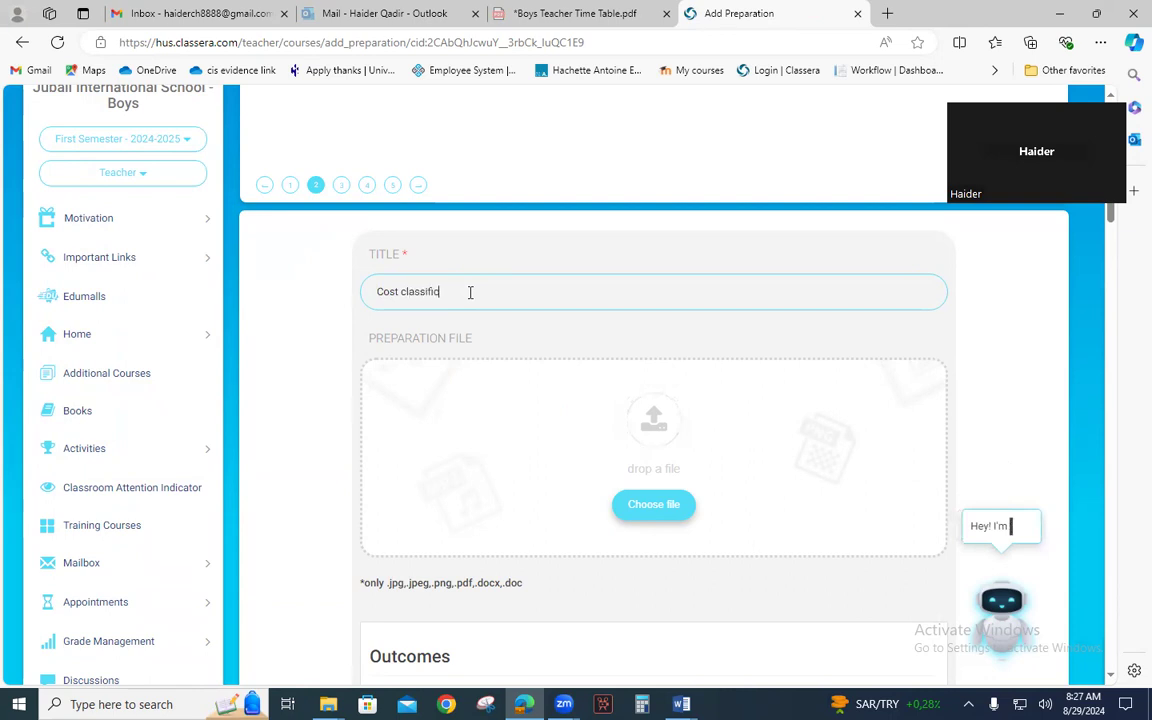
pyautogui.write('ation and break even analysis')
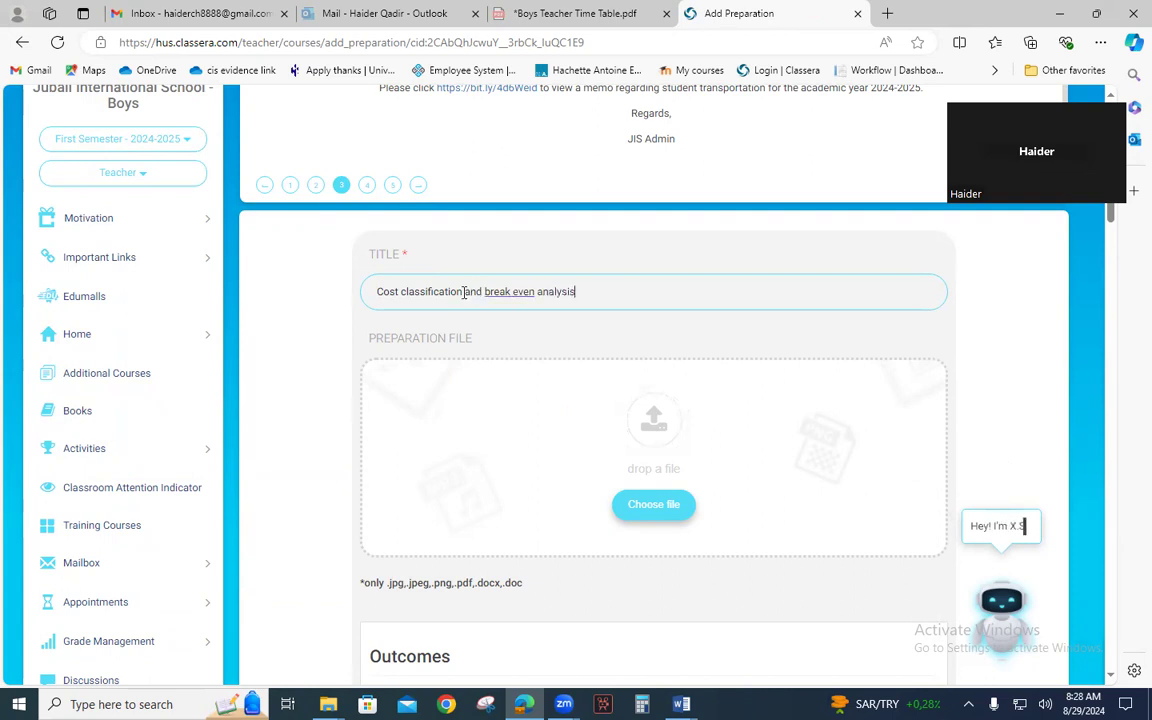
pyautogui.click(519, 291)
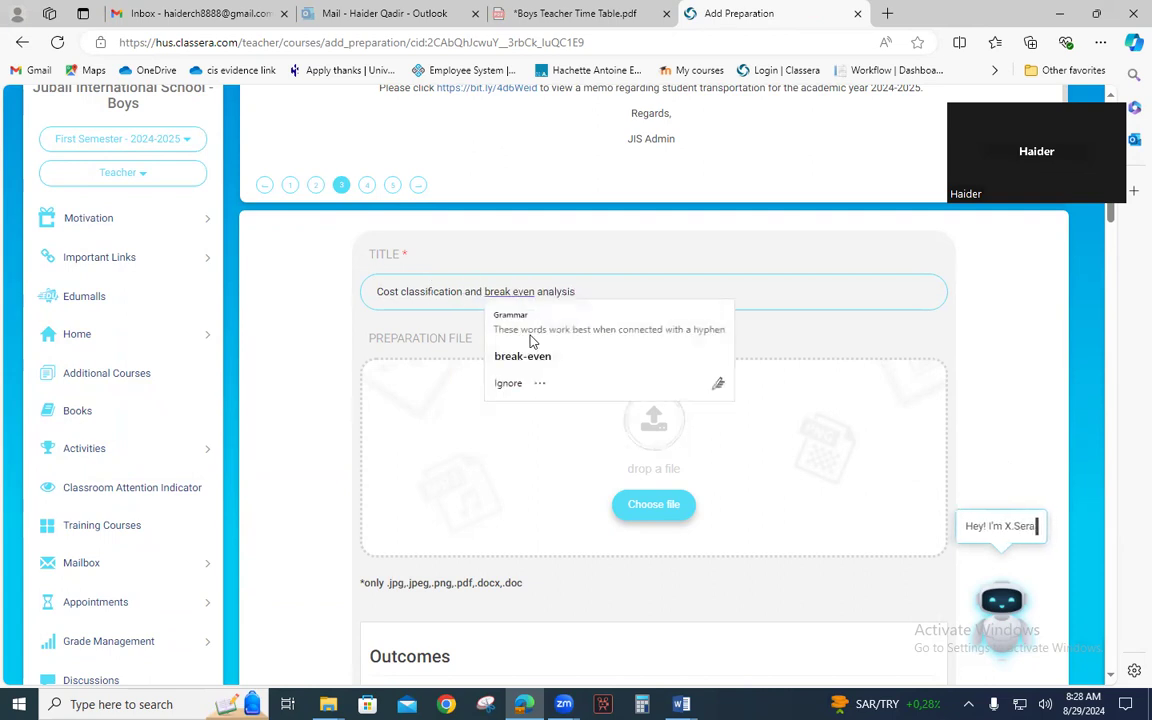
pyautogui.click(532, 357)
pyautogui.scroll(-2, 530, 356)
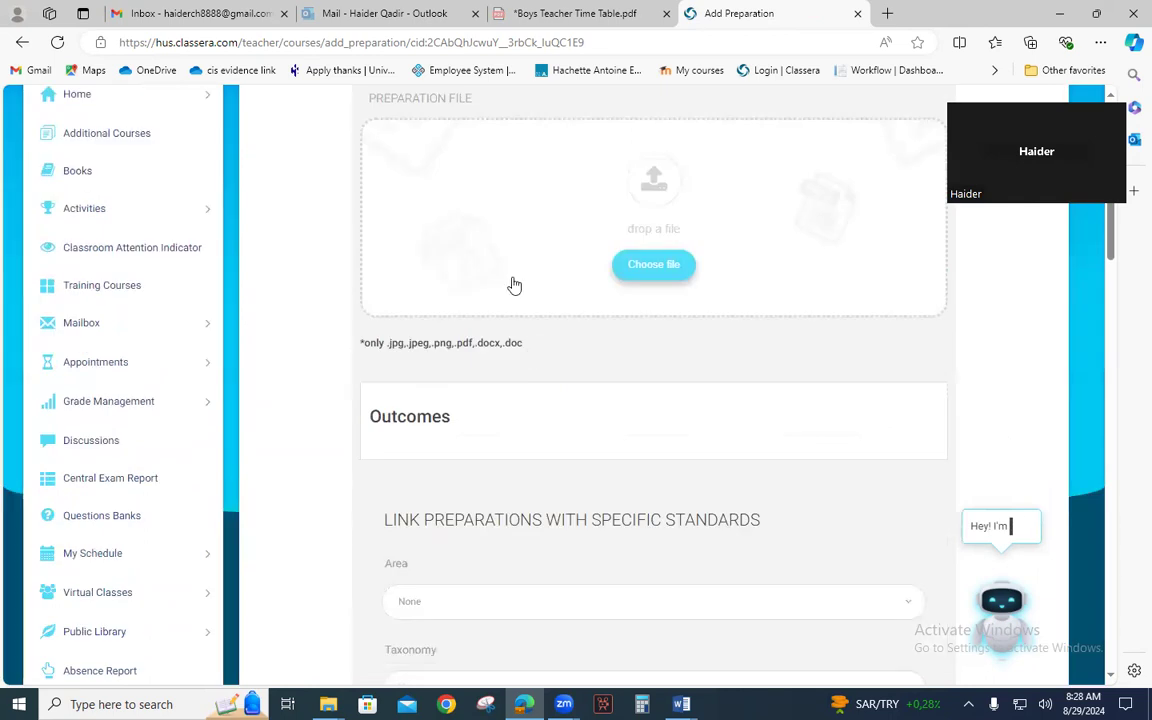
pyautogui.scroll(2, 514, 285)
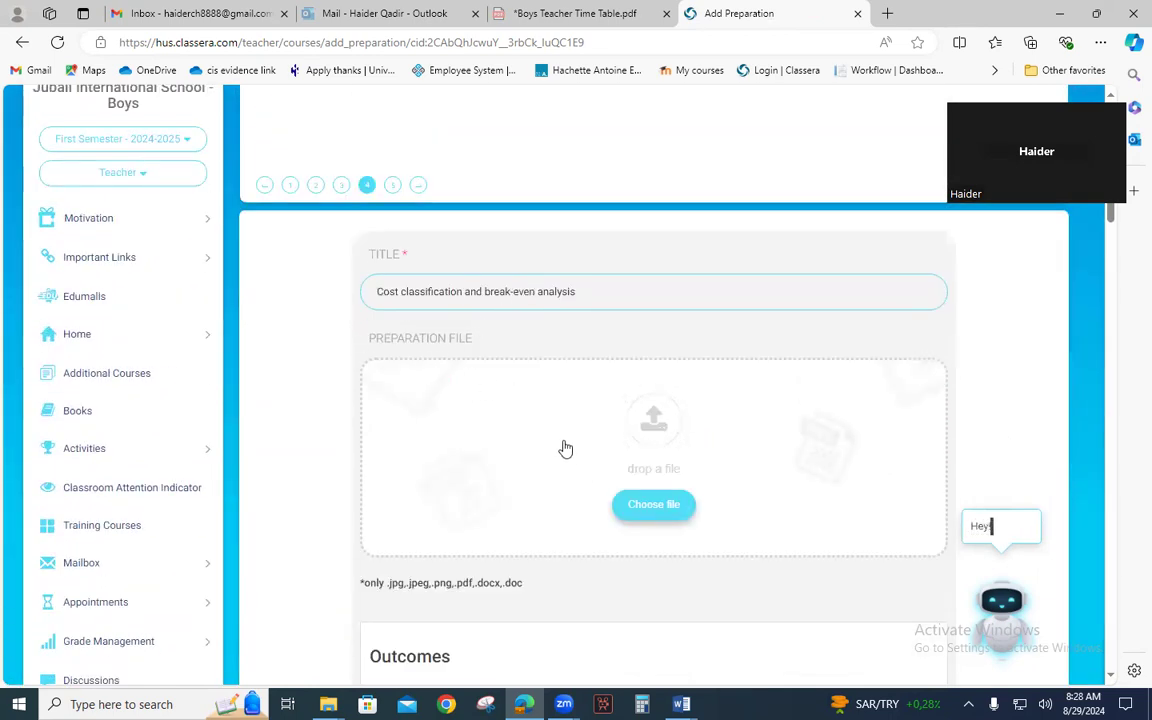
# - Set the preparation's Taxonomy level to Understanding
pyautogui.scroll(-1, 560, 485)
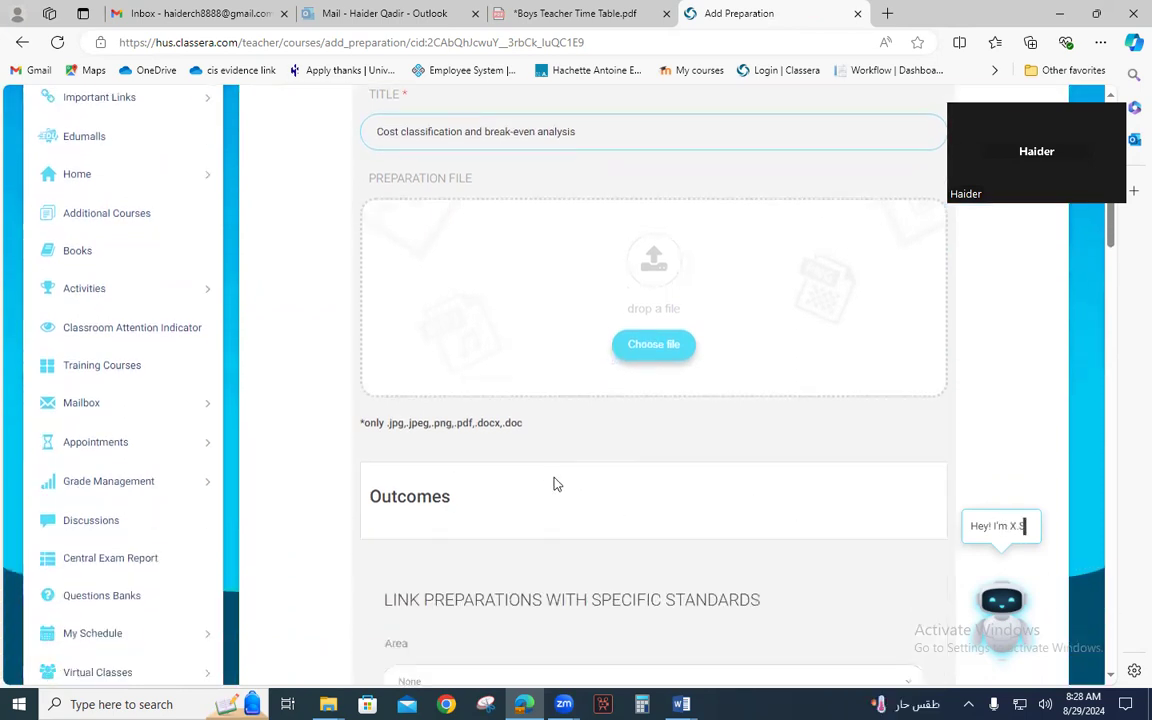
pyautogui.scroll(-2, 463, 468)
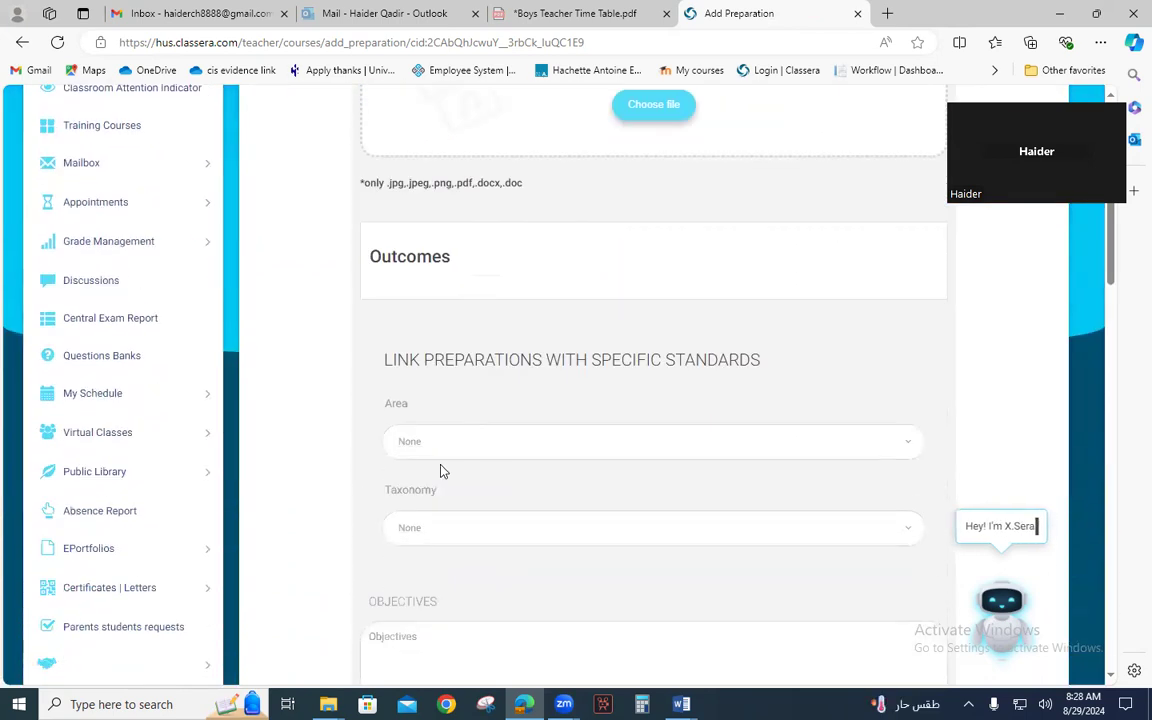
pyautogui.scroll(-1, 422, 437)
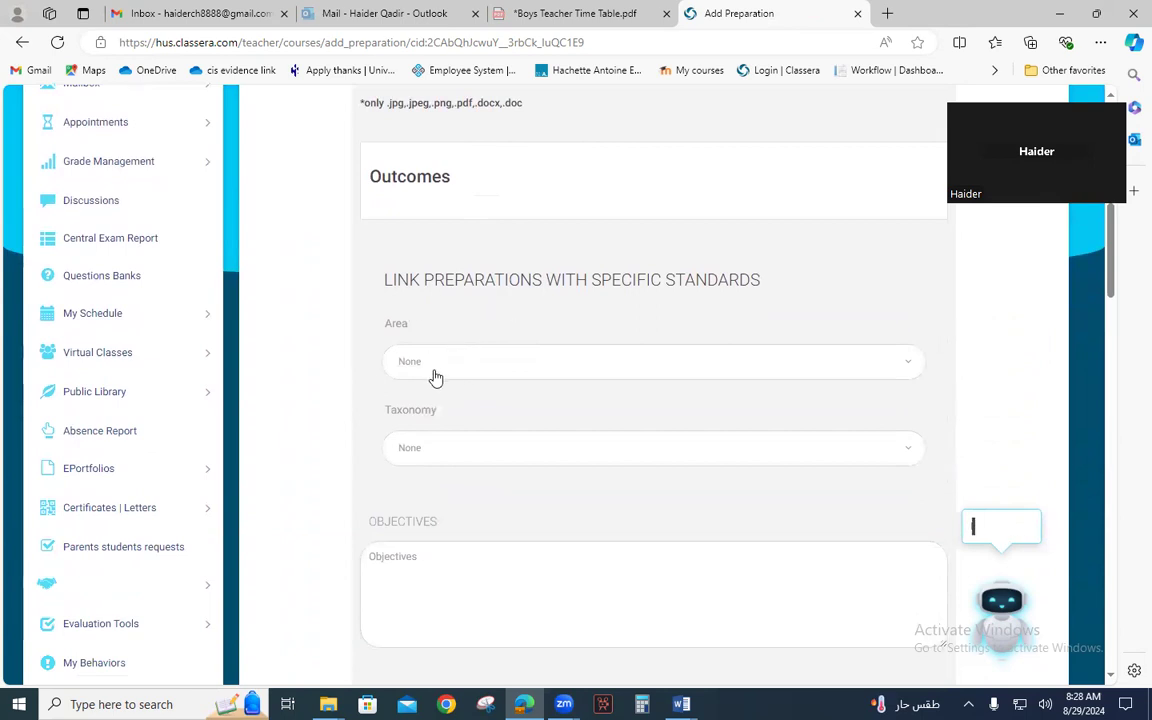
pyautogui.click(435, 452)
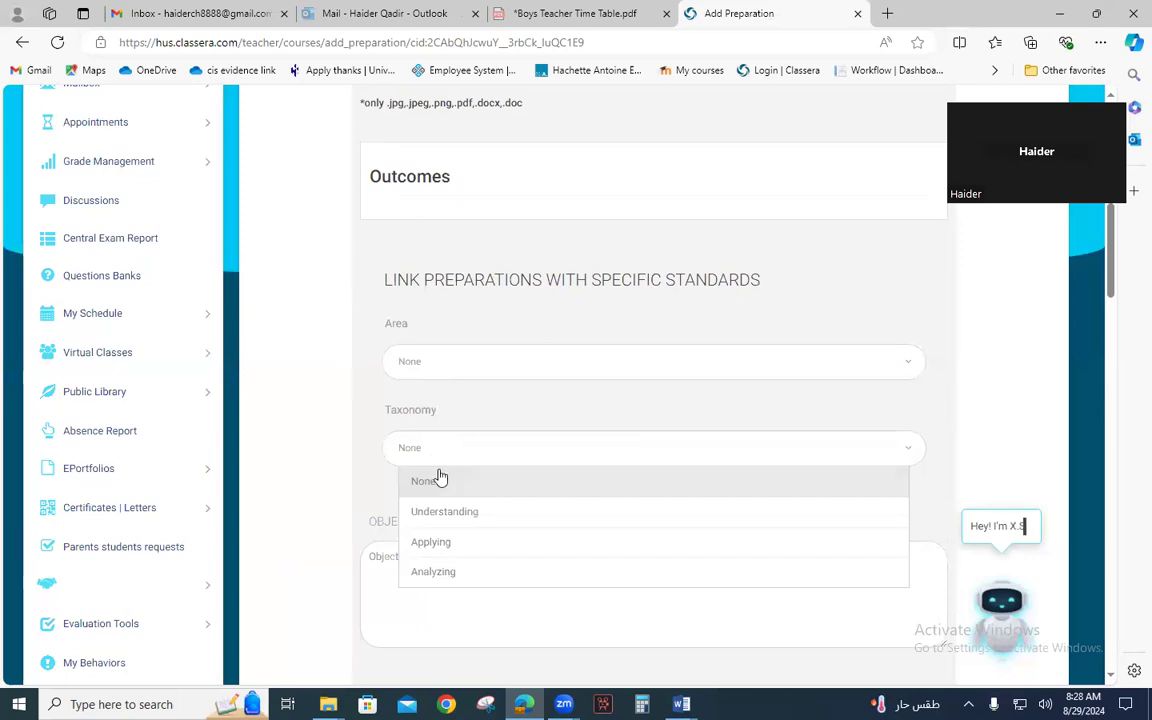
pyautogui.click(446, 513)
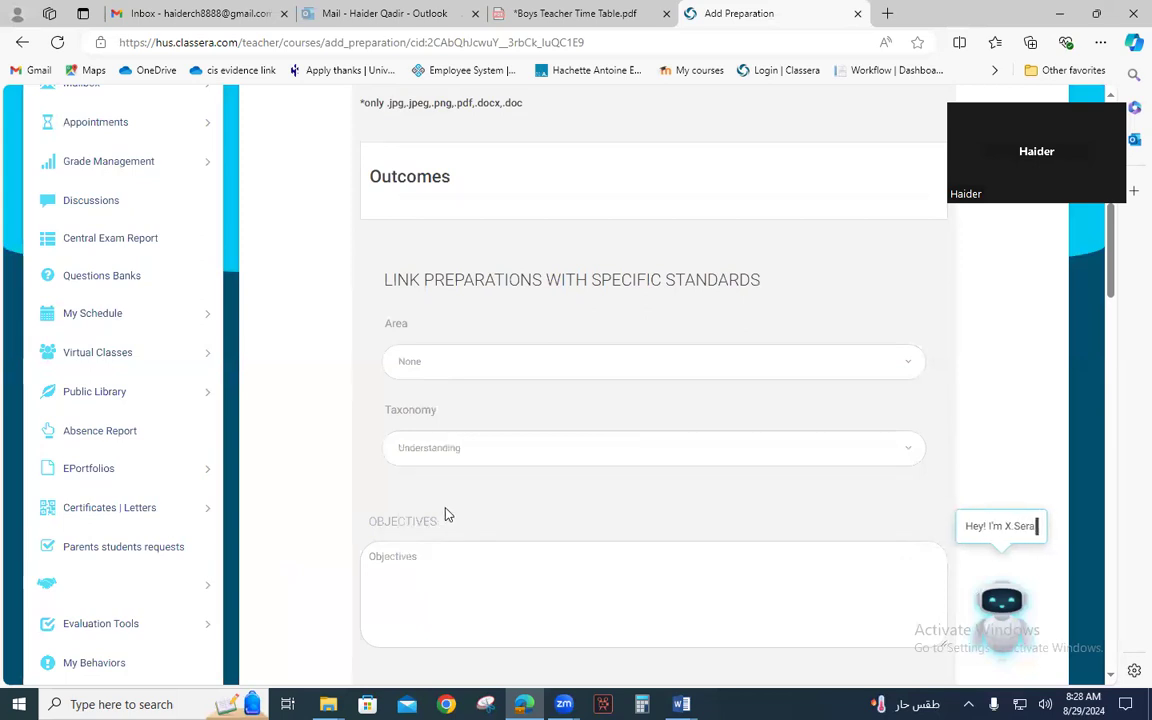
pyautogui.click(414, 447)
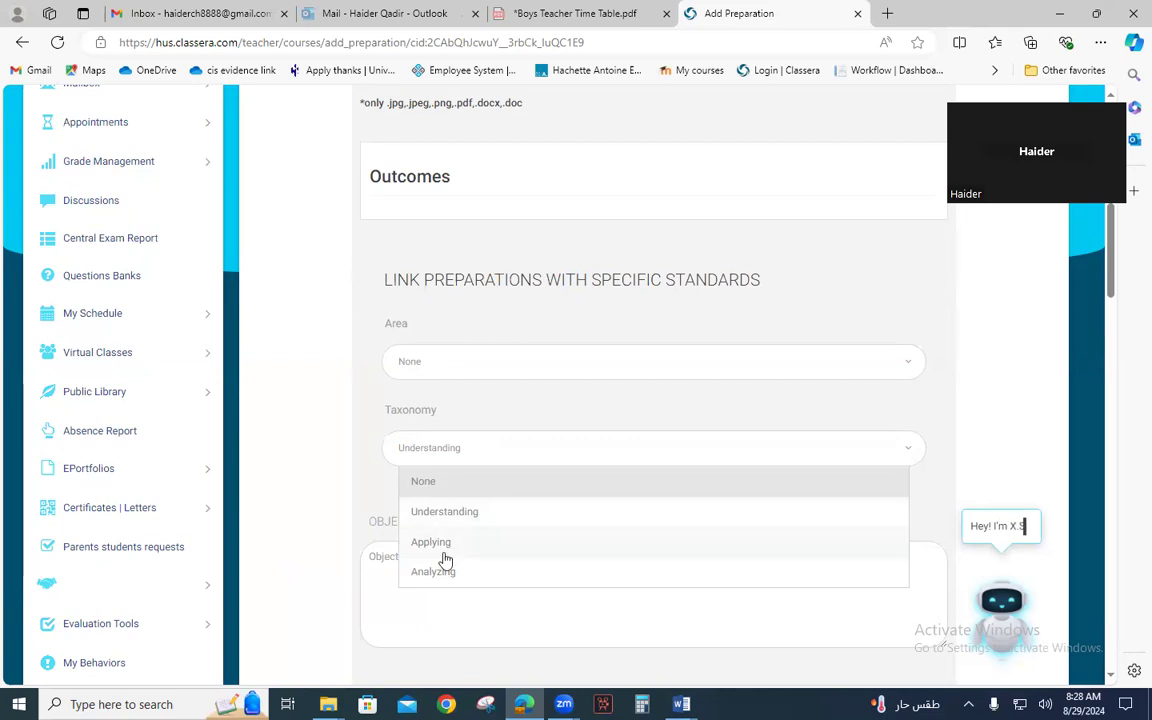
pyautogui.click(428, 513)
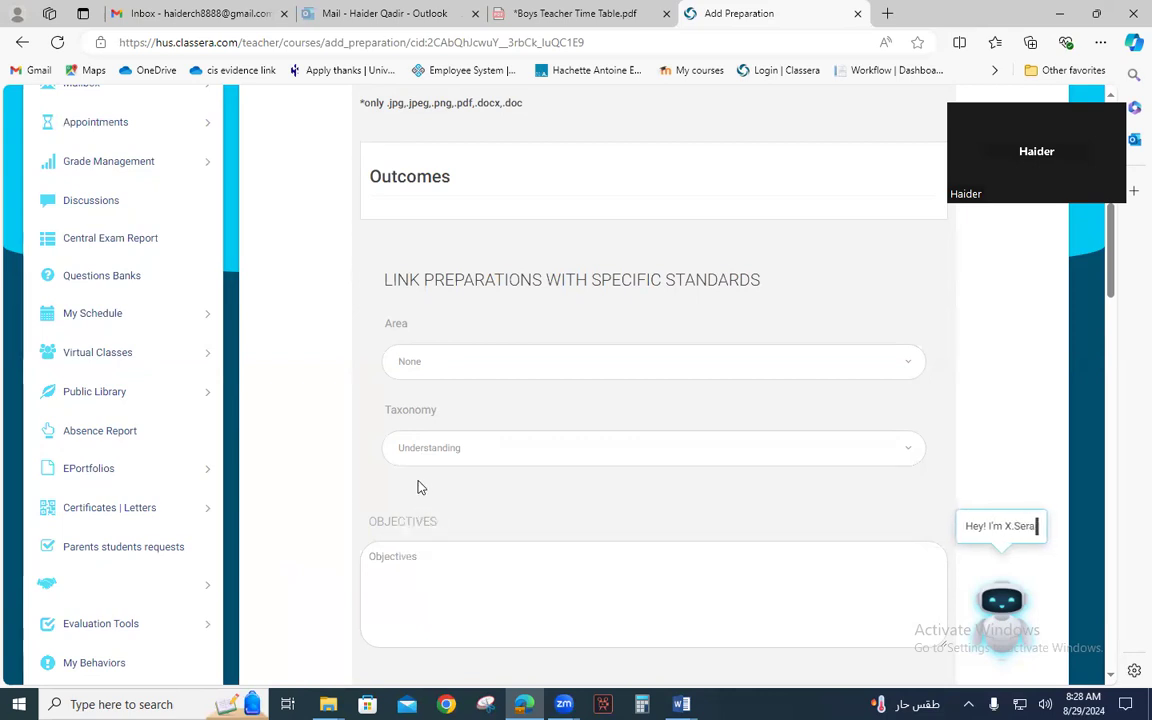
# - Scroll down to the Comments editor and bring up previews of the open Word documents
pyautogui.scroll(-2, 419, 486)
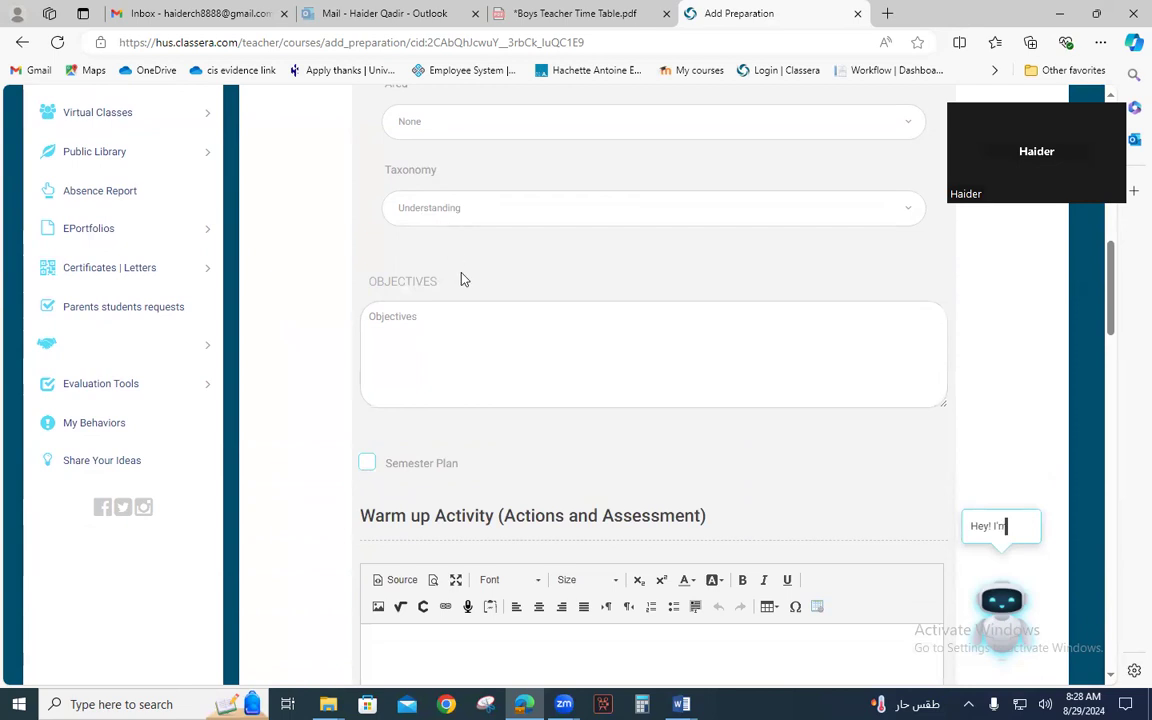
pyautogui.scroll(-1, 460, 299)
pyautogui.scroll(-2, 470, 308)
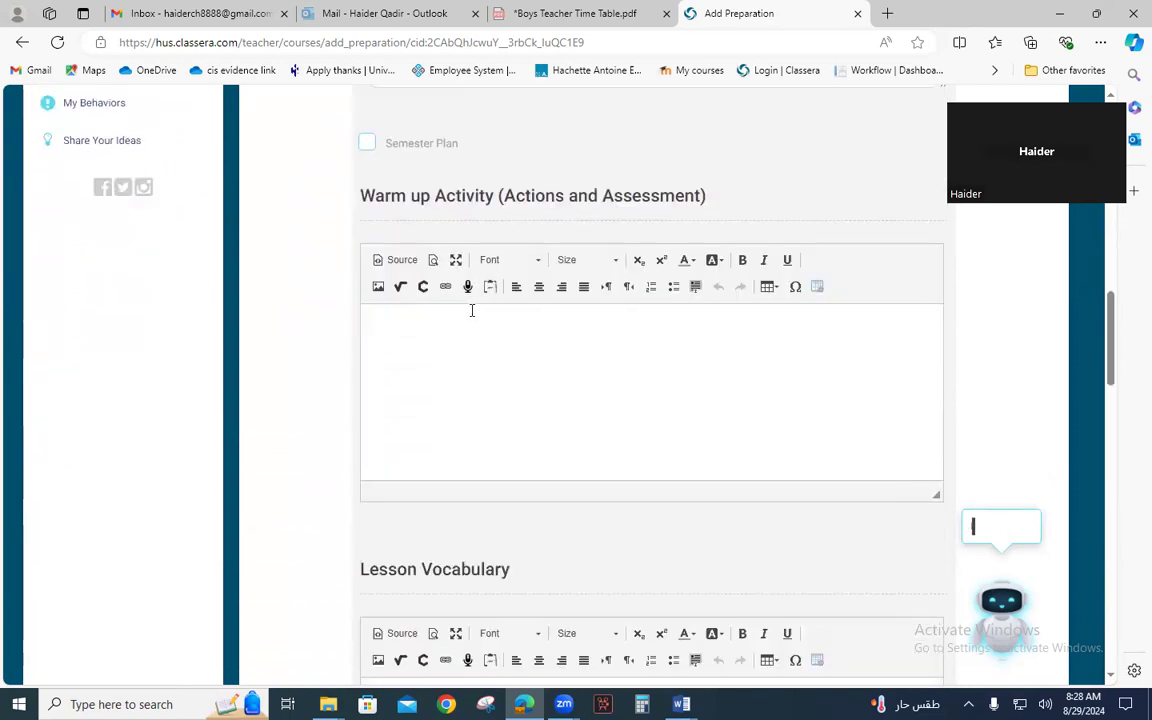
pyautogui.scroll(-5, 484, 360)
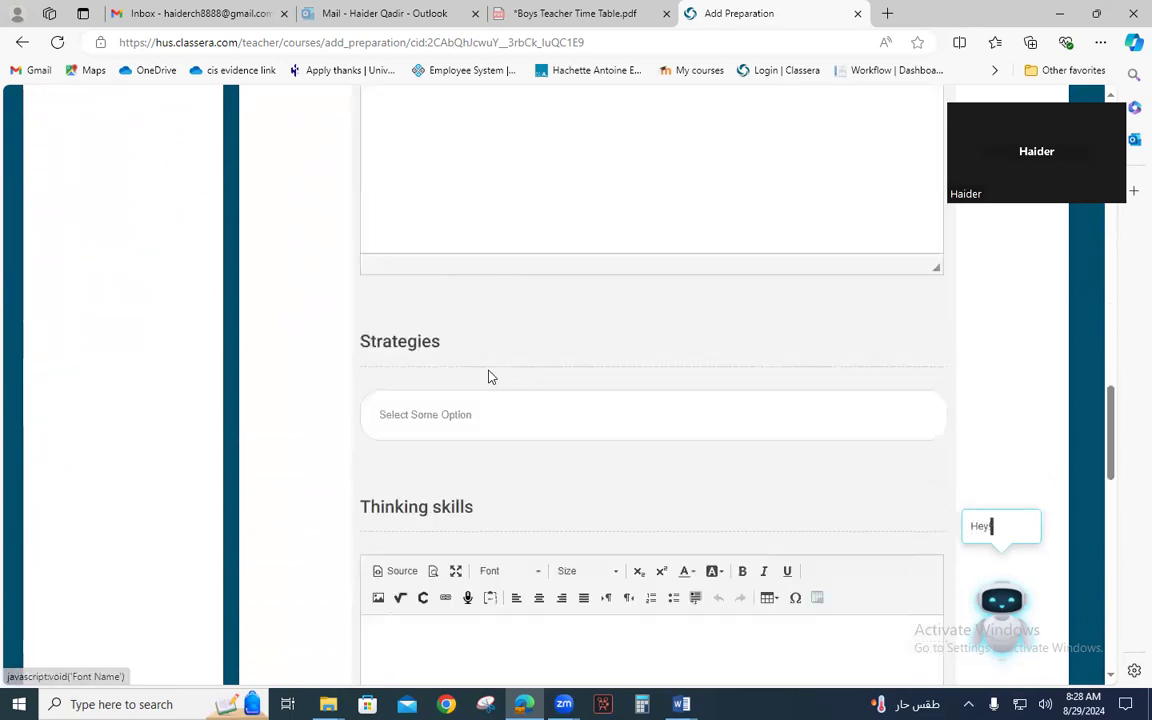
pyautogui.scroll(-6, 489, 369)
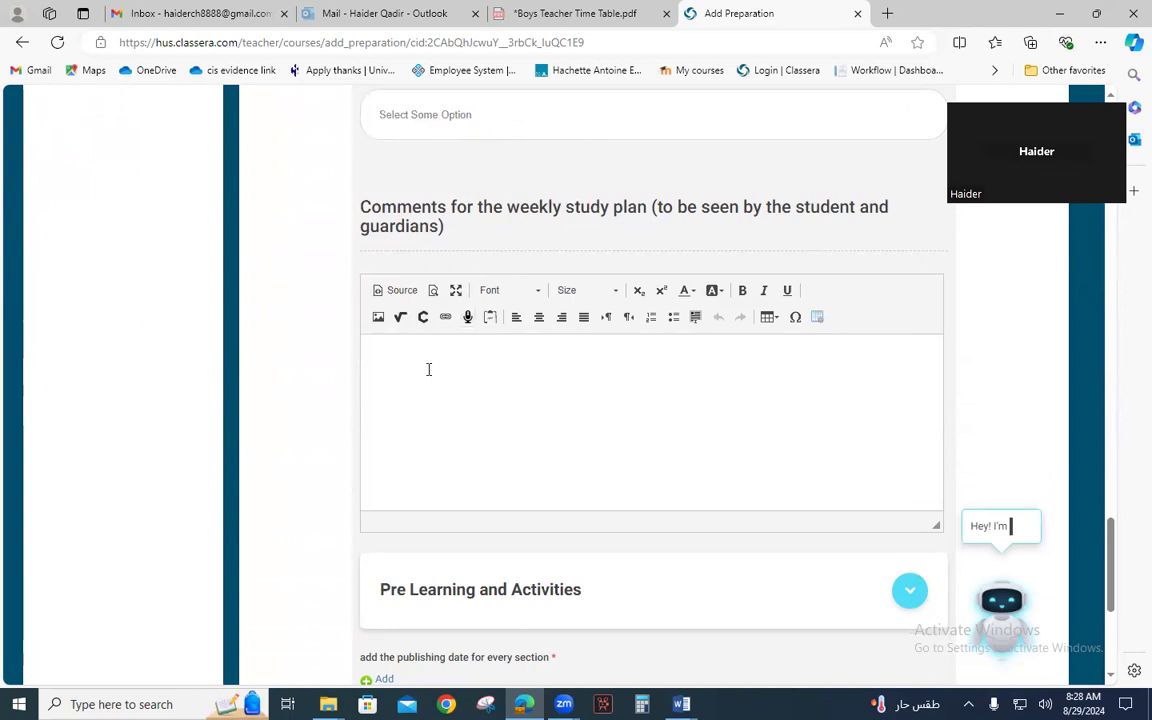
pyautogui.click(681, 704)
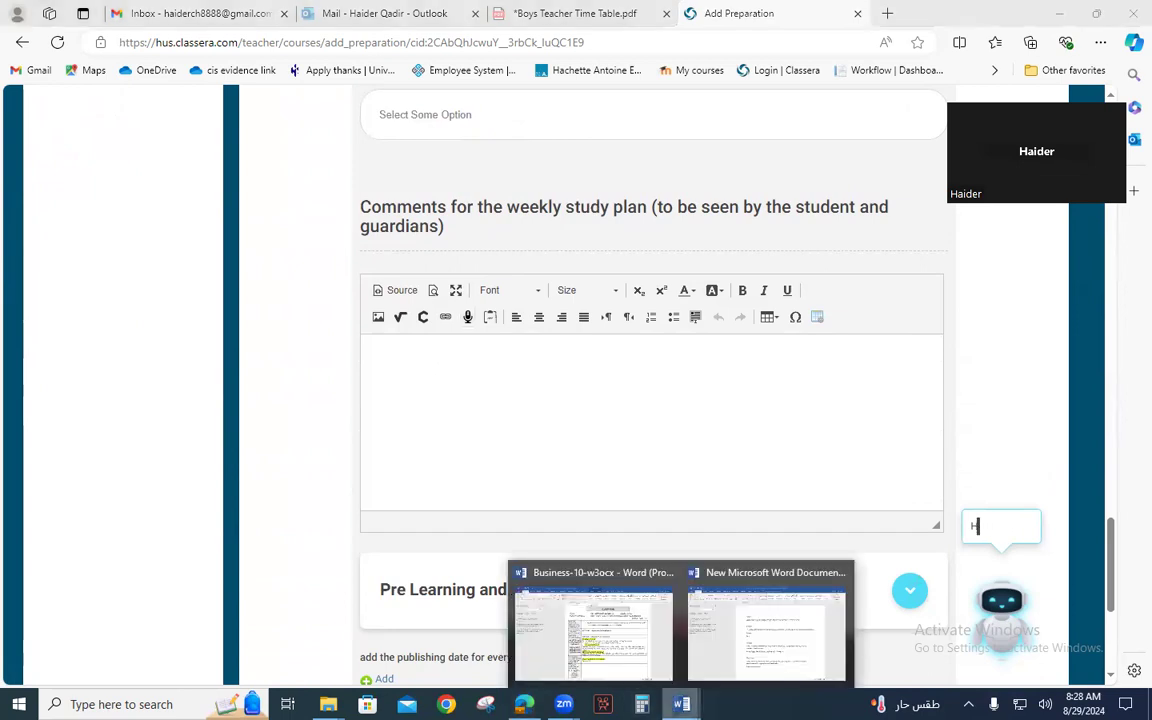
# - Copy Sunday's objective on classifying fixed, variable, average and total costs from Word into the study plan comments
pyautogui.click(748, 652)
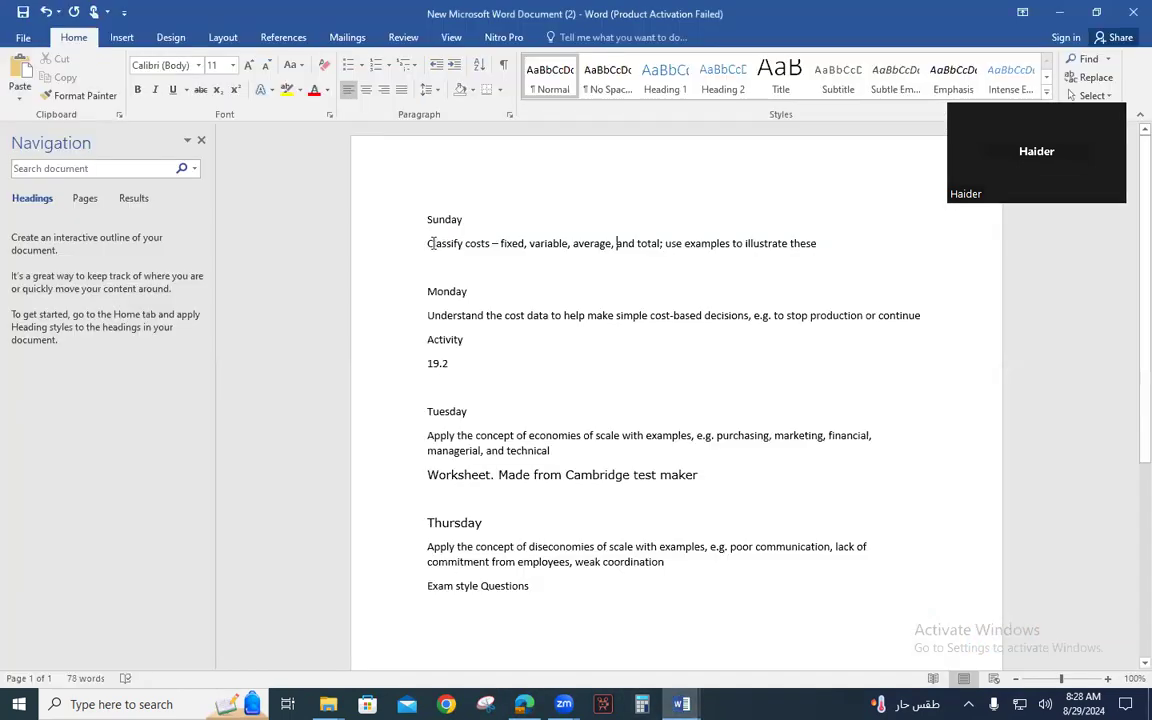
pyautogui.moveTo(428, 243); pyautogui.dragTo(829, 248)
pyautogui.hotkey('ctrl', 'c')
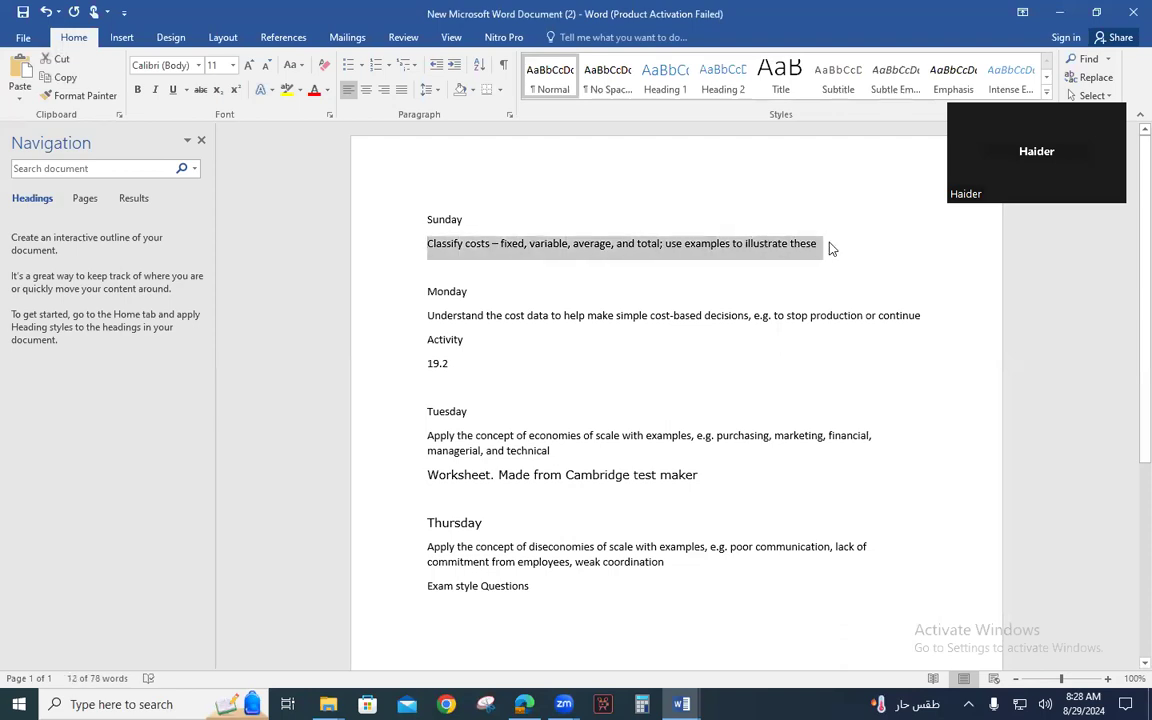
pyautogui.hotkey('alt', 'Tab')
pyautogui.click(420, 395)
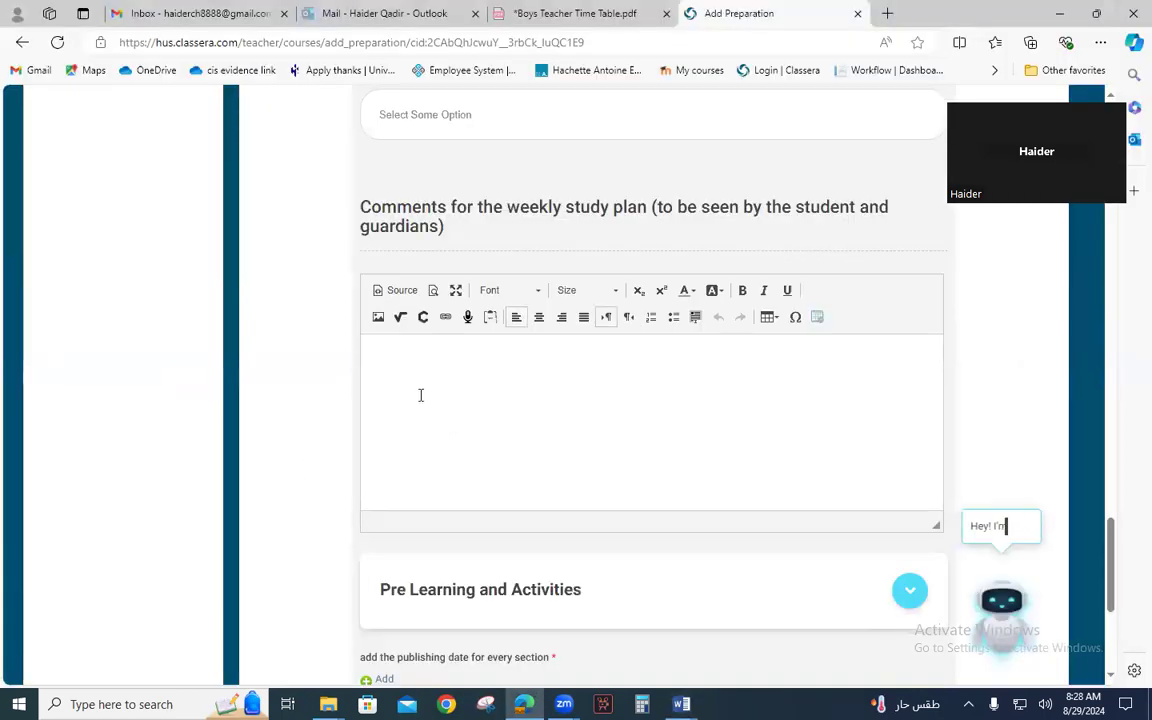
pyautogui.hotkey('ctrl', 'v')
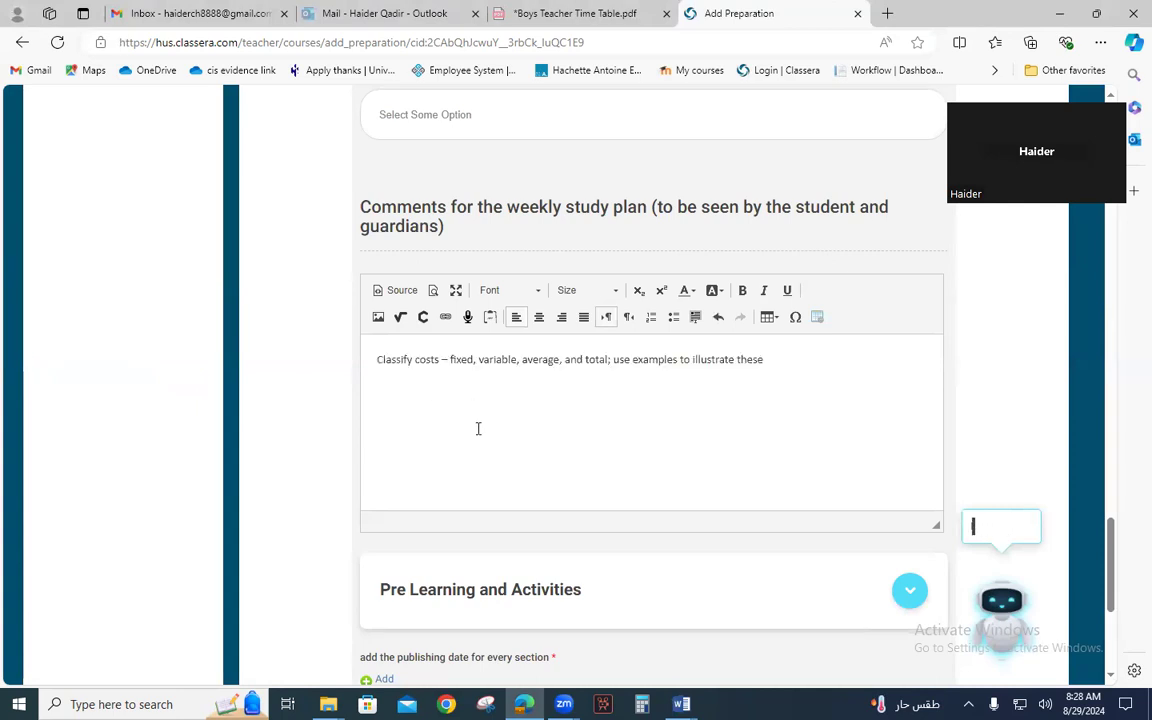
# - Set the publishing date to 2024-08-29 and the working week to Week three
pyautogui.scroll(-3, 478, 430)
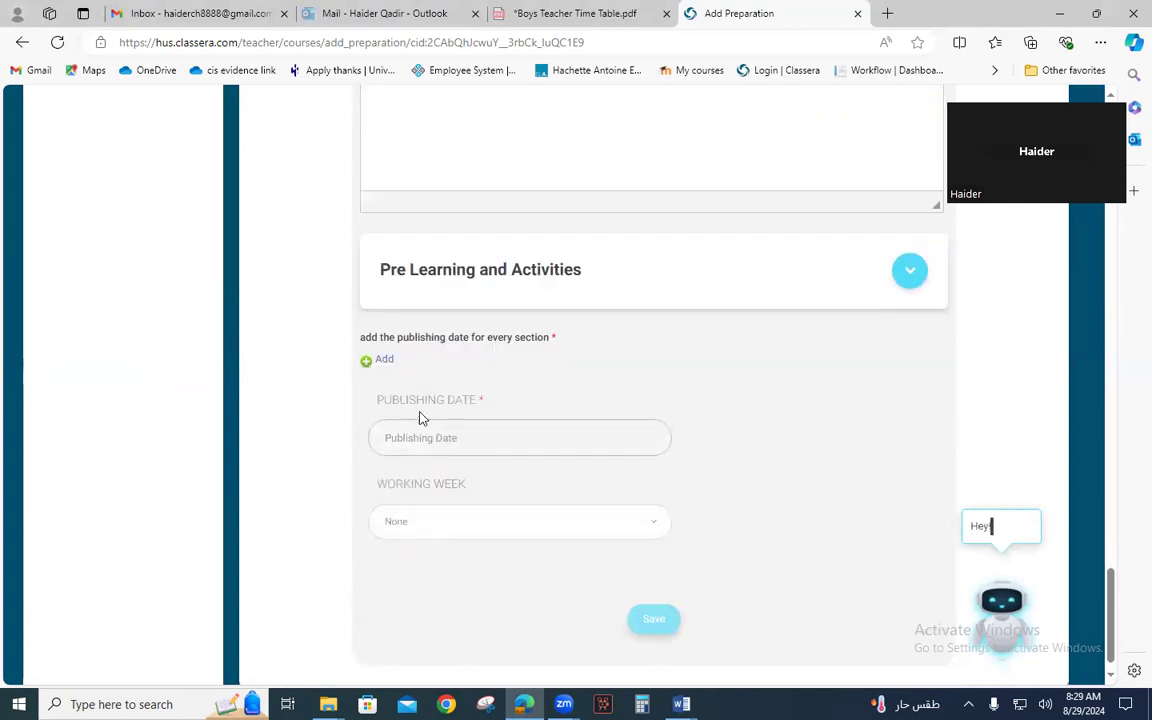
pyautogui.click(450, 438)
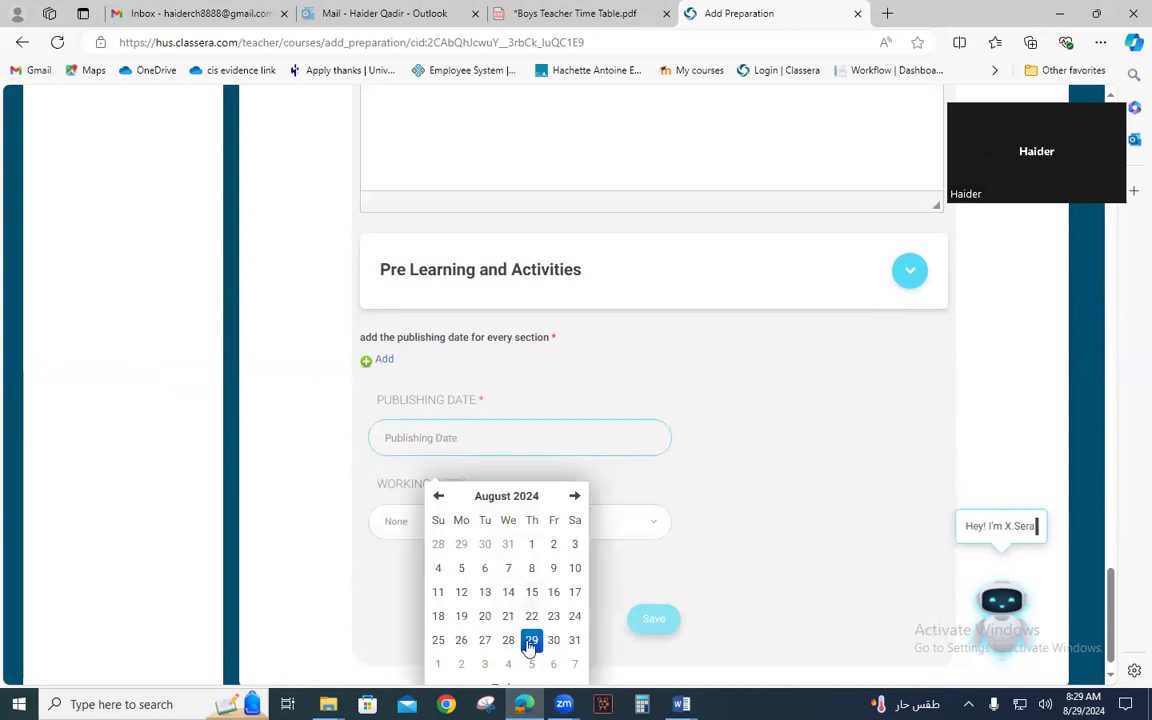
pyautogui.click(529, 643)
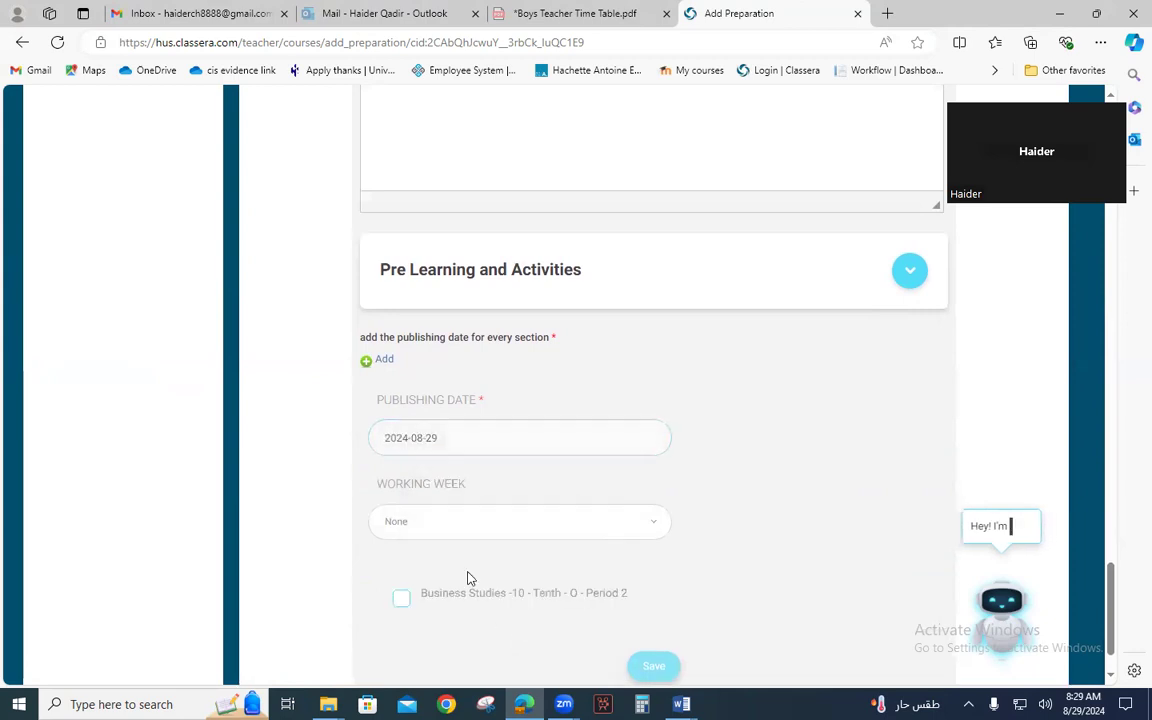
pyautogui.scroll(-1, 463, 556)
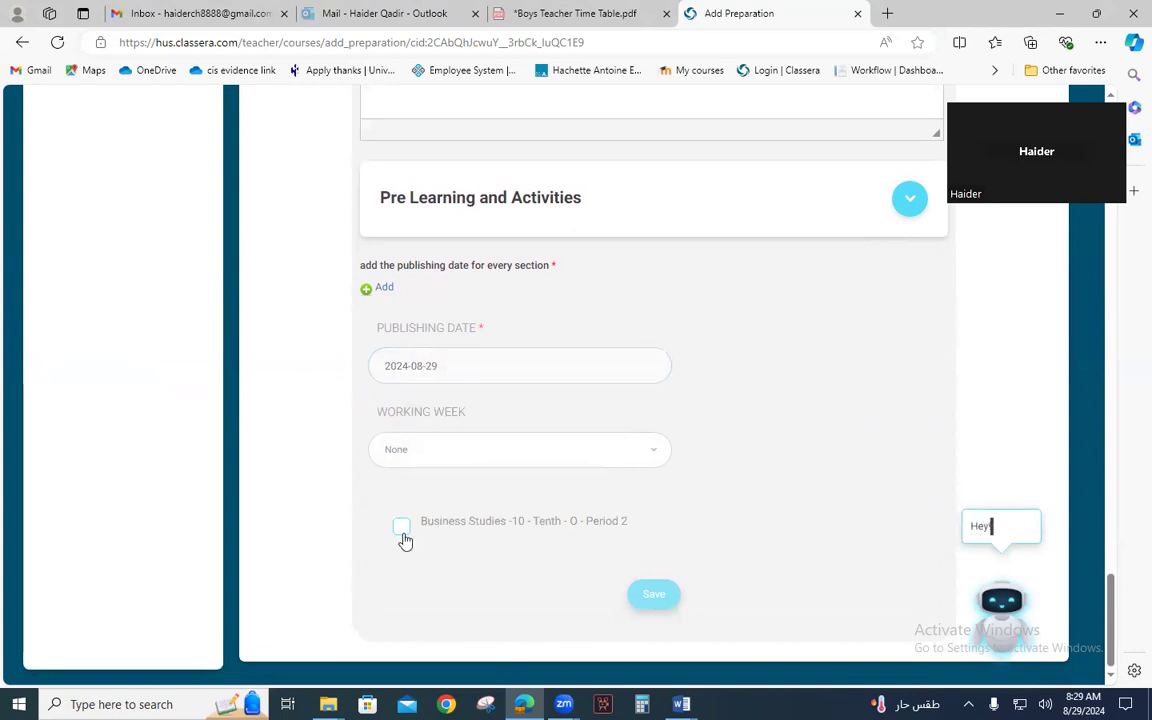
pyautogui.click(406, 460)
pyautogui.scroll(-2, 460, 548)
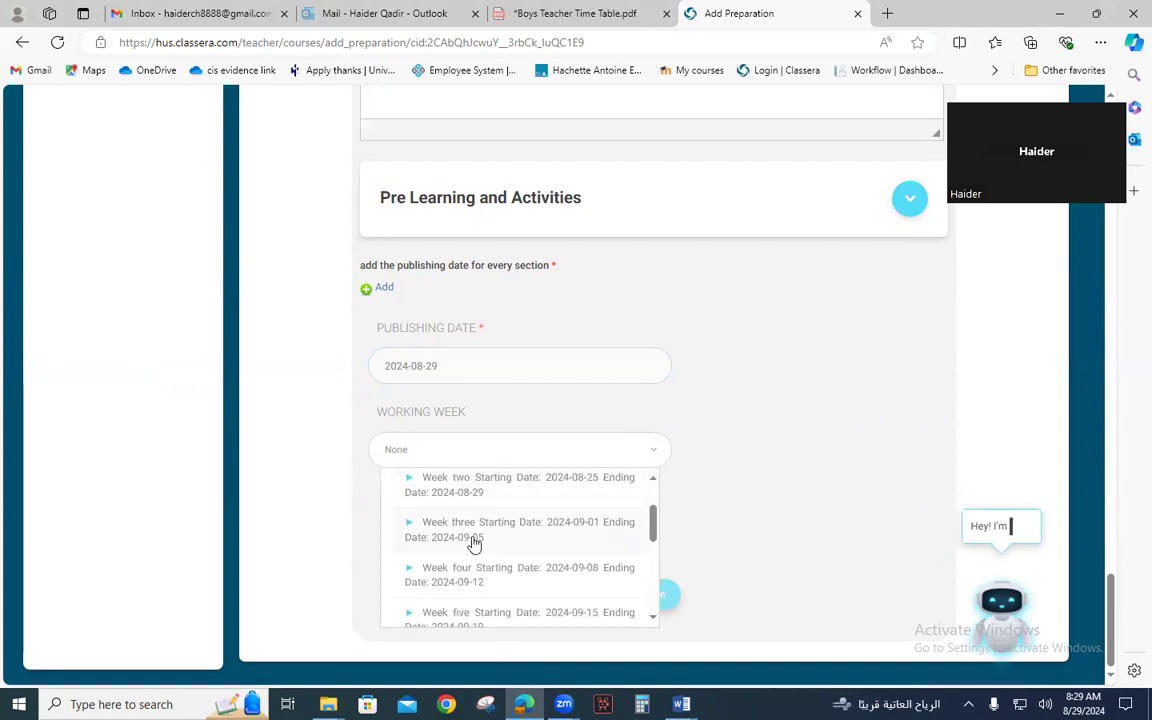
pyautogui.click(466, 532)
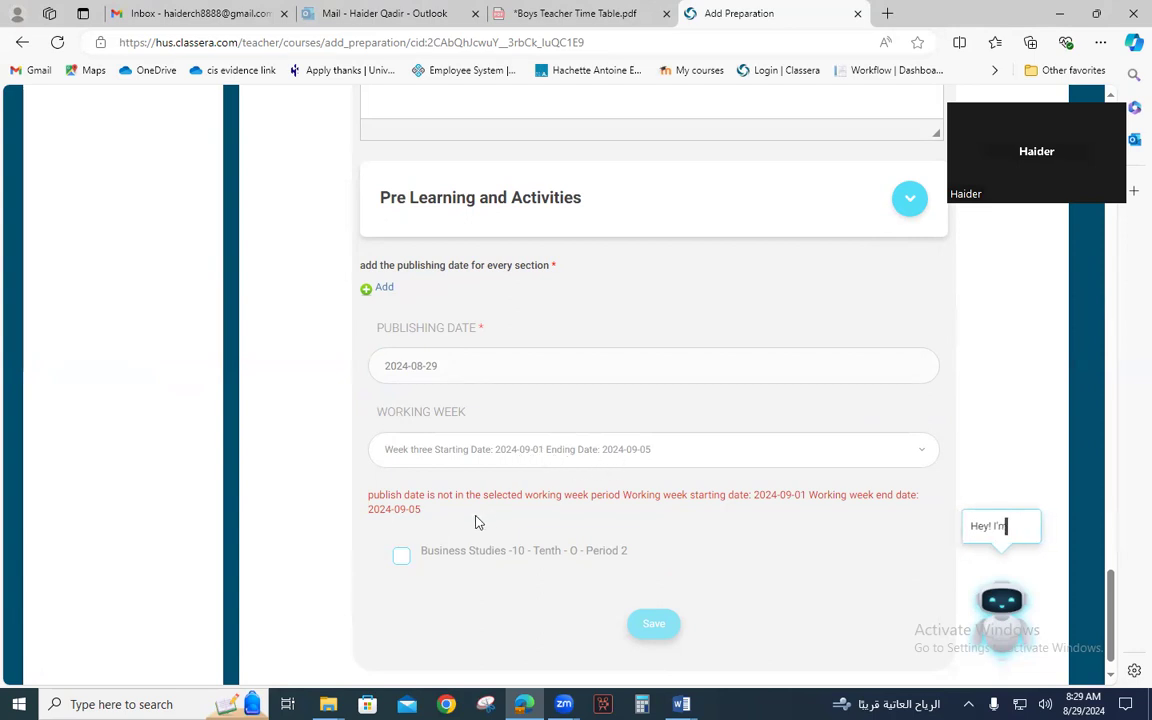
# - Assign the Period 2 class and reconfirm Week three and 29 August
pyautogui.click(402, 560)
pyautogui.click(493, 452)
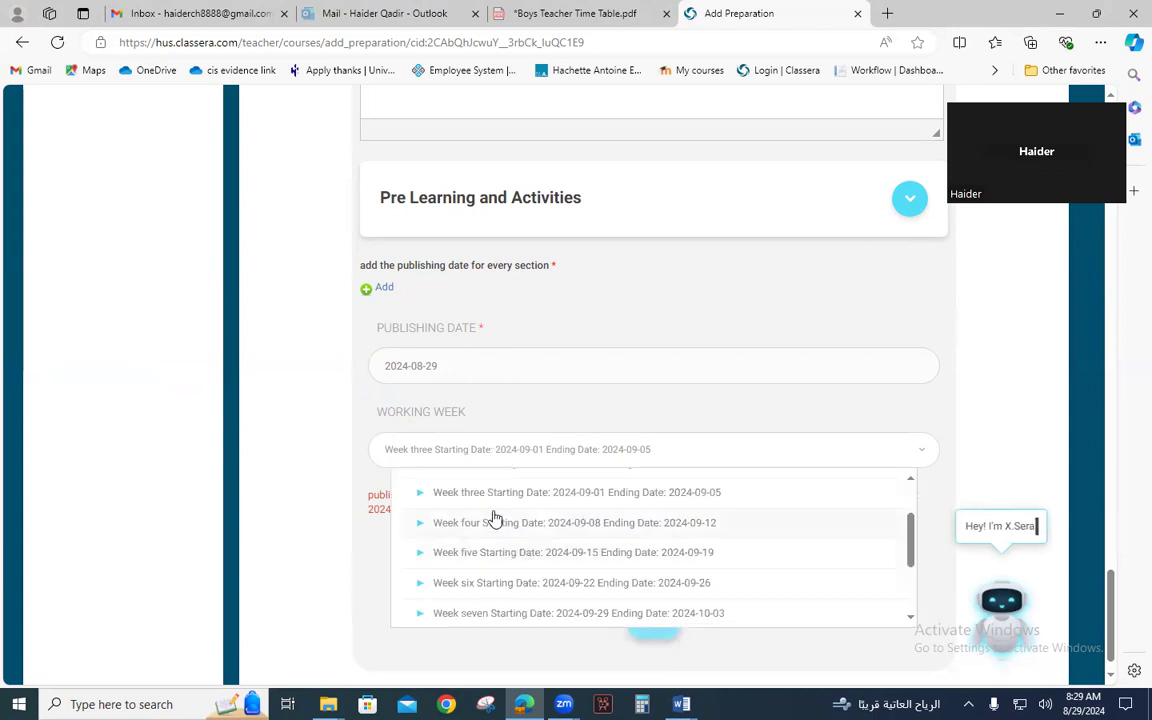
pyautogui.click(495, 493)
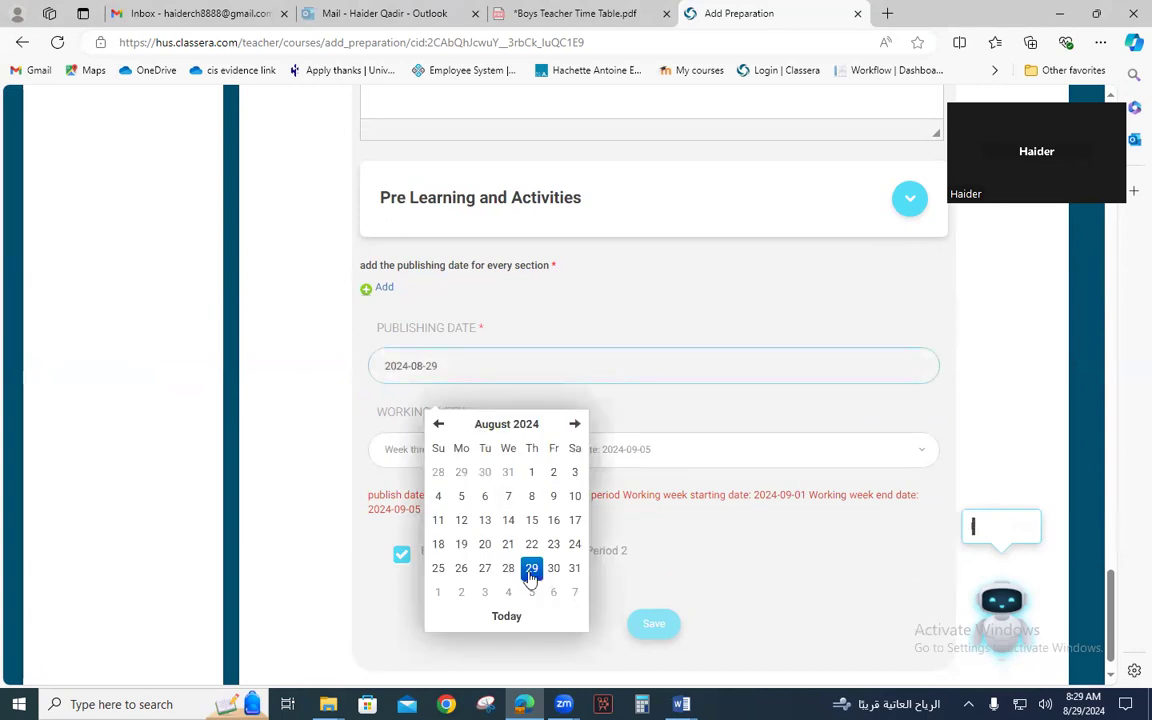
pyautogui.click(531, 570)
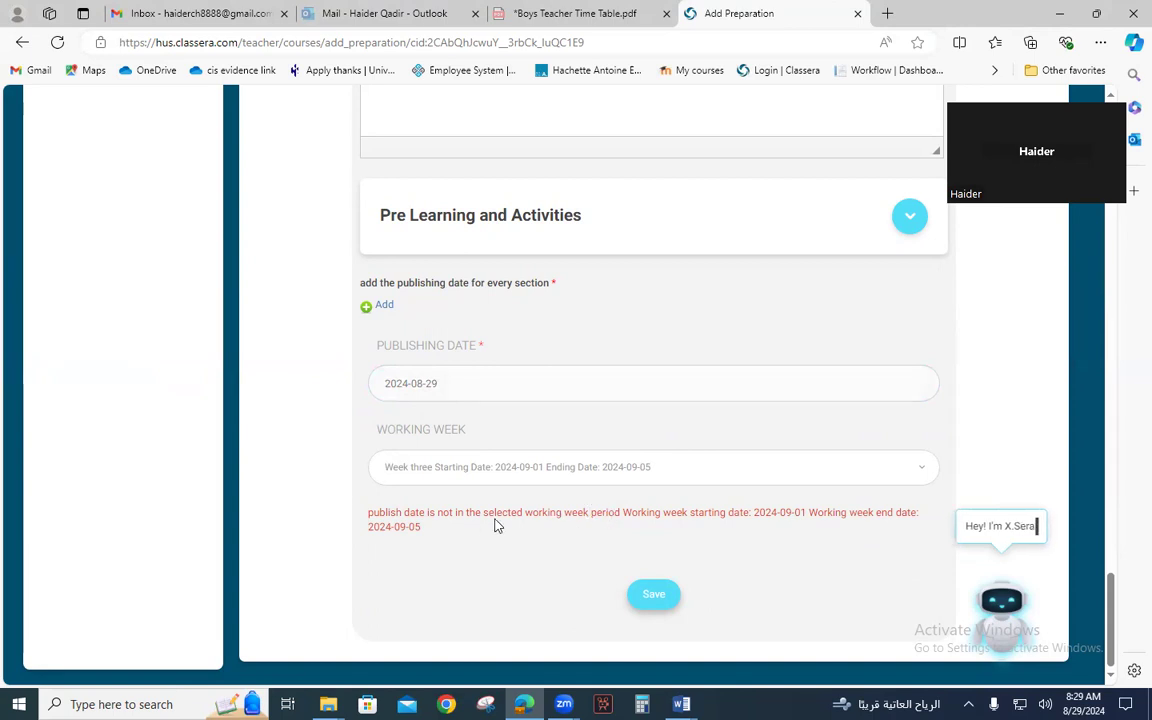
# - Change the publishing date to 2024-09-01, add the Period 5 class, and save the preparation
pyautogui.click(446, 396)
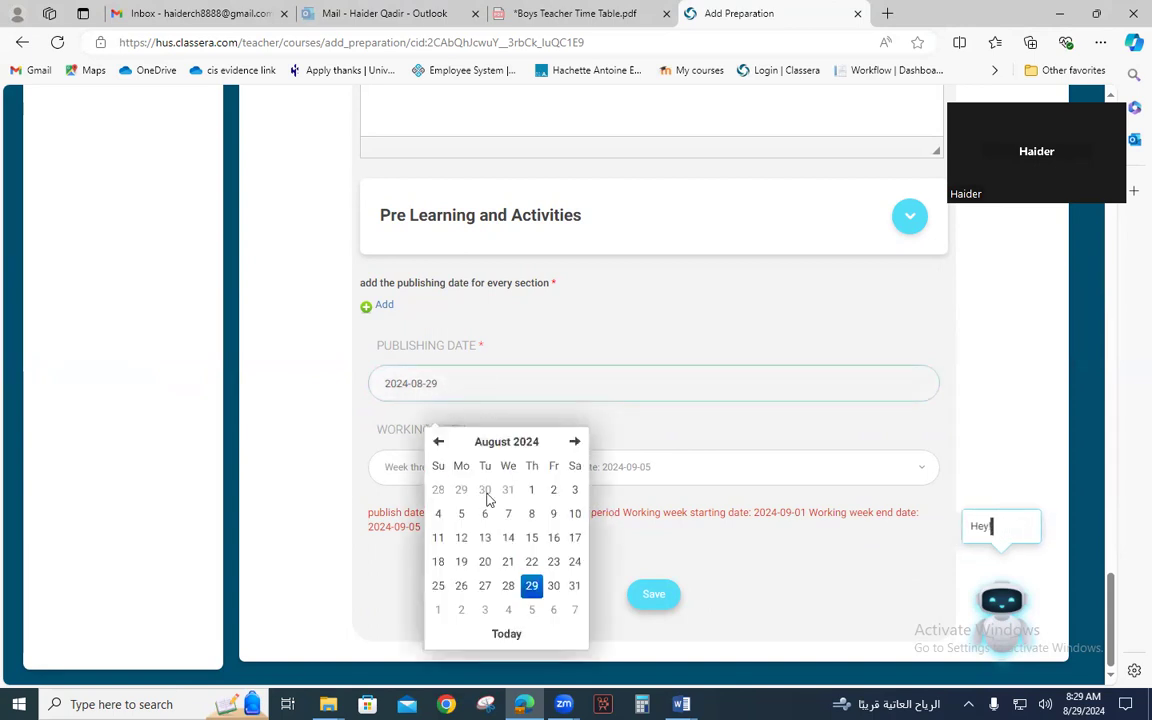
pyautogui.click(439, 611)
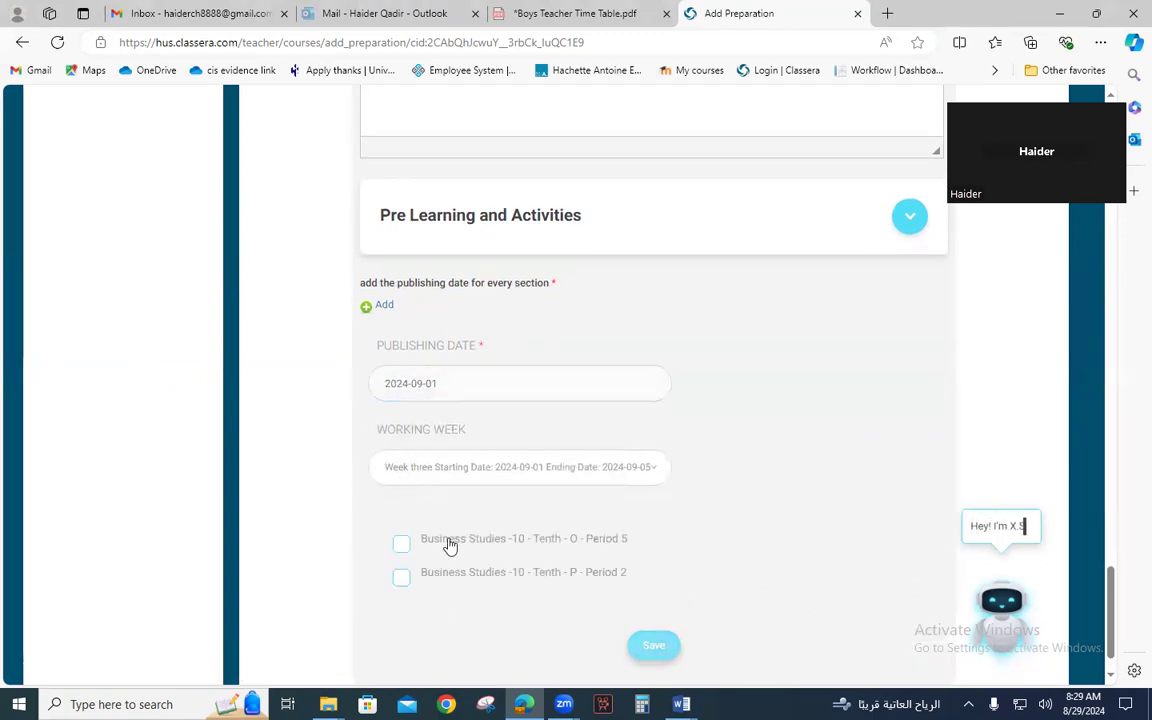
pyautogui.click(402, 545)
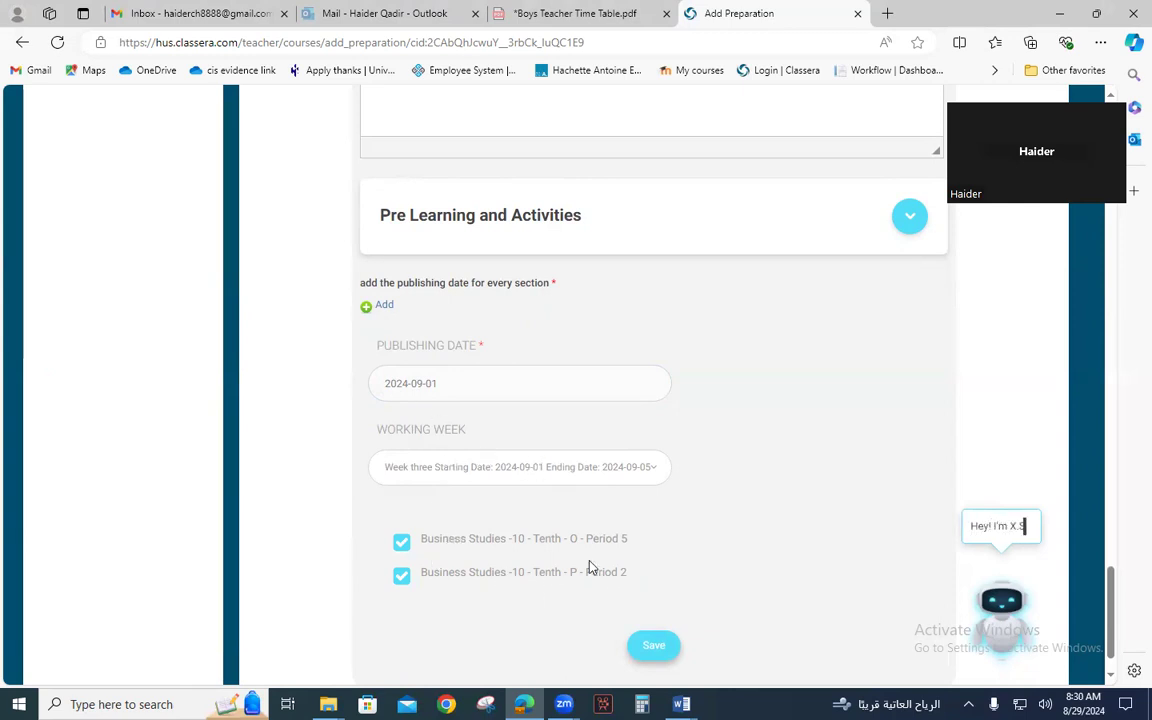
pyautogui.scroll(-1, 690, 612)
pyautogui.click(668, 604)
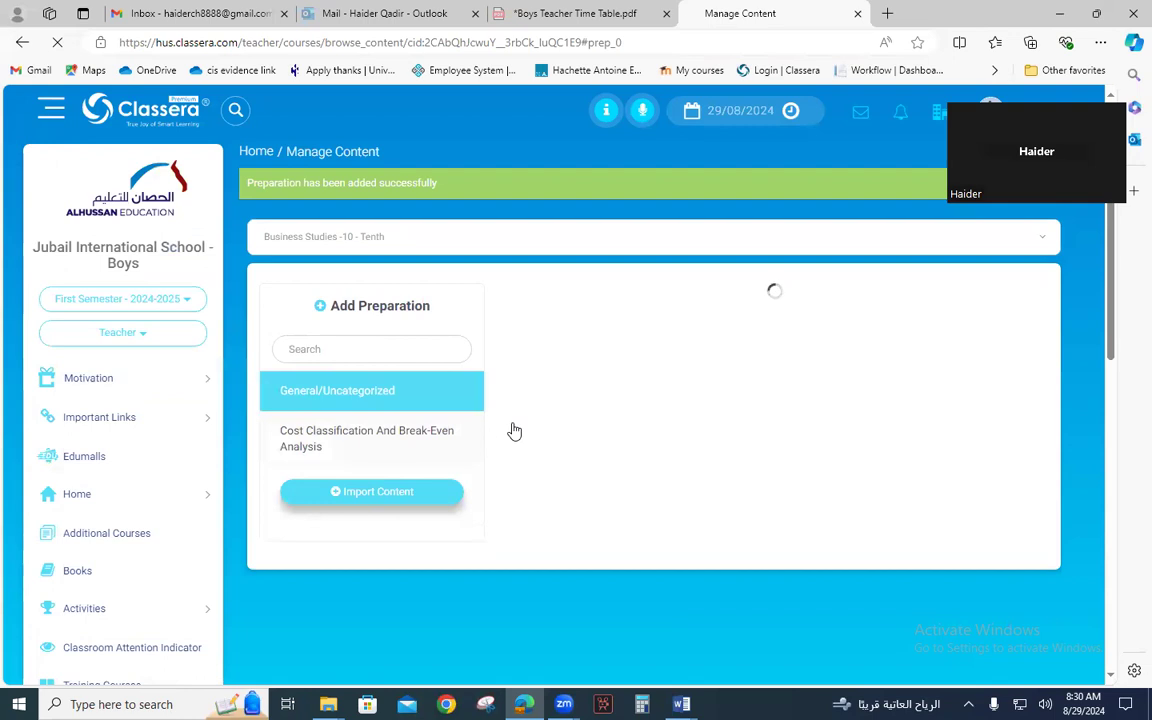
# - Start another preparation, filling the title 'Cost classification and break-even analysis' from the saved entry
pyautogui.scroll(-3, 575, 485)
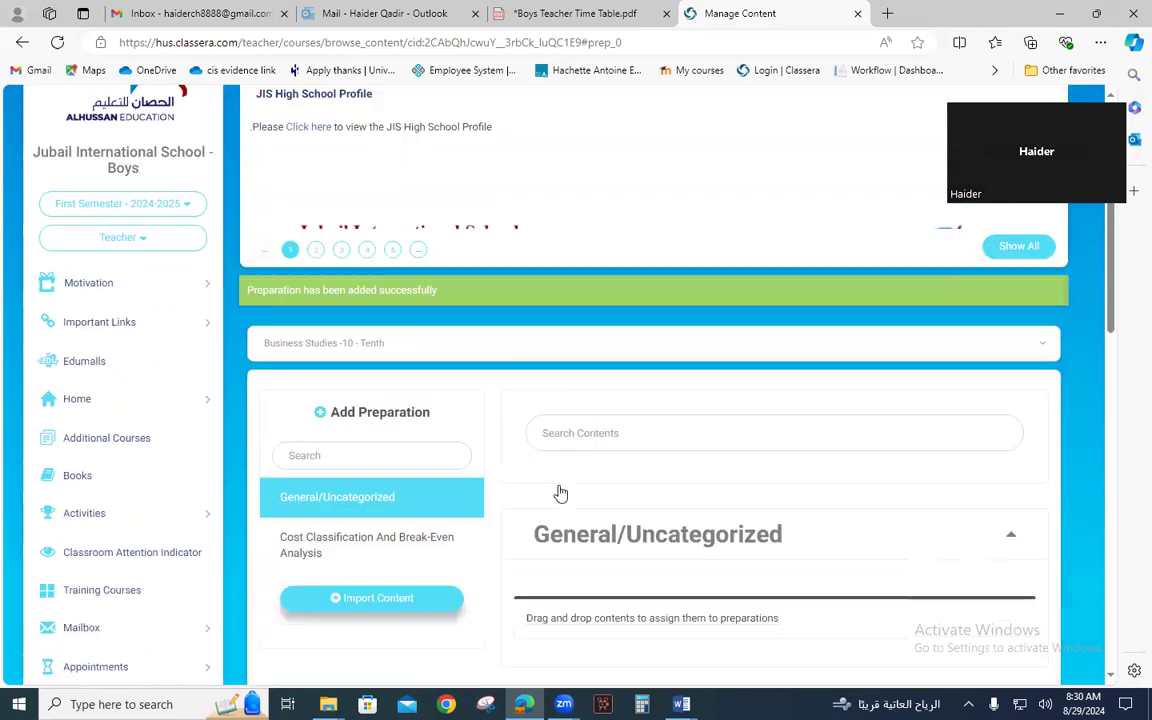
pyautogui.scroll(-3, 560, 470)
pyautogui.scroll(4, 560, 470)
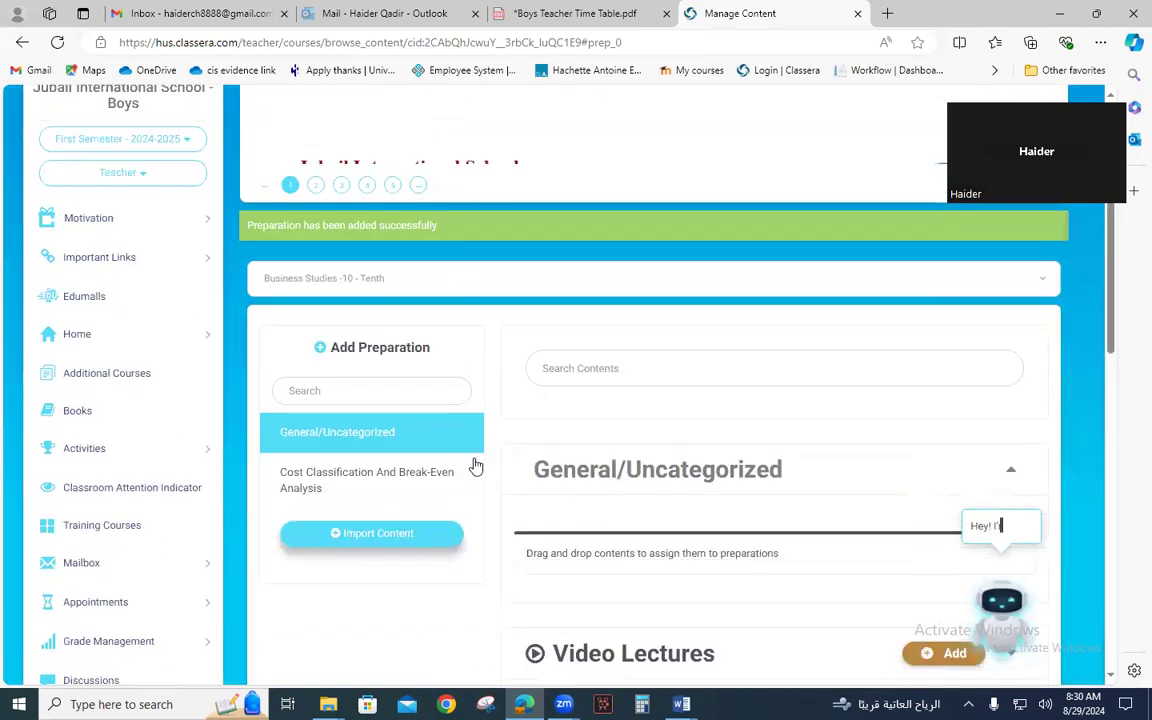
pyautogui.click(381, 349)
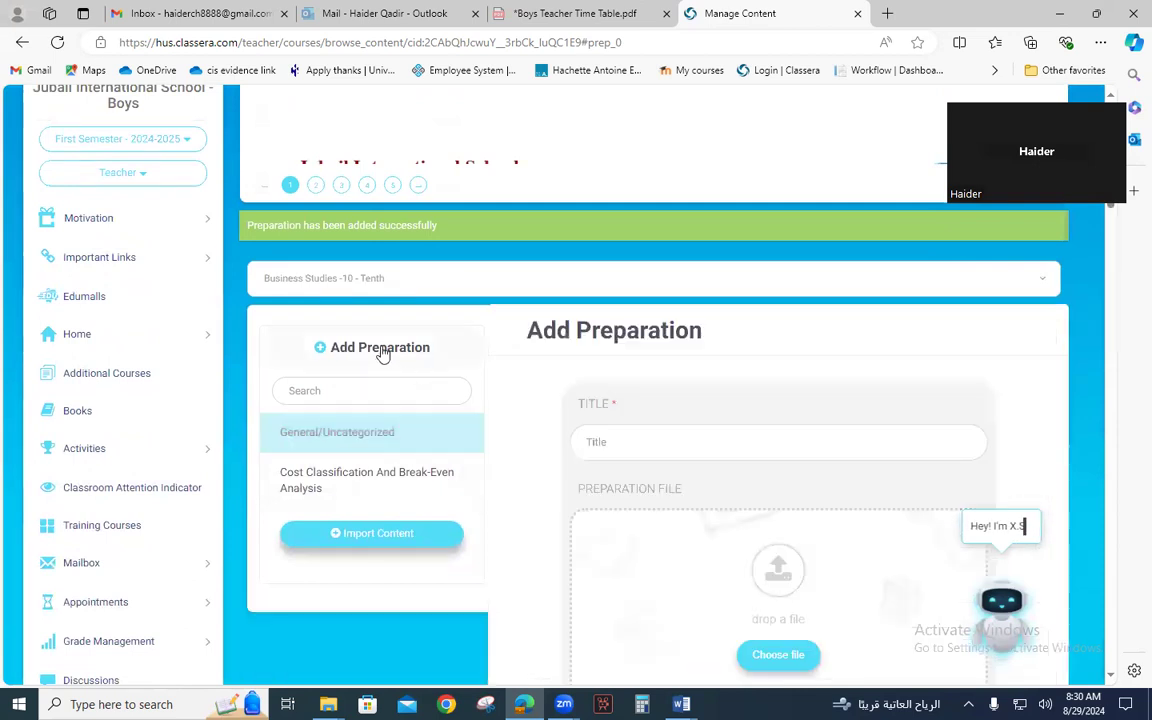
pyautogui.click(590, 437)
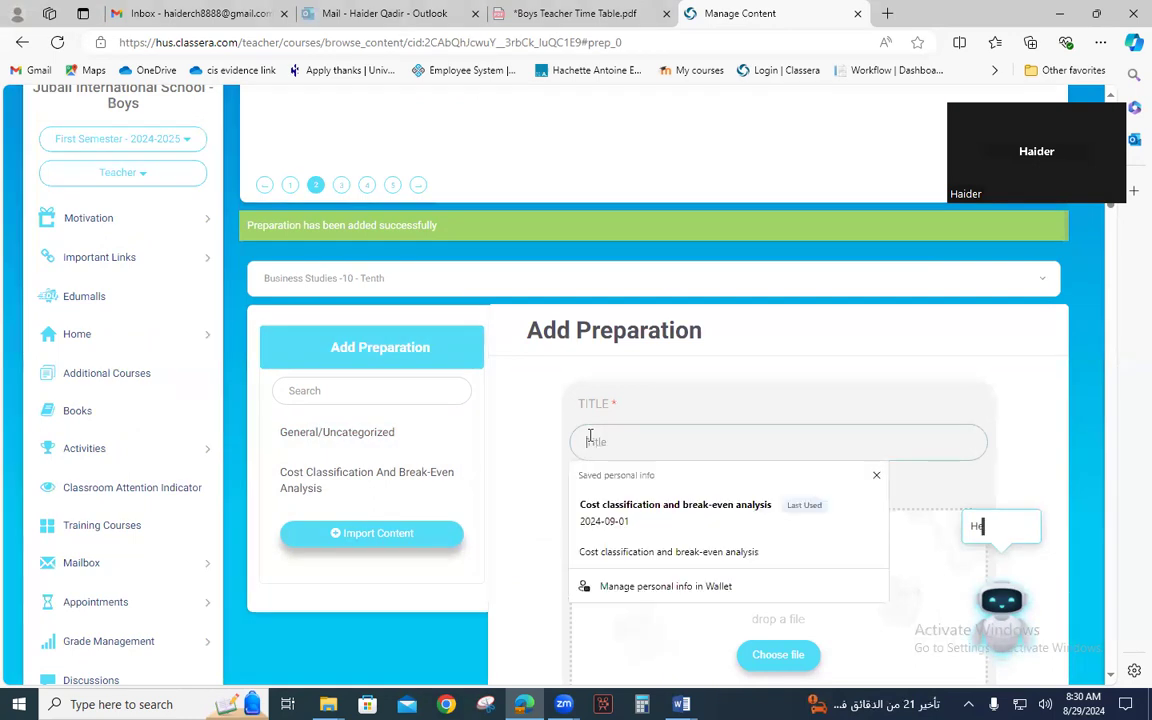
pyautogui.click(598, 506)
# - Scroll down to the study plan comments and bring up the open Word document previews
pyautogui.scroll(-6, 603, 503)
pyautogui.scroll(-12, 603, 503)
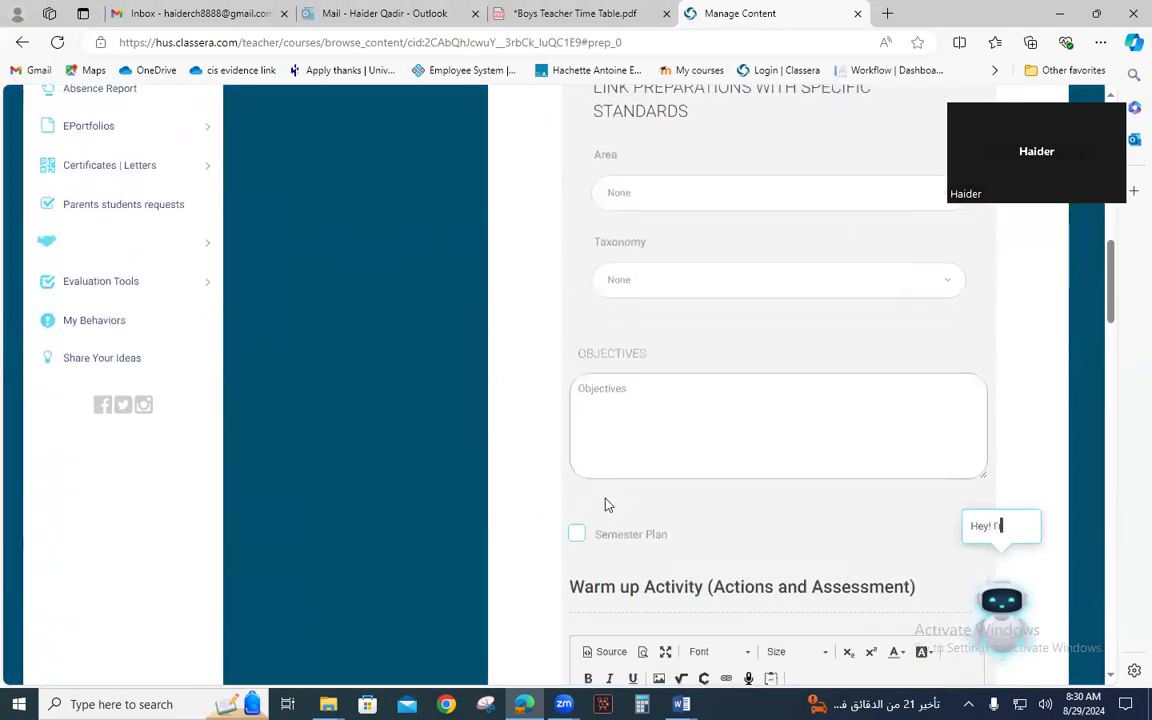
pyautogui.scroll(-8, 607, 497)
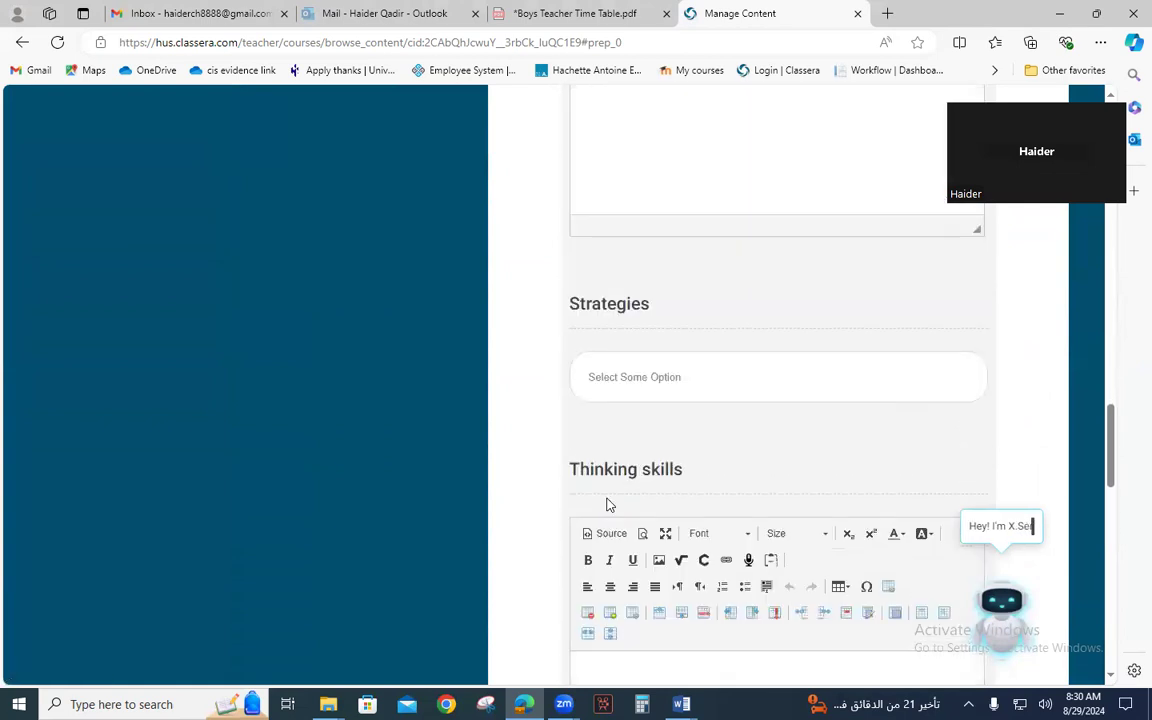
pyautogui.scroll(-3, 613, 493)
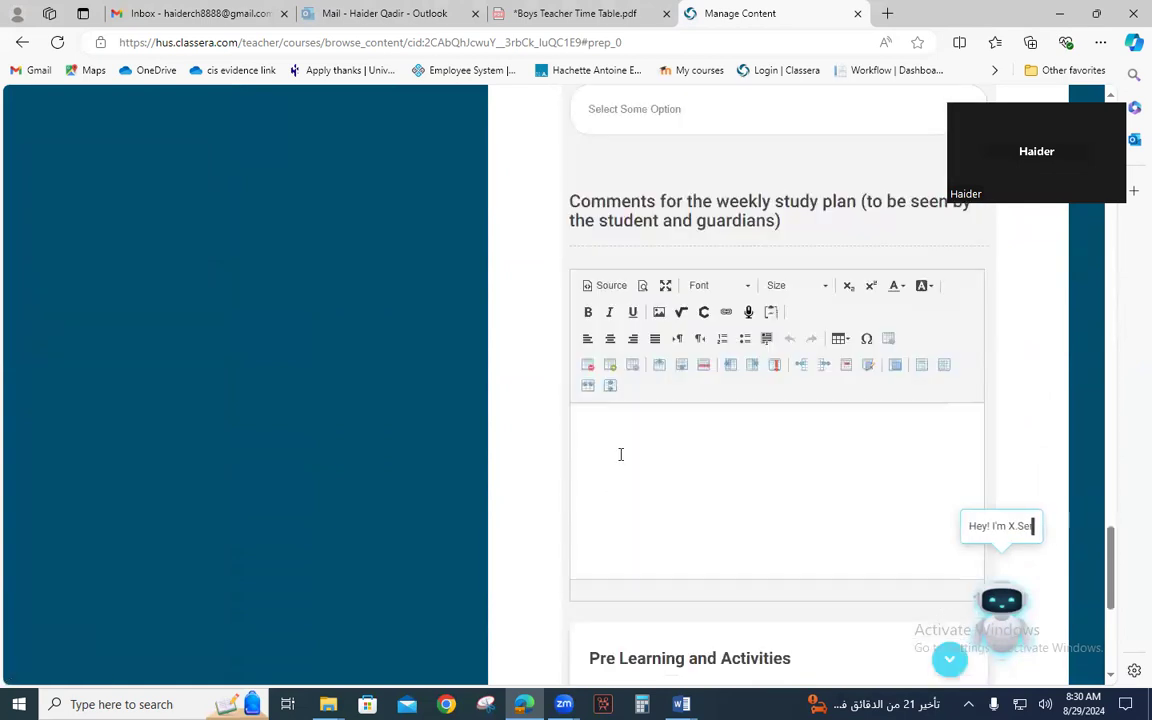
pyautogui.click(681, 704)
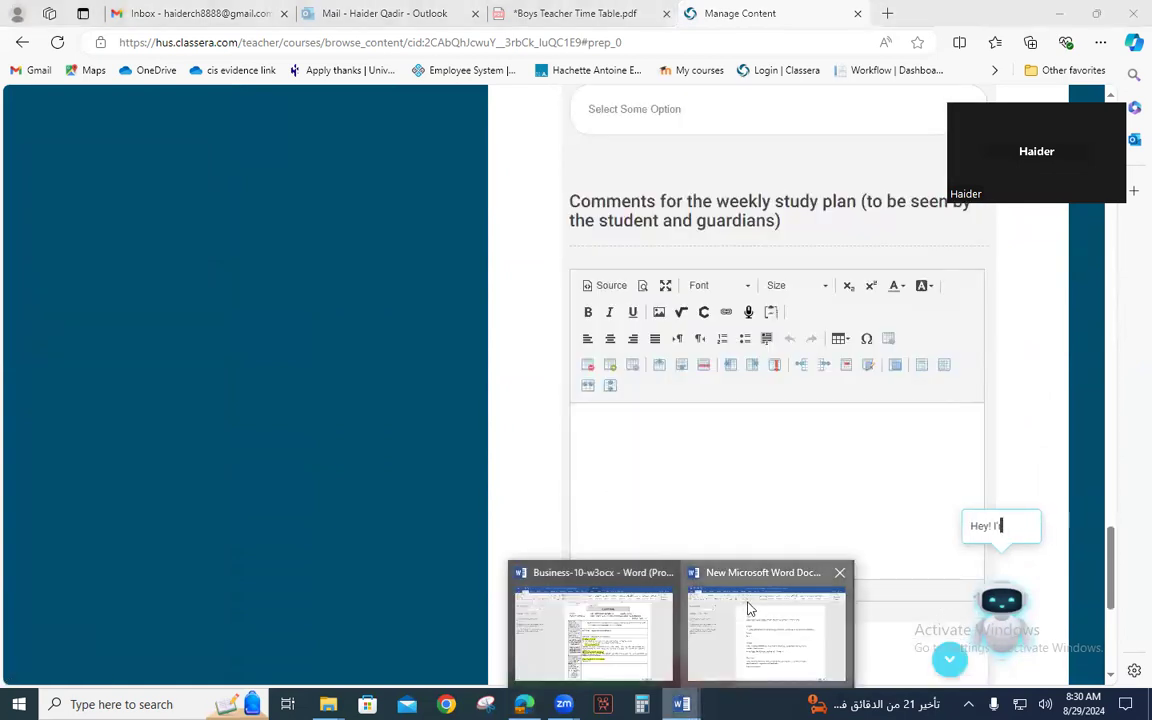
# - Paste Monday's objective on using cost data for simple decisions, plus the Activity line, into the comments
pyautogui.click(690, 604)
pyautogui.moveTo(443, 319); pyautogui.dragTo(492, 350)
pyautogui.hotkey('ctrl', 'c')
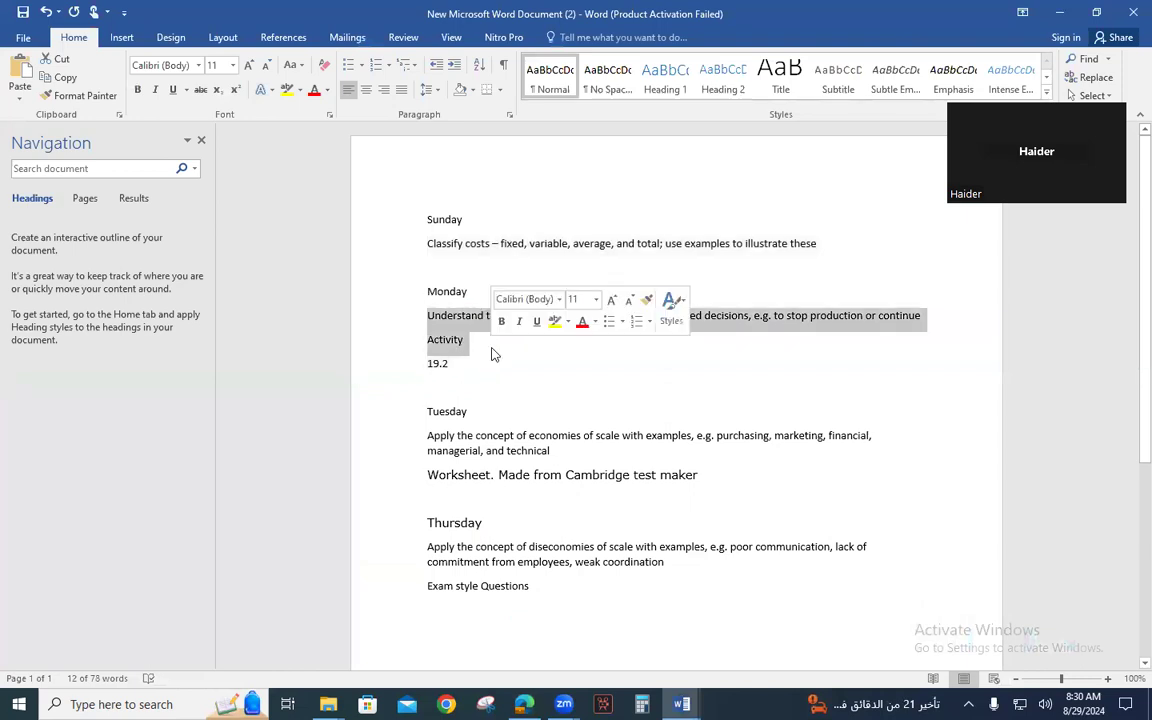
pyautogui.hotkey('alt', 'Tab')
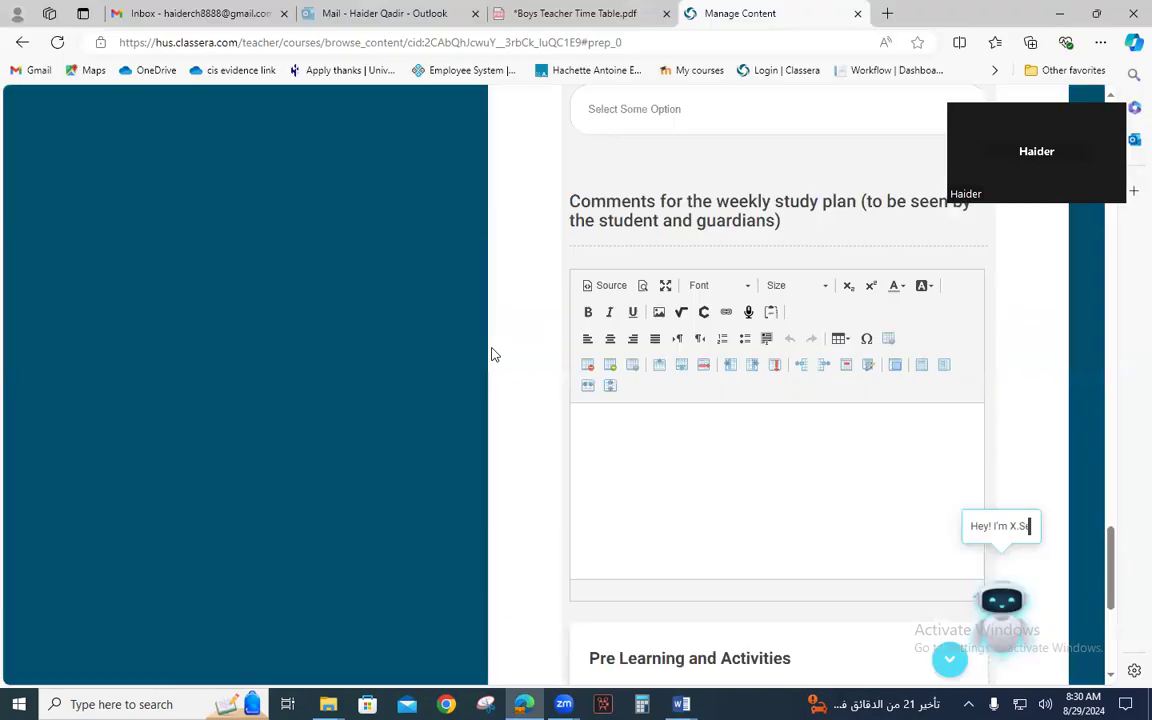
pyautogui.click(594, 422)
pyautogui.hotkey('ctrl', 'v')
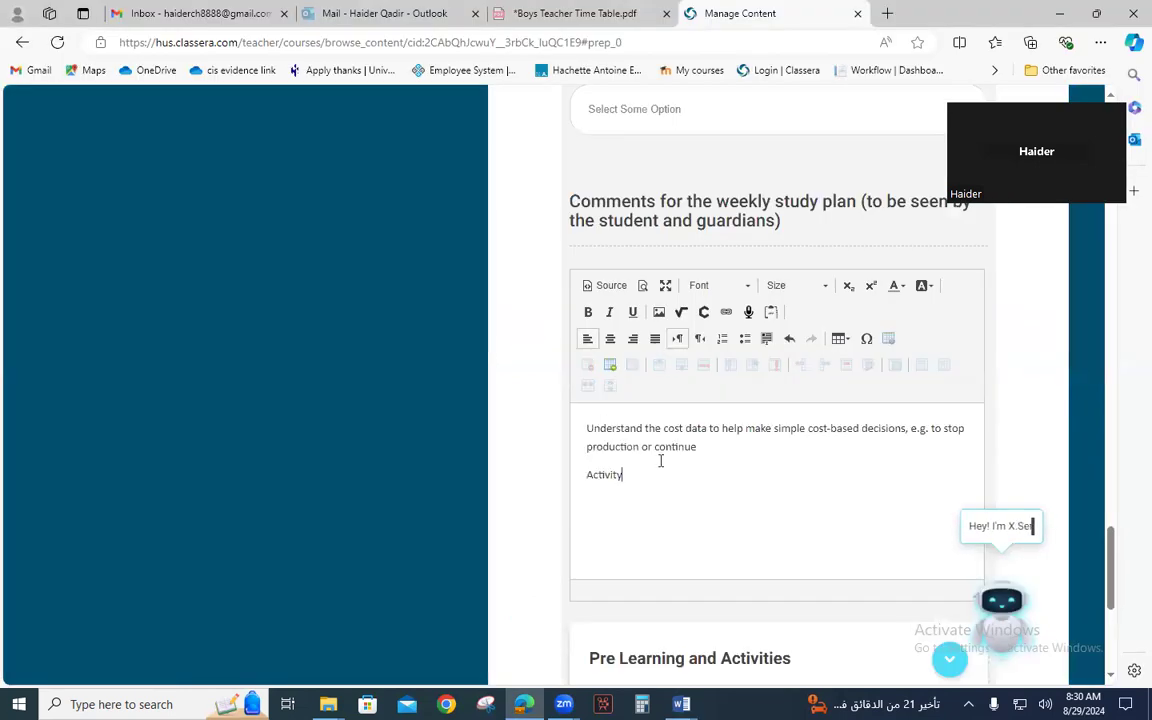
pyautogui.scroll(-4, 667, 452)
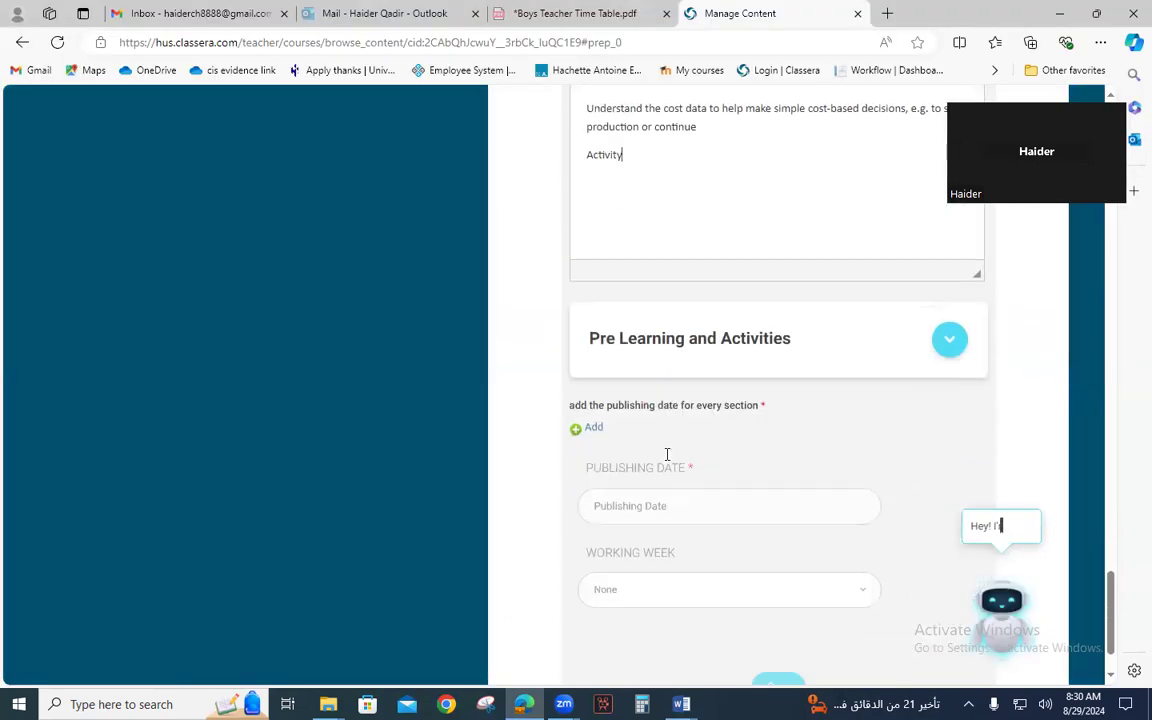
pyautogui.scroll(10, 670, 405)
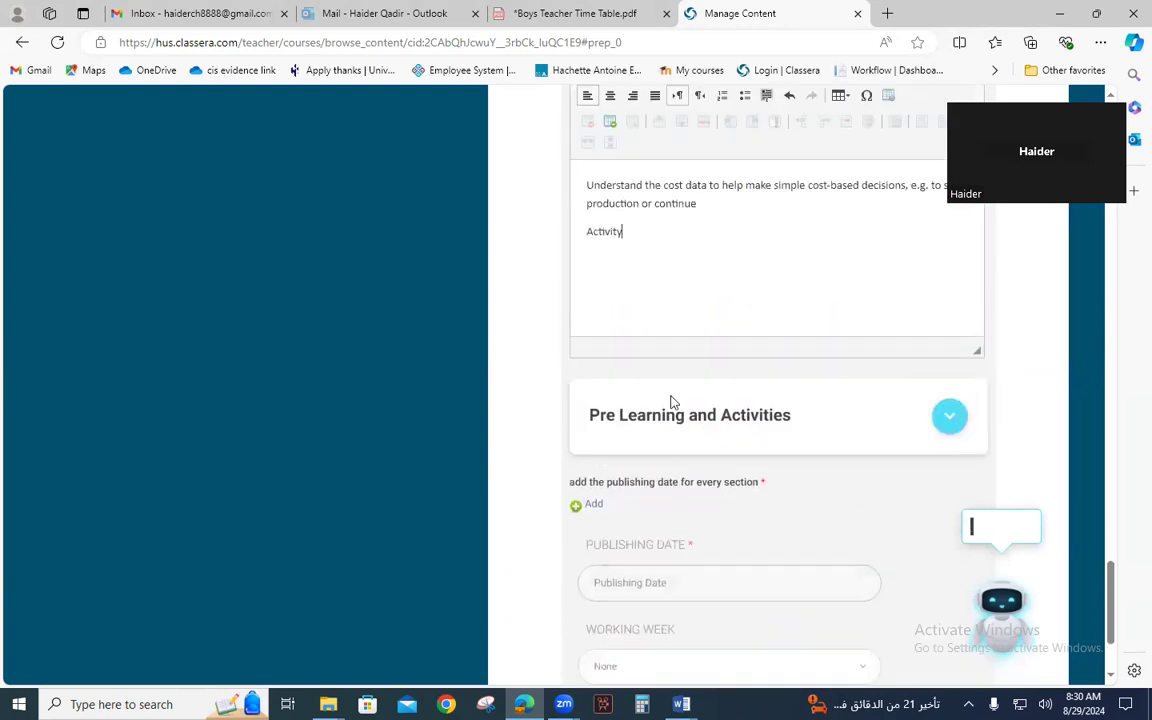
pyautogui.scroll(9, 669, 410)
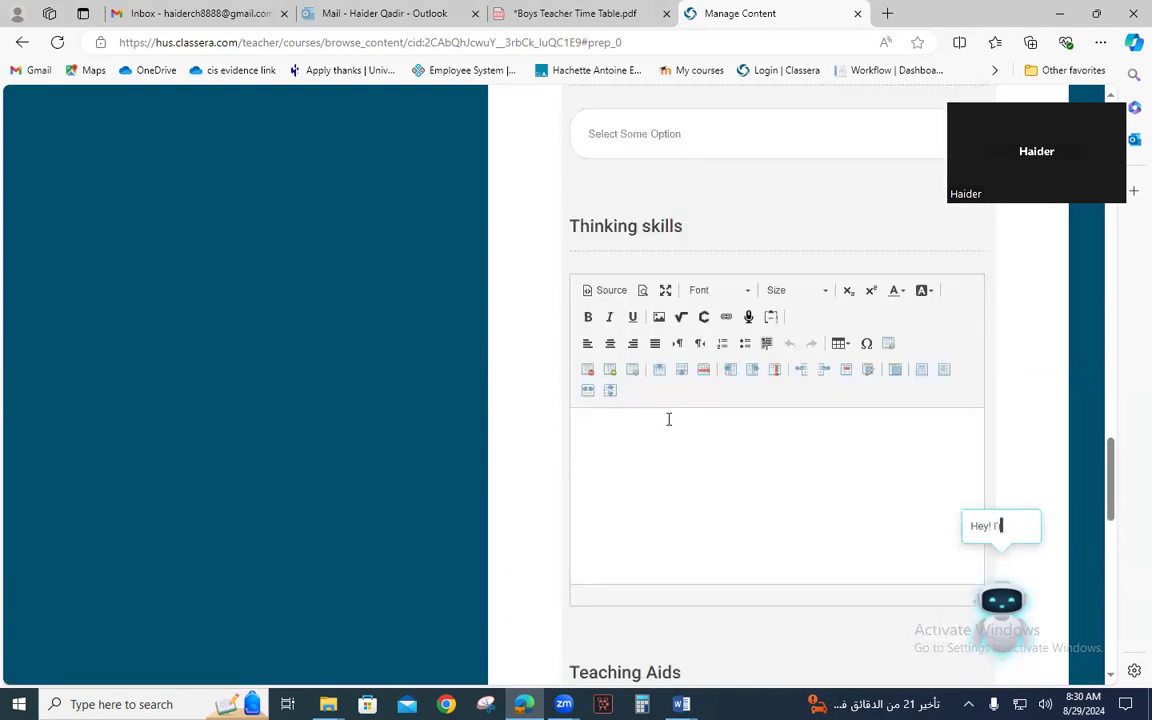
pyautogui.scroll(10, 675, 422)
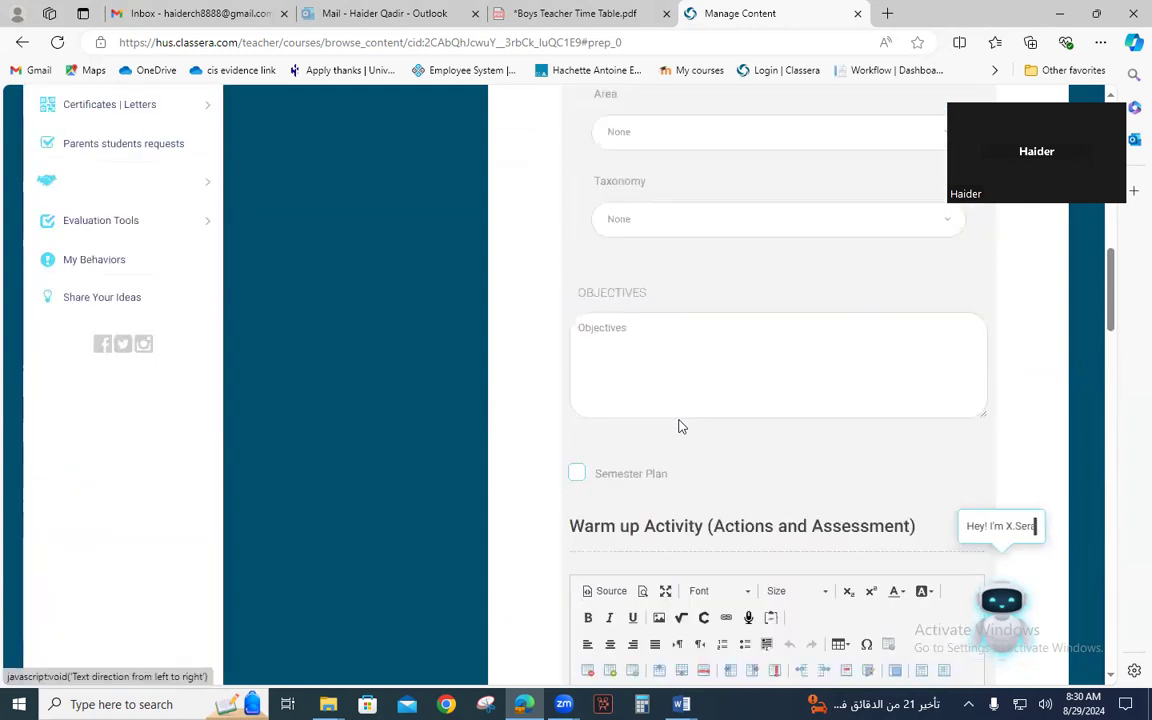
# - Set the taxonomy to Applying and the publishing date to 2024-09-02
pyautogui.click(636, 230)
pyautogui.click(648, 314)
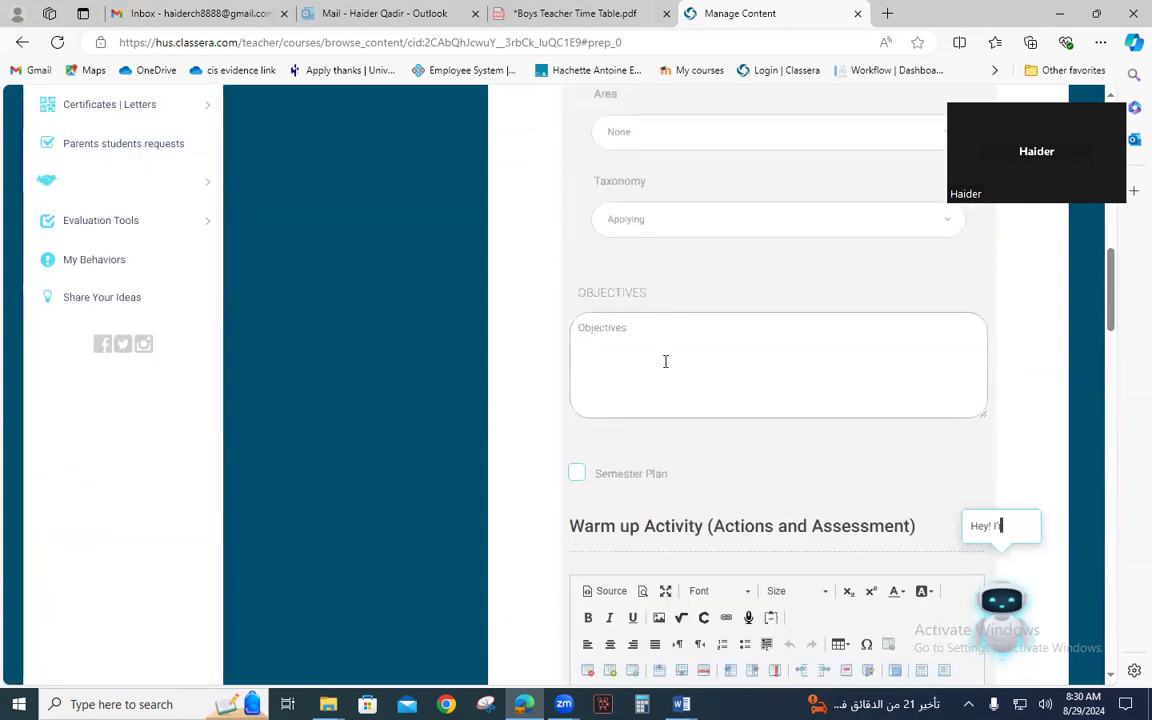
pyautogui.scroll(-7, 667, 375)
pyautogui.scroll(-8, 672, 395)
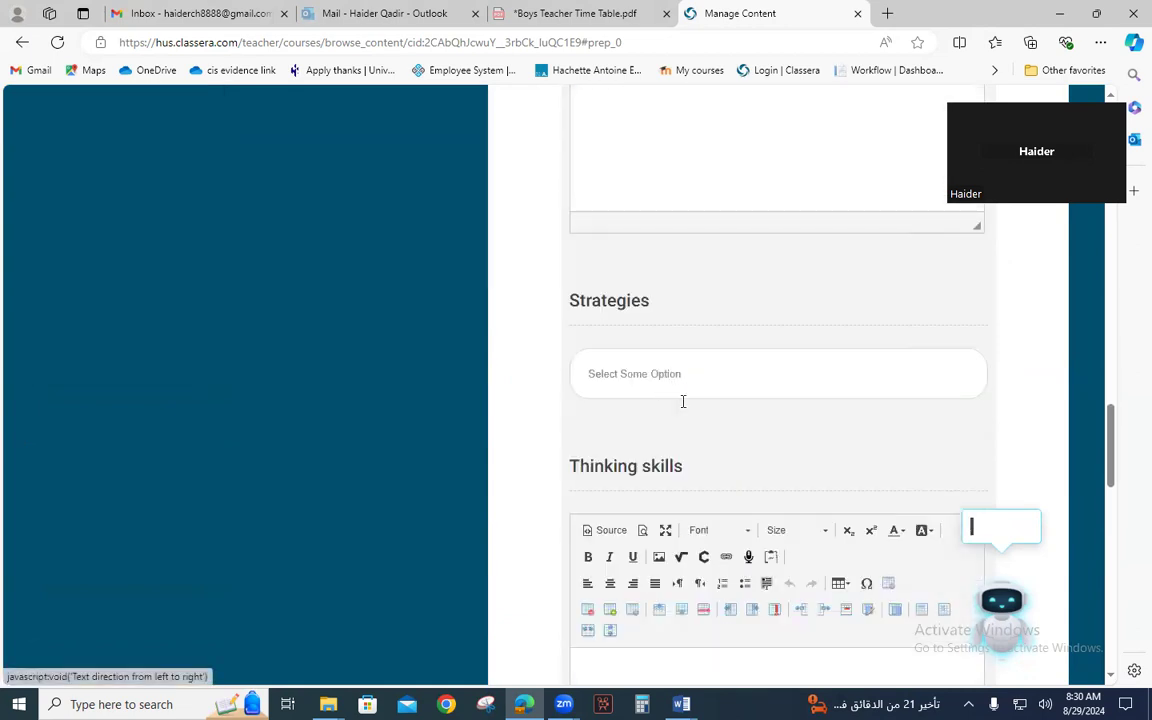
pyautogui.scroll(-5, 678, 422)
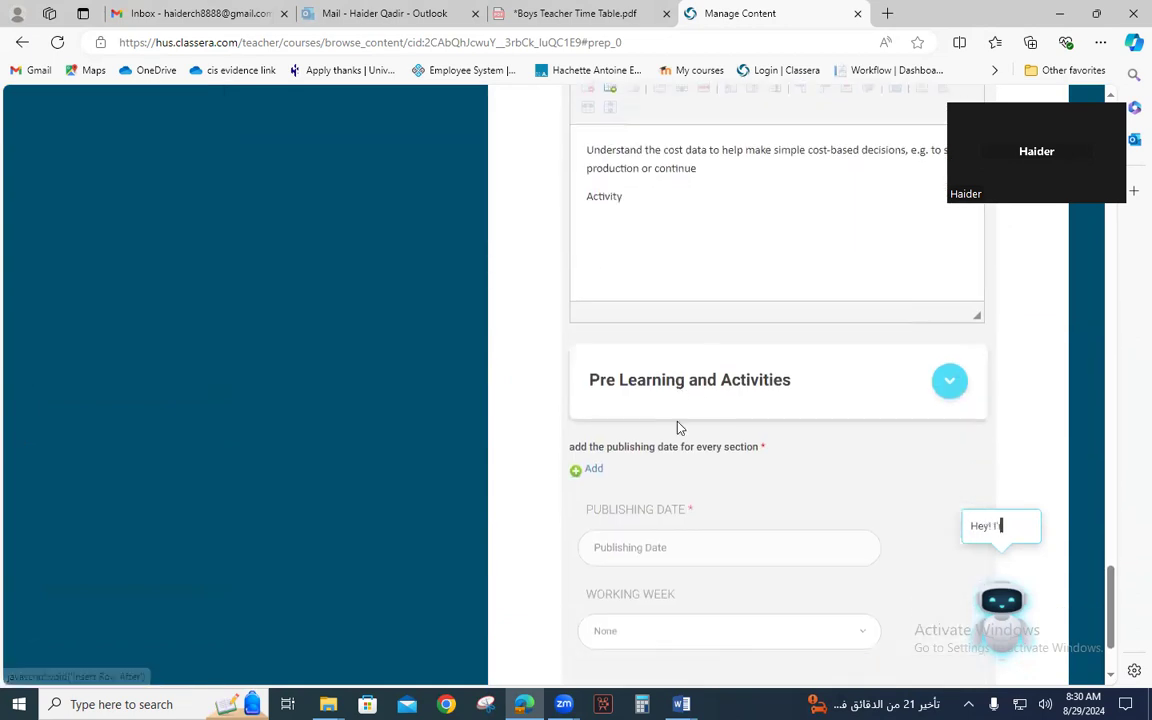
pyautogui.click(640, 420)
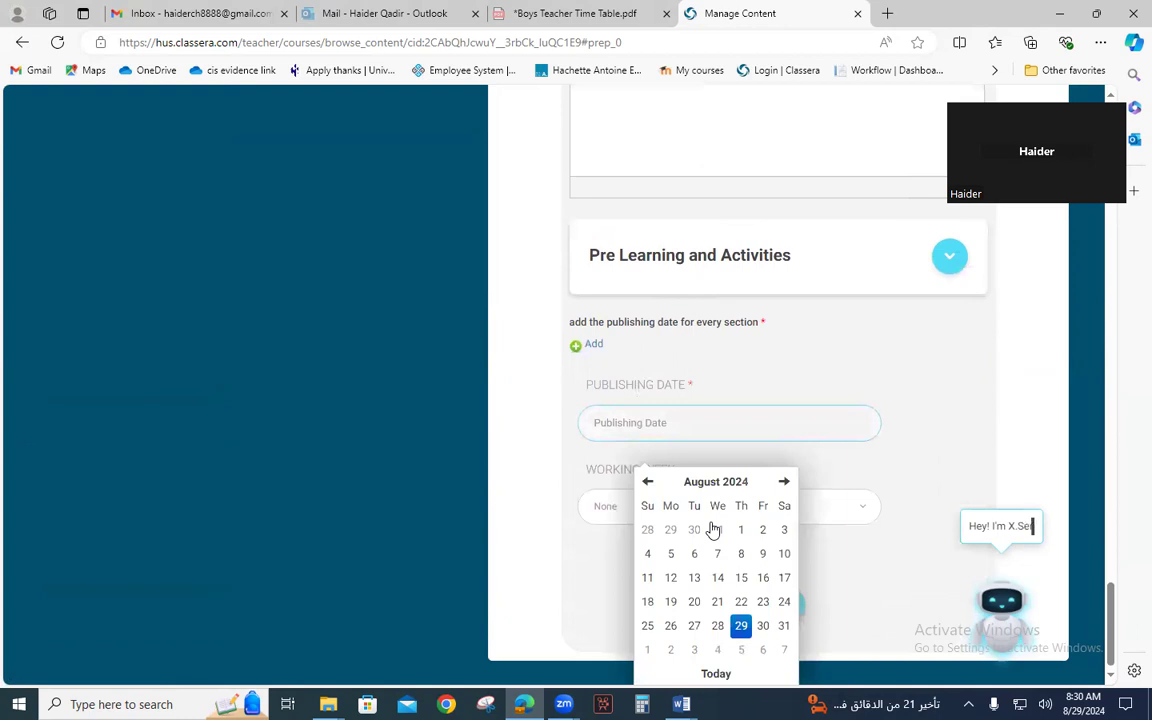
pyautogui.click(672, 651)
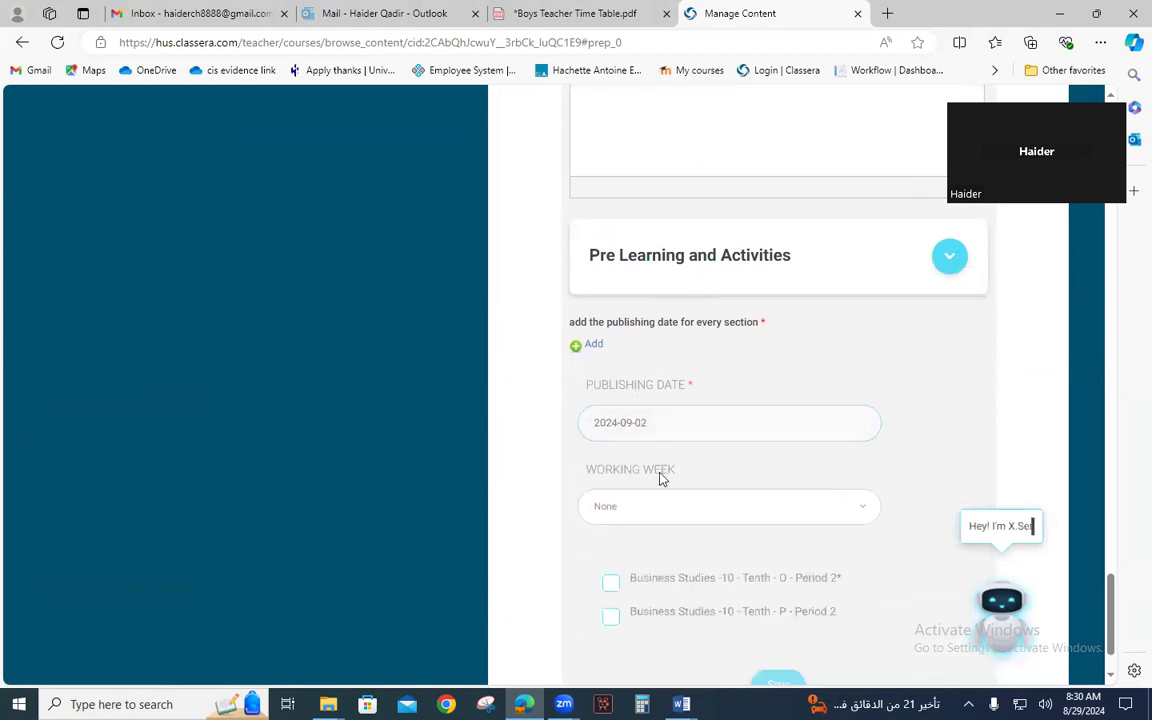
# - Choose week three (1–5 September), include the Tenth O and Tenth P Period 2 classes, and save
pyautogui.scroll(-1, 648, 462)
pyautogui.click(640, 428)
pyautogui.scroll(-2, 674, 530)
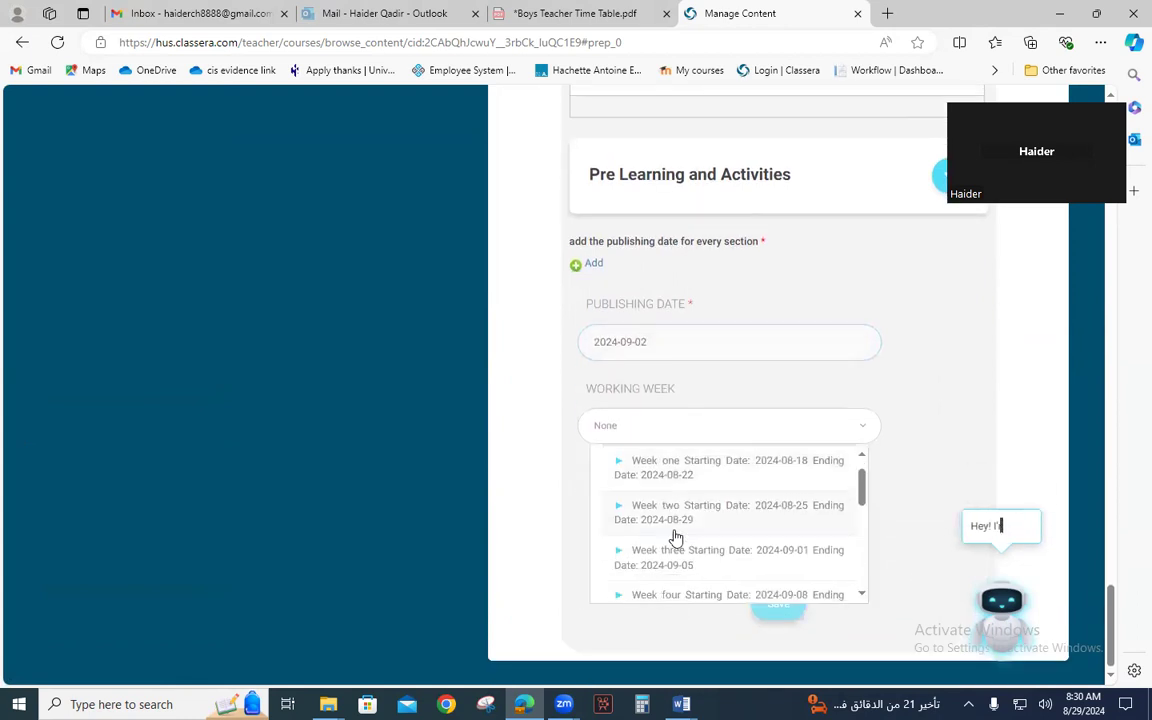
pyautogui.click(694, 508)
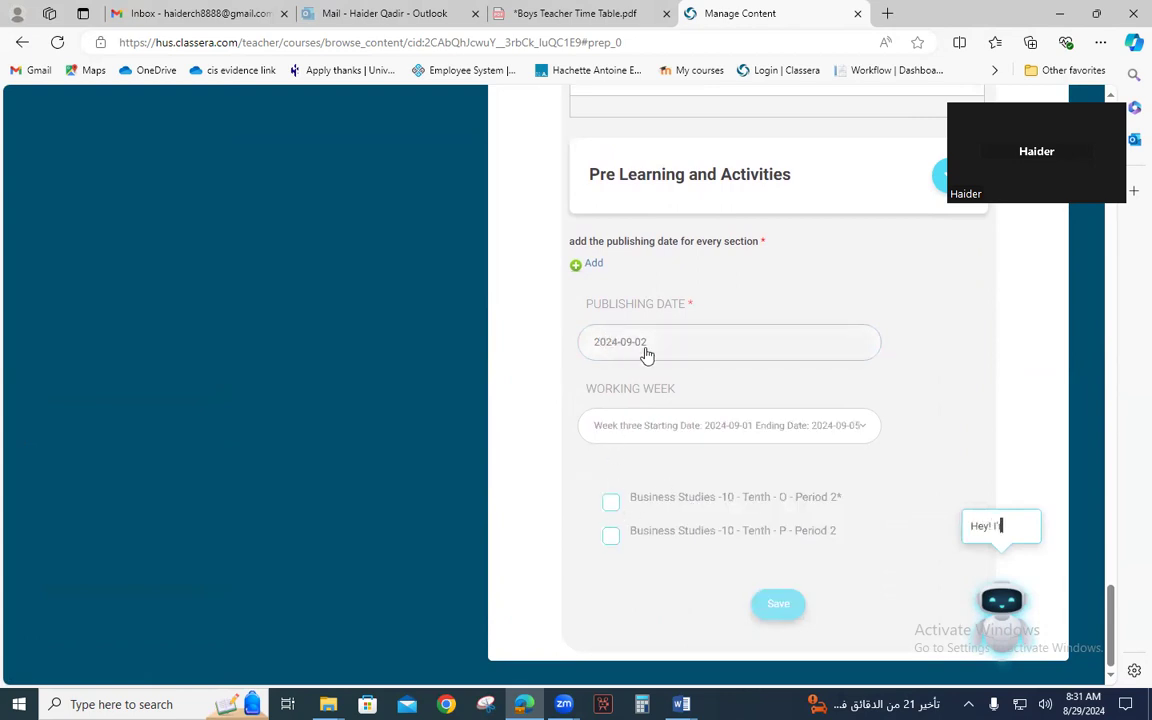
pyautogui.click(612, 503)
pyautogui.click(612, 536)
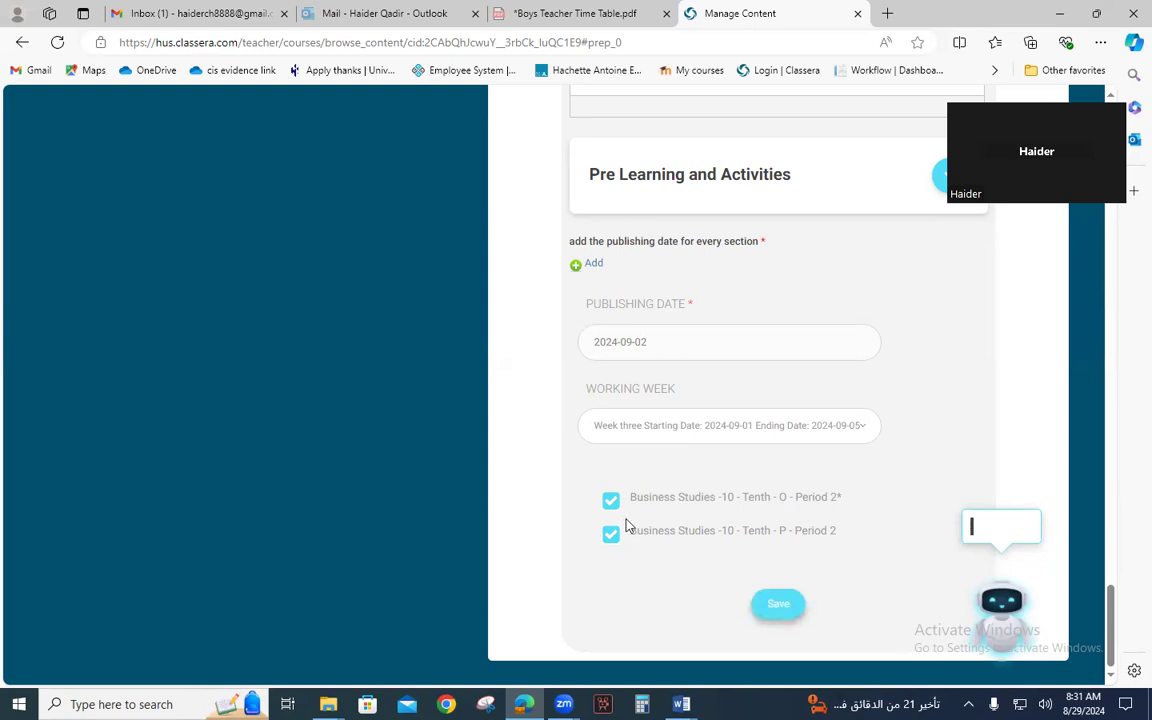
pyautogui.click(776, 604)
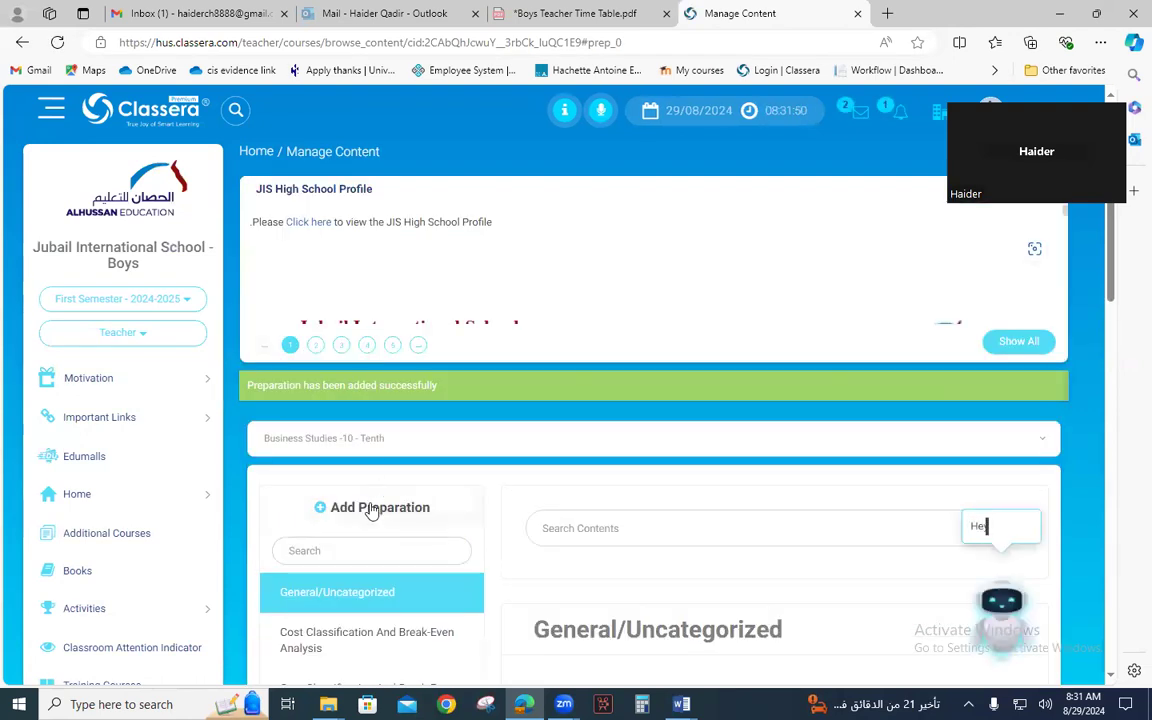
pyautogui.click(372, 508)
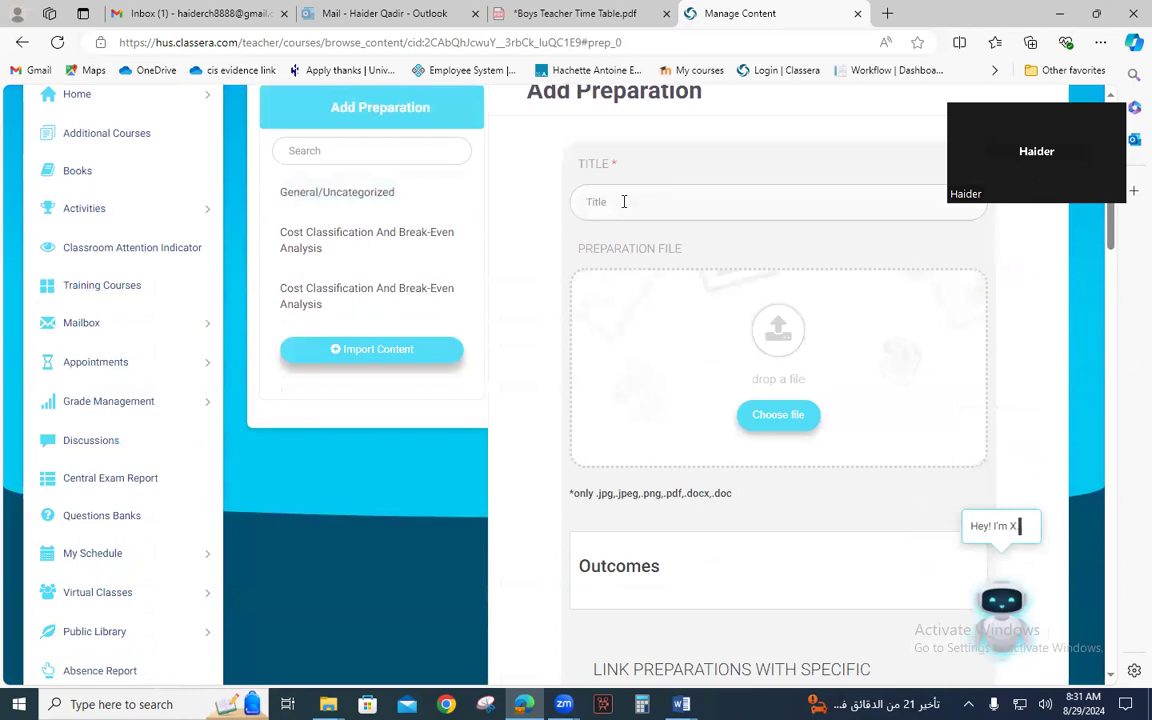
# - Title the new preparation 'Cost classification and break-even analysis' from the suggestions
pyautogui.click(623, 201)
pyautogui.click(660, 263)
pyautogui.scroll(-3, 661, 406)
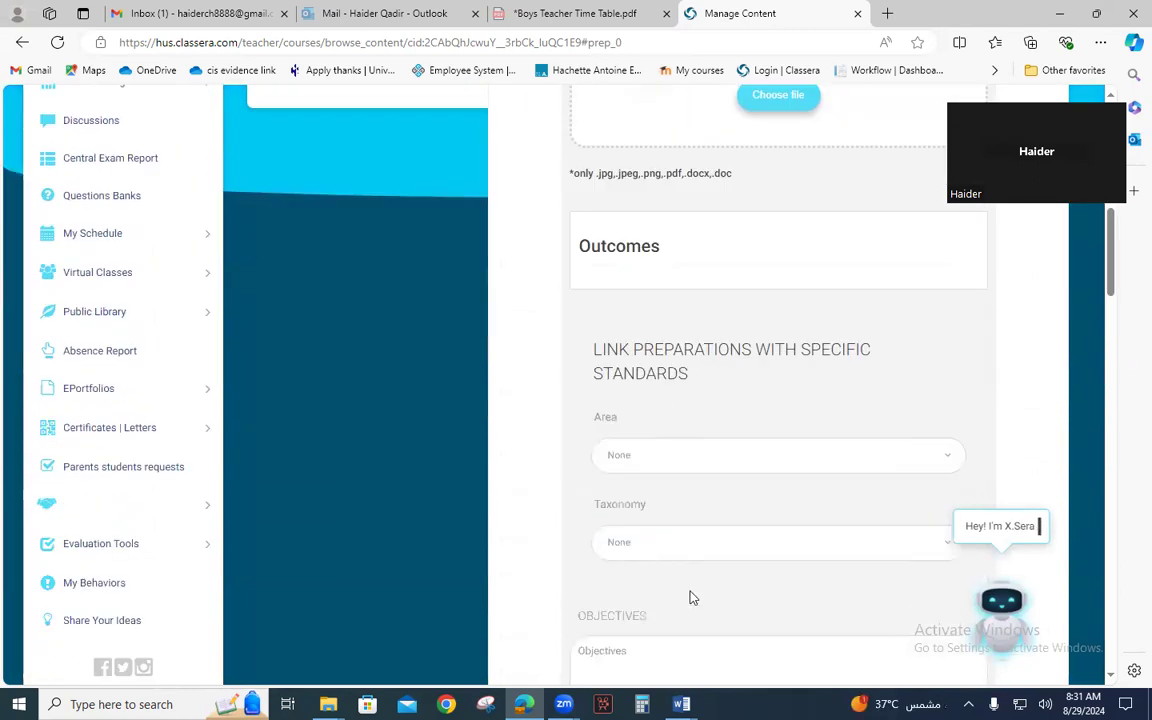
# - In Word, select Tuesday's economies-of-scale objective through the worksheet line and copy it
pyautogui.moveTo(681, 704)
pyautogui.click(770, 620)
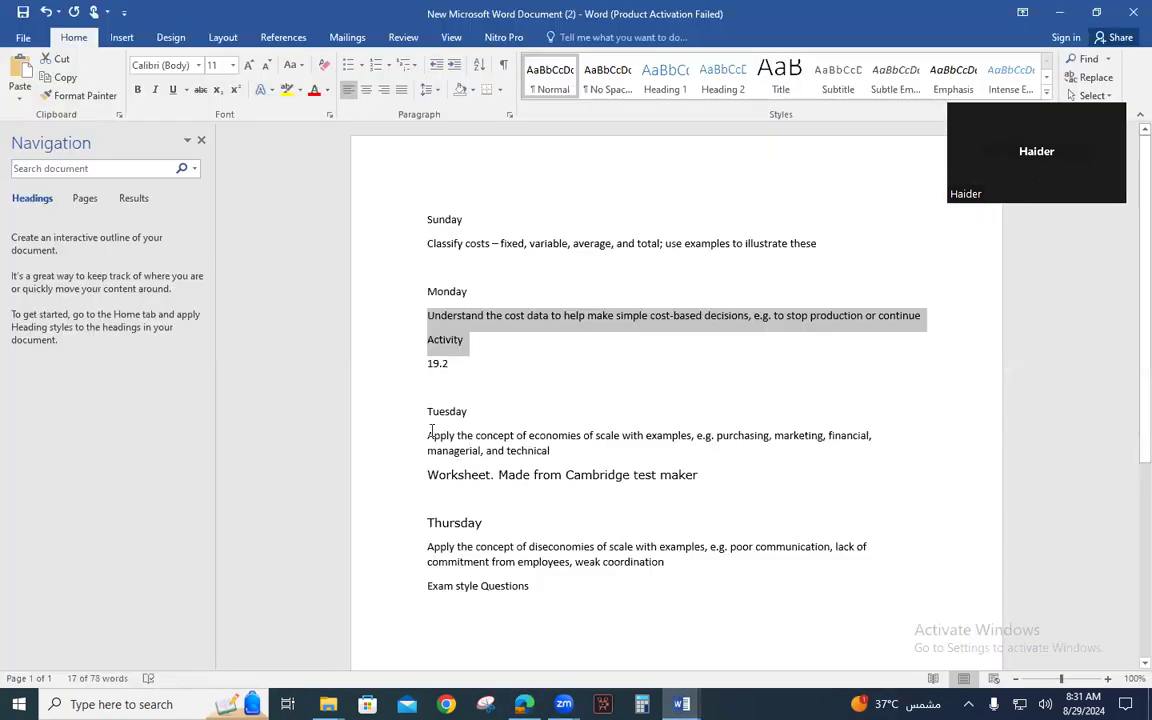
pyautogui.moveTo(430, 435); pyautogui.dragTo(558, 457)
pyautogui.click(427, 435)
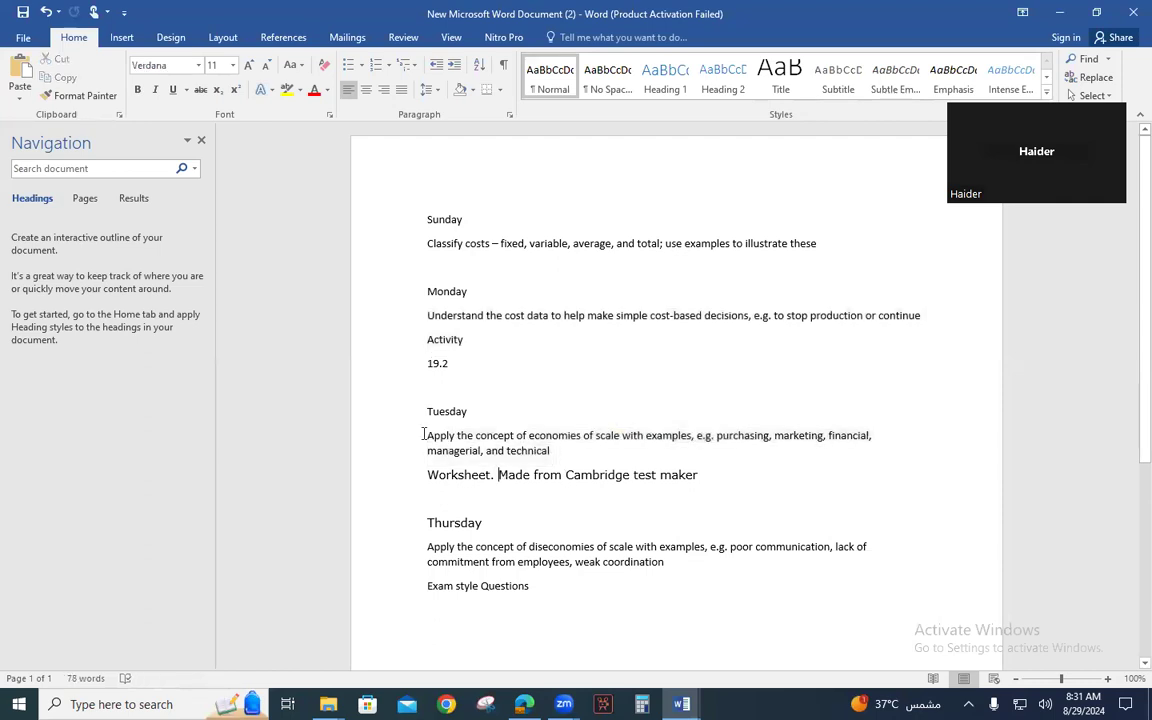
pyautogui.keyDown('shift'); pyautogui.click(703, 477); pyautogui.keyUp('shift')
pyautogui.hotkey('ctrl', 'c')
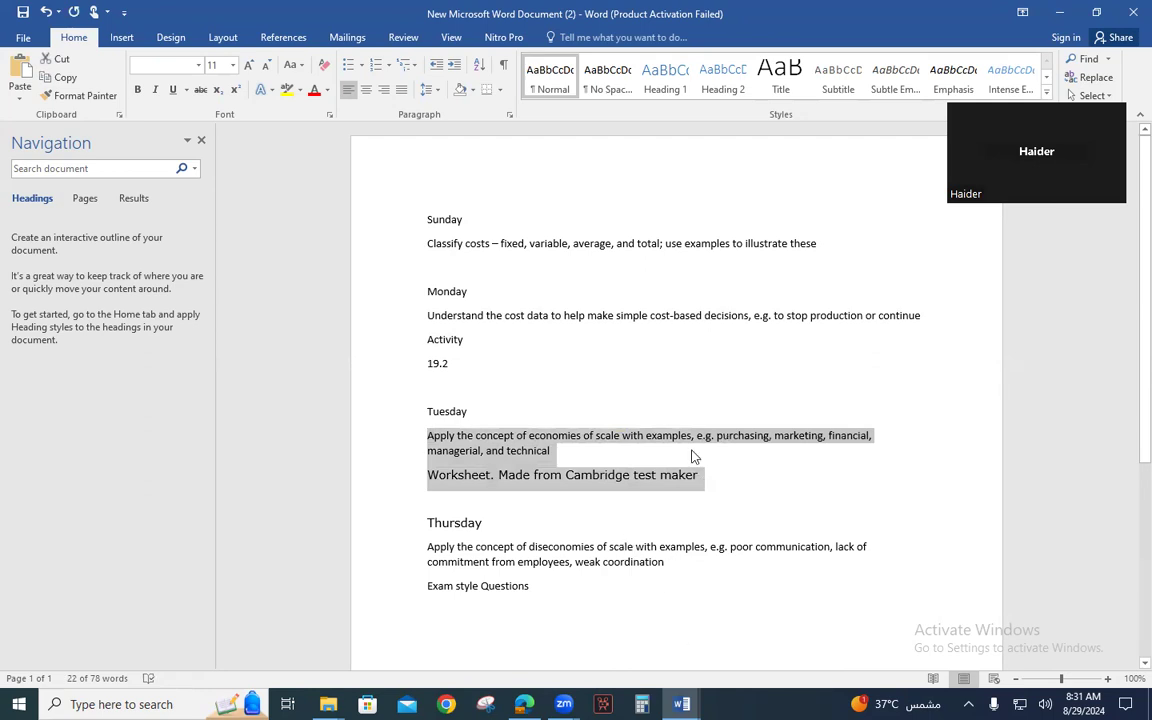
pyautogui.hotkey('alt', 'Tab')
pyautogui.scroll(-3, 690, 450)
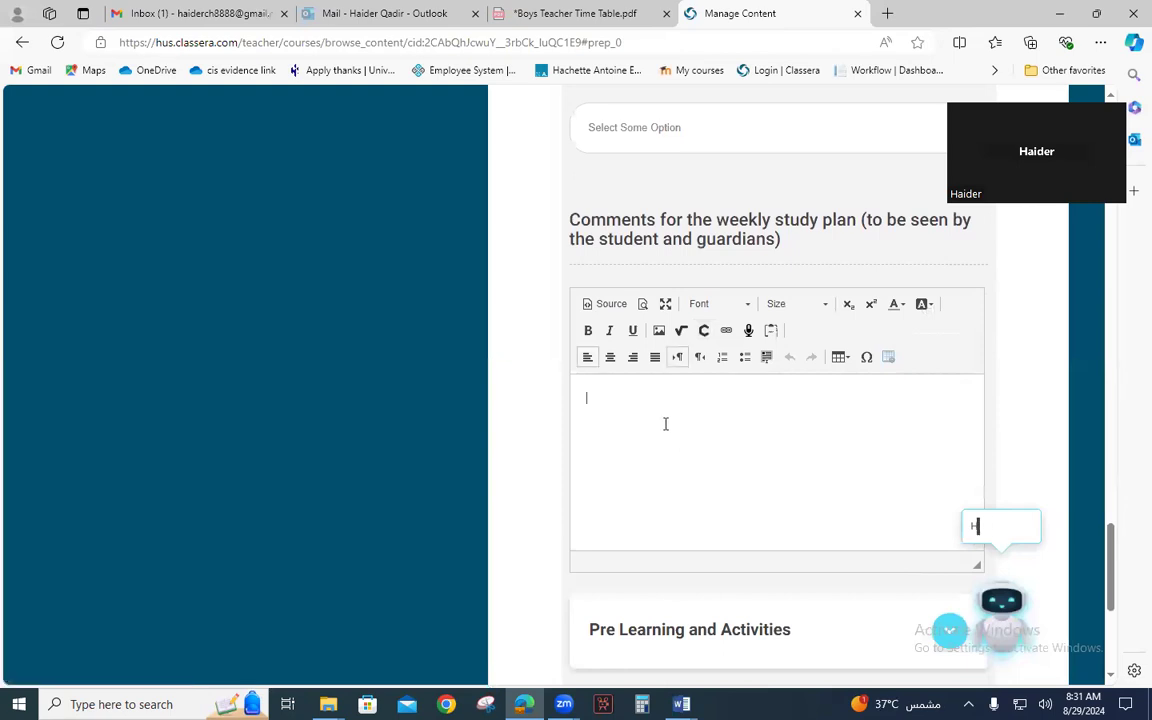
# - Paste Tuesday's text into the comments and set the publishing date to 2024-09-03
pyautogui.hotkey('ctrl', 'v')
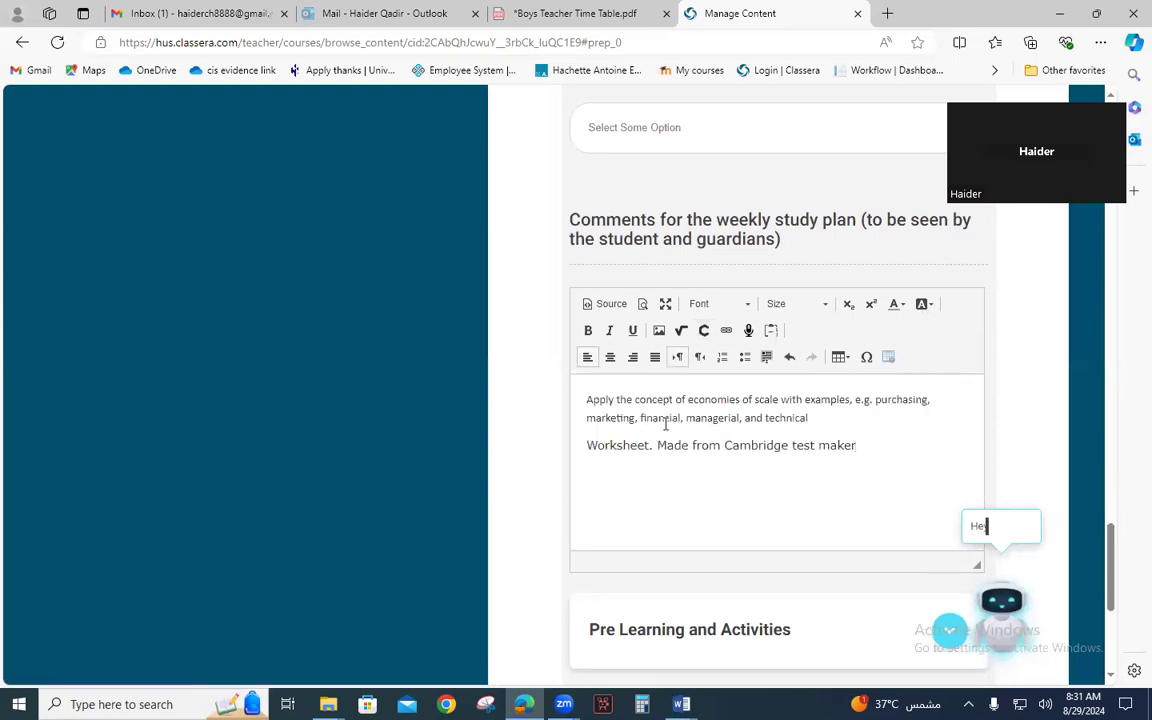
pyautogui.scroll(-4, 683, 535)
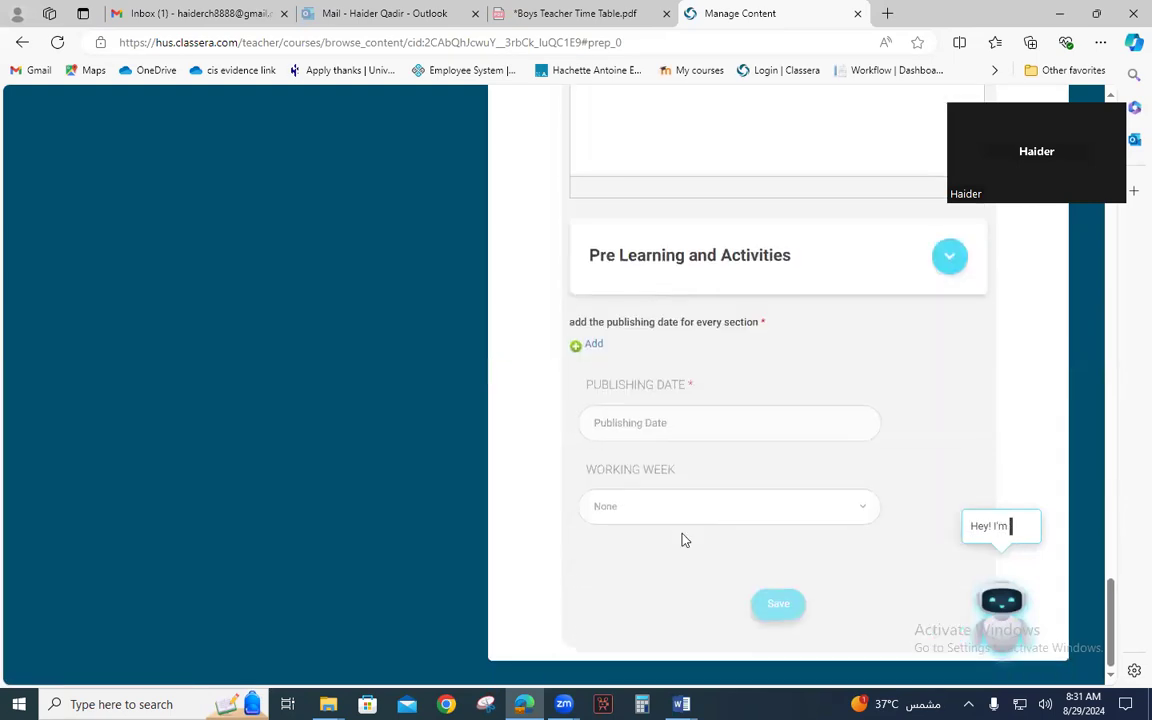
pyautogui.click(638, 421)
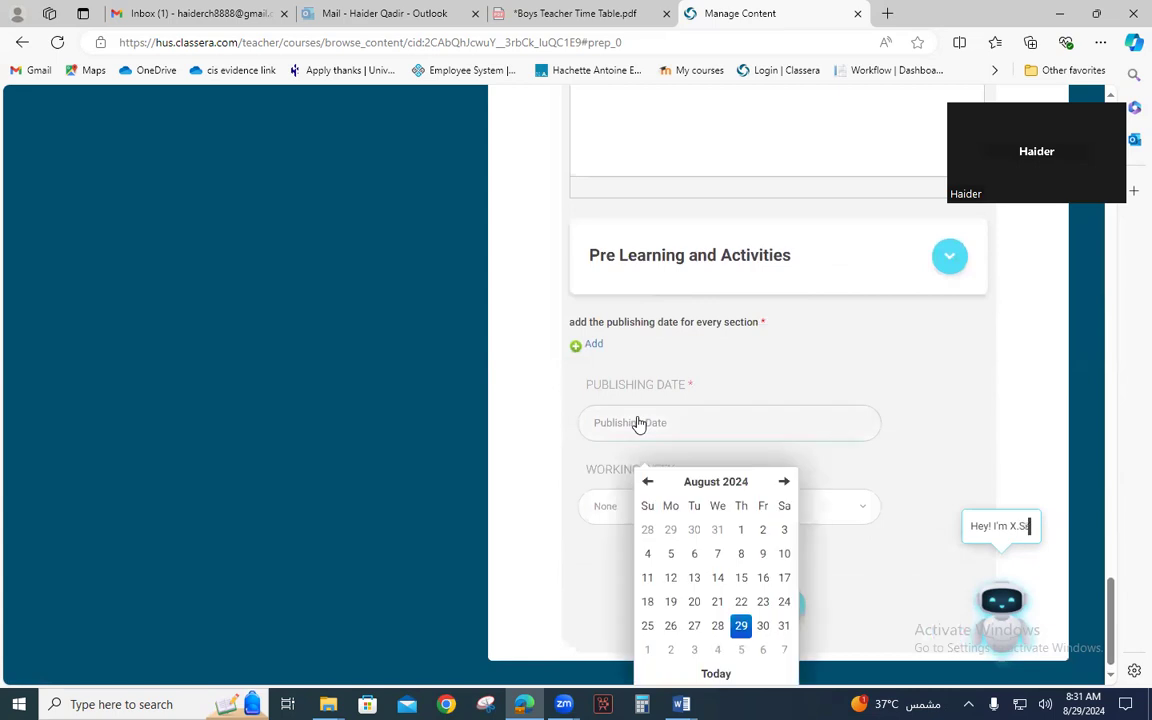
pyautogui.click(695, 645)
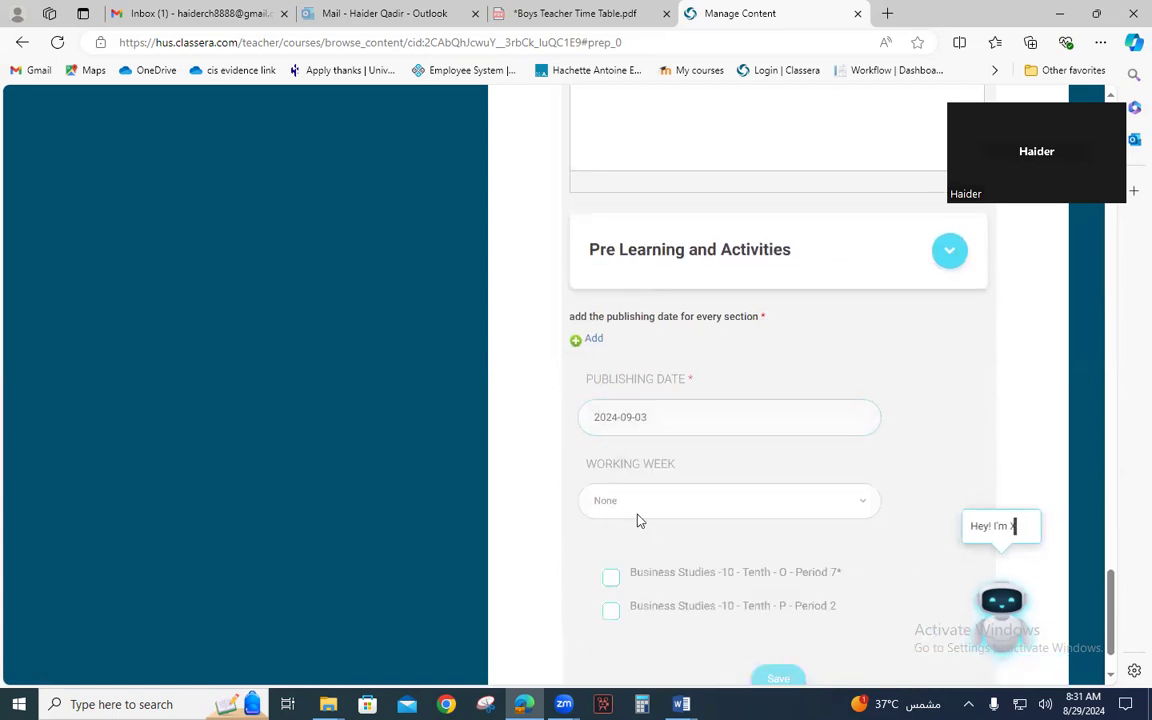
# - Choose Week three, assign the Period 7* and Period 2 classes, and save
pyautogui.scroll(-1, 640, 521)
pyautogui.click(651, 440)
pyautogui.scroll(-2, 685, 553)
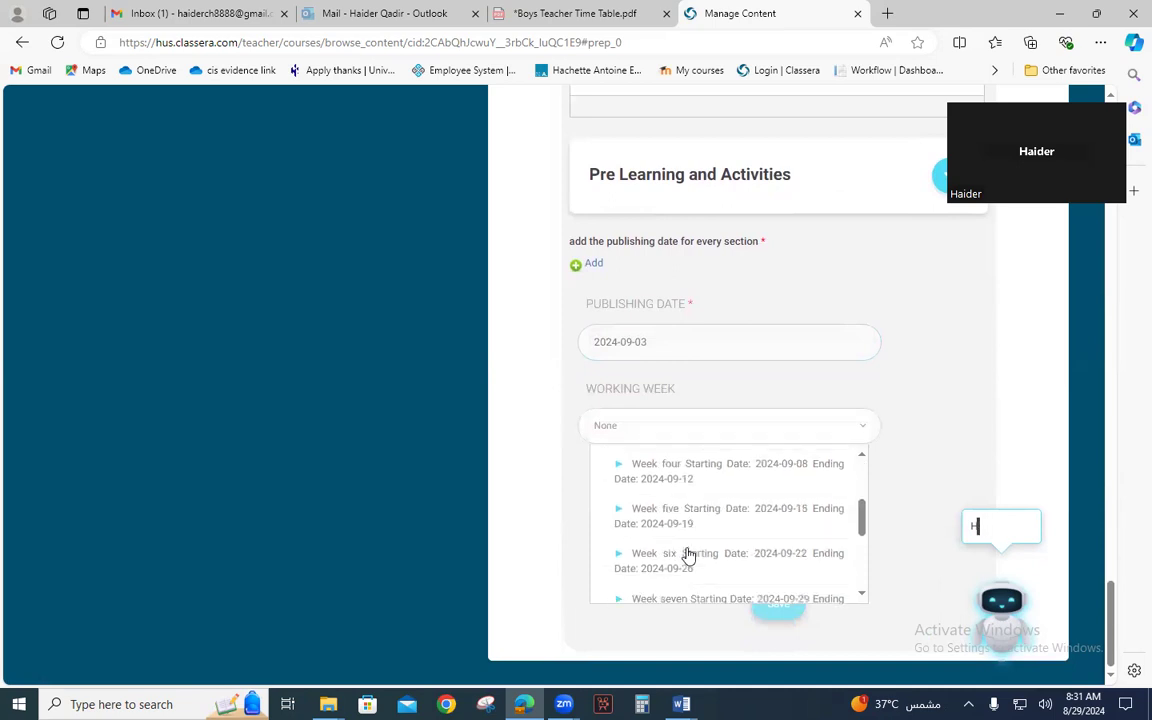
pyautogui.scroll(2, 680, 525)
pyautogui.click(680, 510)
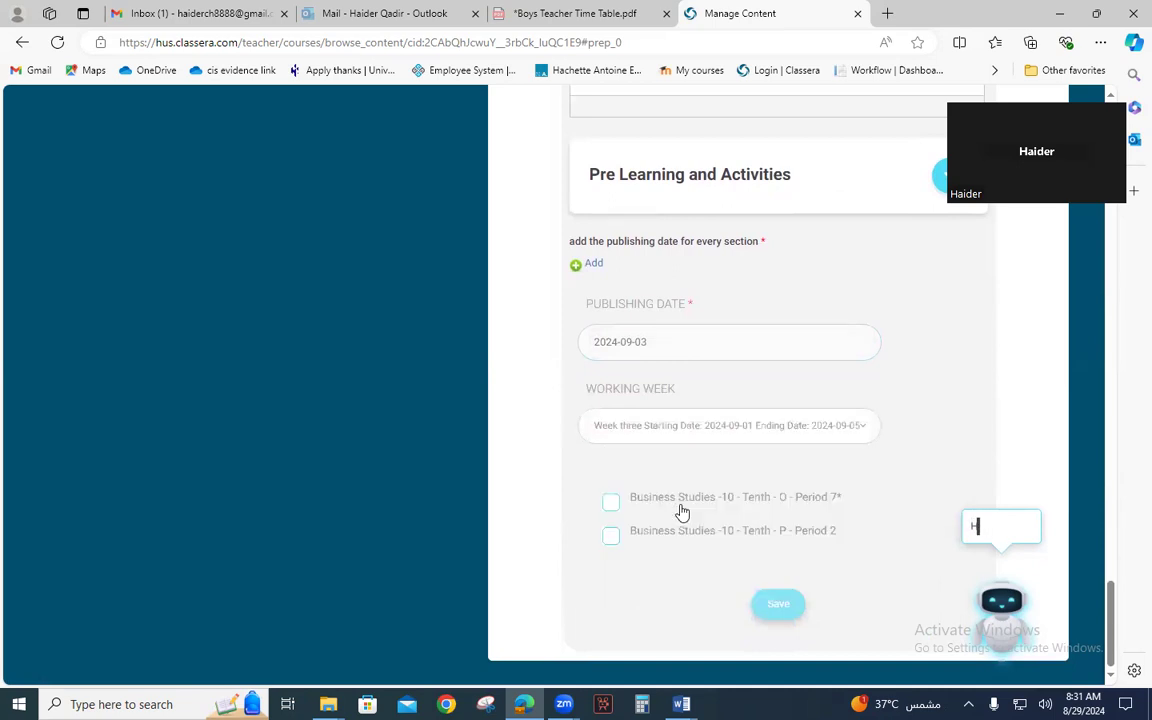
pyautogui.click(611, 503)
pyautogui.click(611, 537)
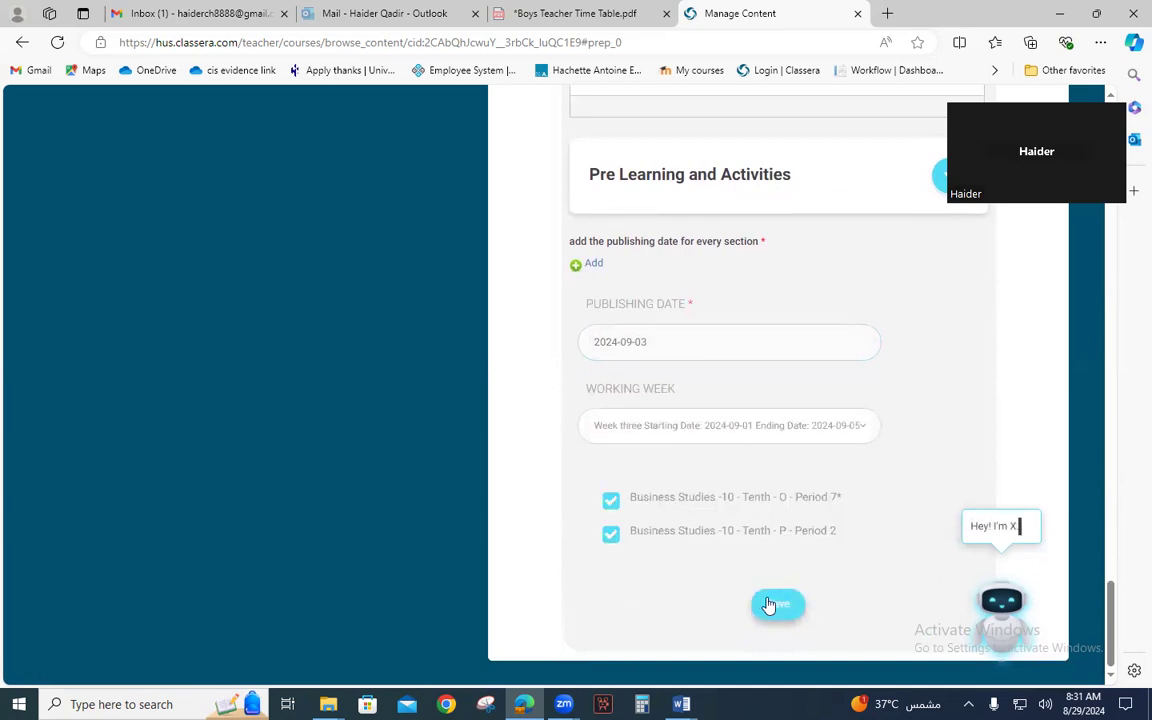
pyautogui.click(771, 606)
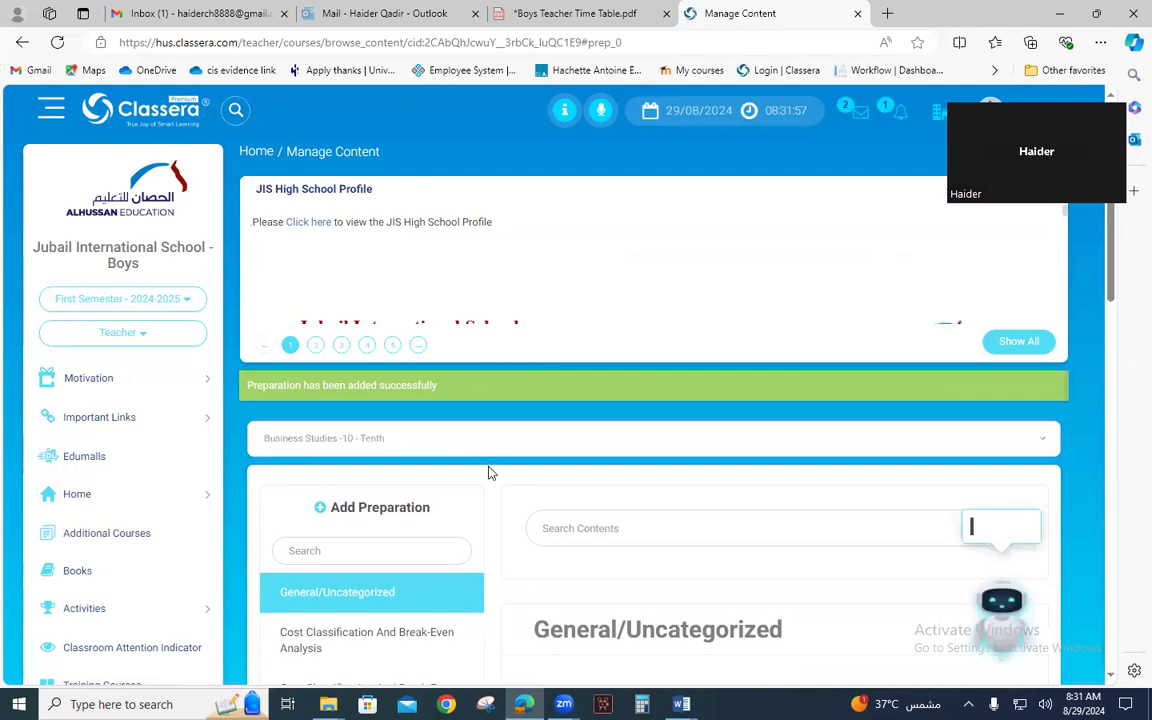
# - Start a new preparation titled 'Cost classification and break-even analysis'
pyautogui.scroll(-3, 470, 450)
pyautogui.click(393, 190)
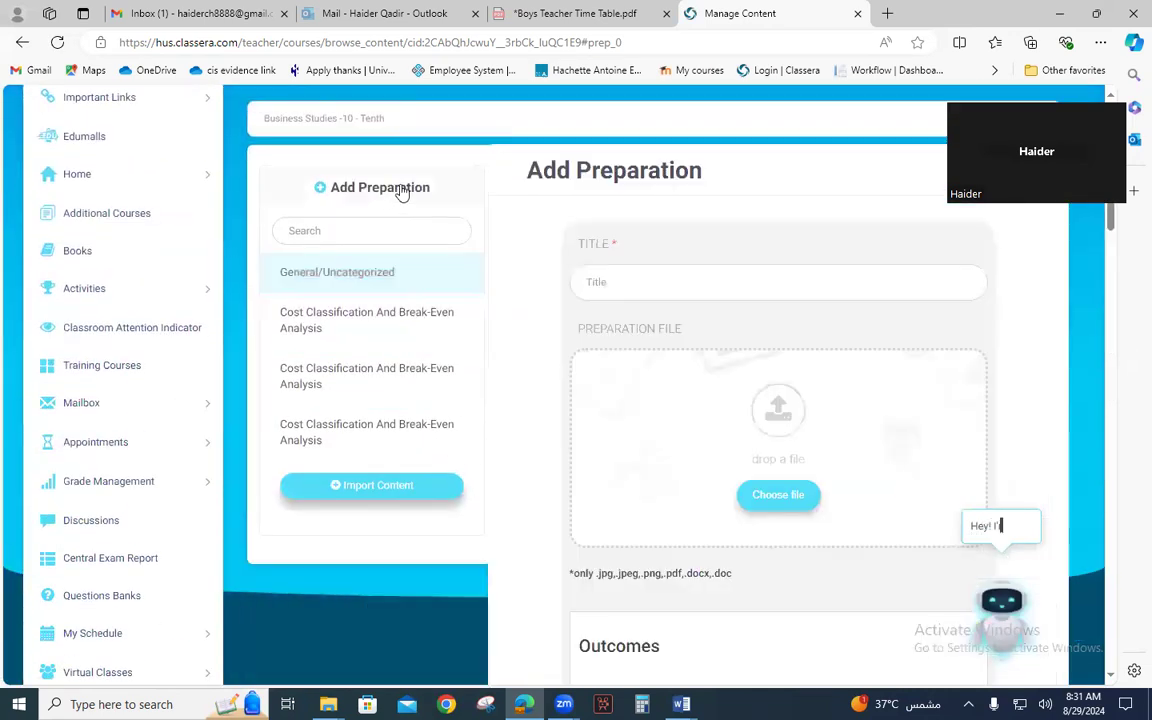
pyautogui.click(604, 282)
pyautogui.click(631, 347)
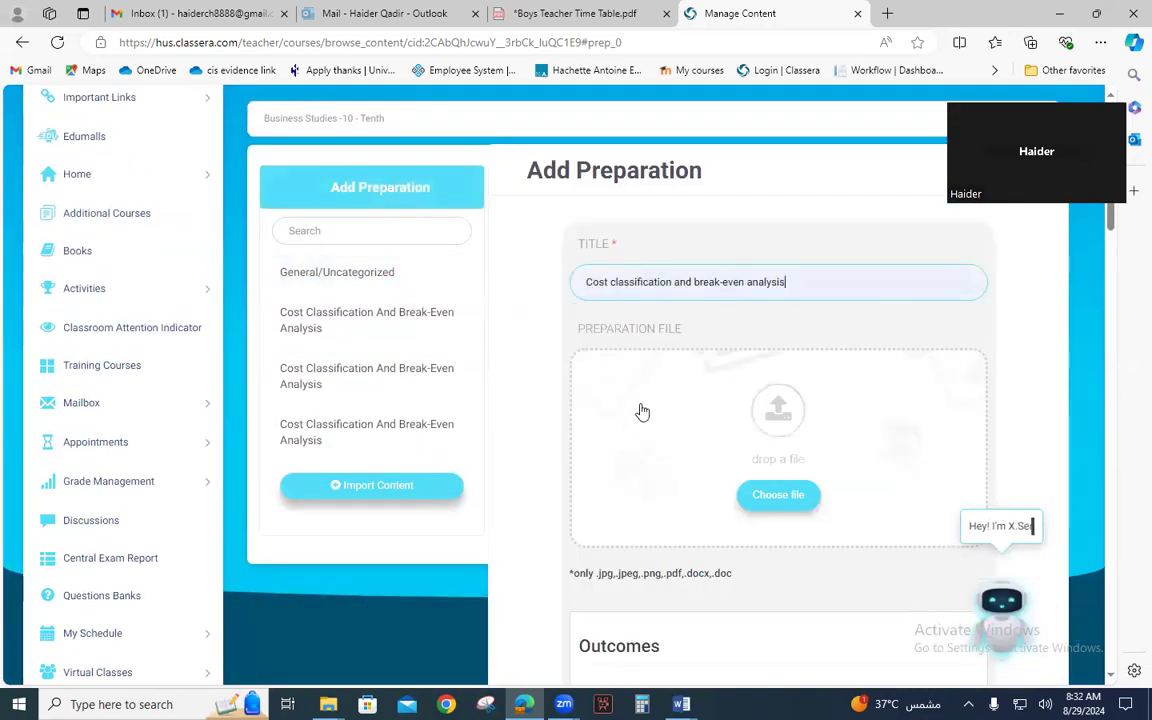
pyautogui.scroll(-10, 666, 435)
# - In Word, copy Thursday's diseconomies-of-scale objective and Exam style Questions line into the comments
pyautogui.scroll(-10, 669, 433)
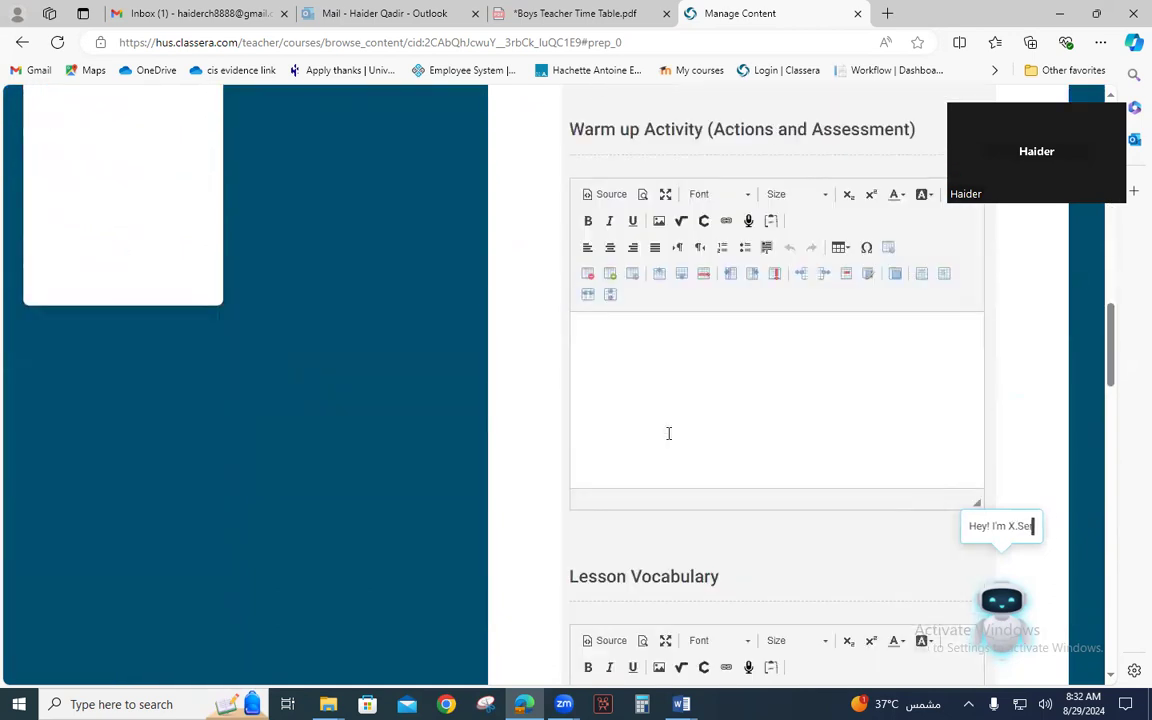
pyautogui.scroll(-7, 669, 433)
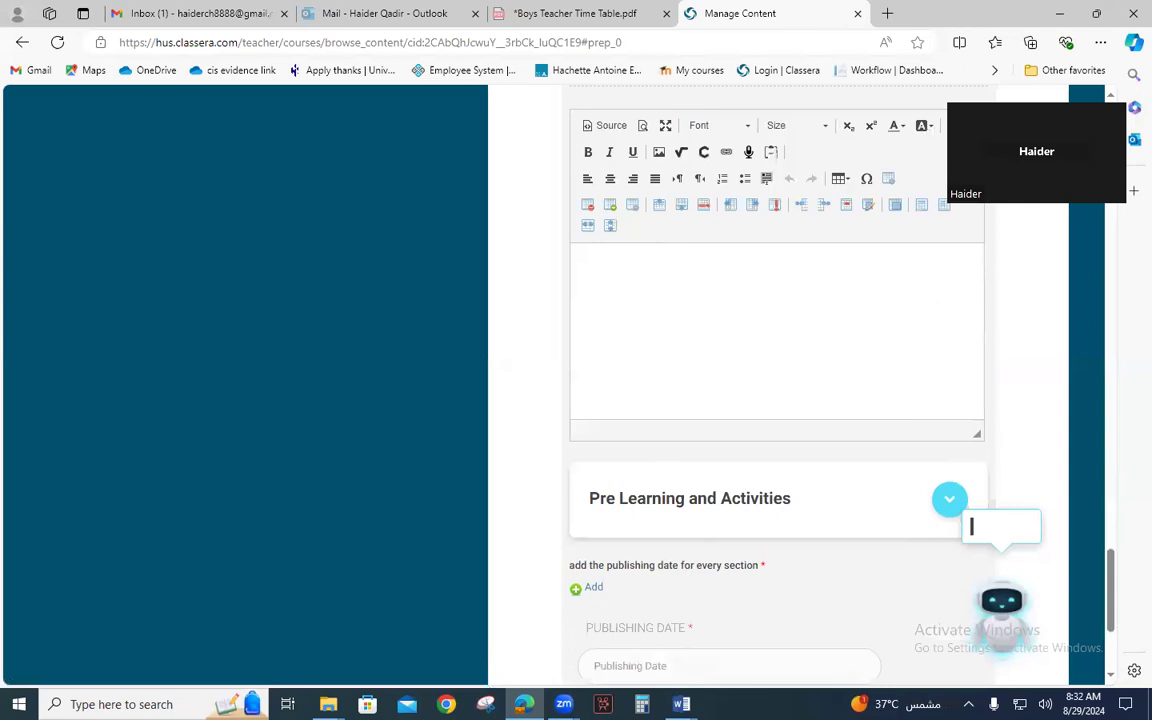
pyautogui.moveTo(681, 704)
pyautogui.click(688, 547)
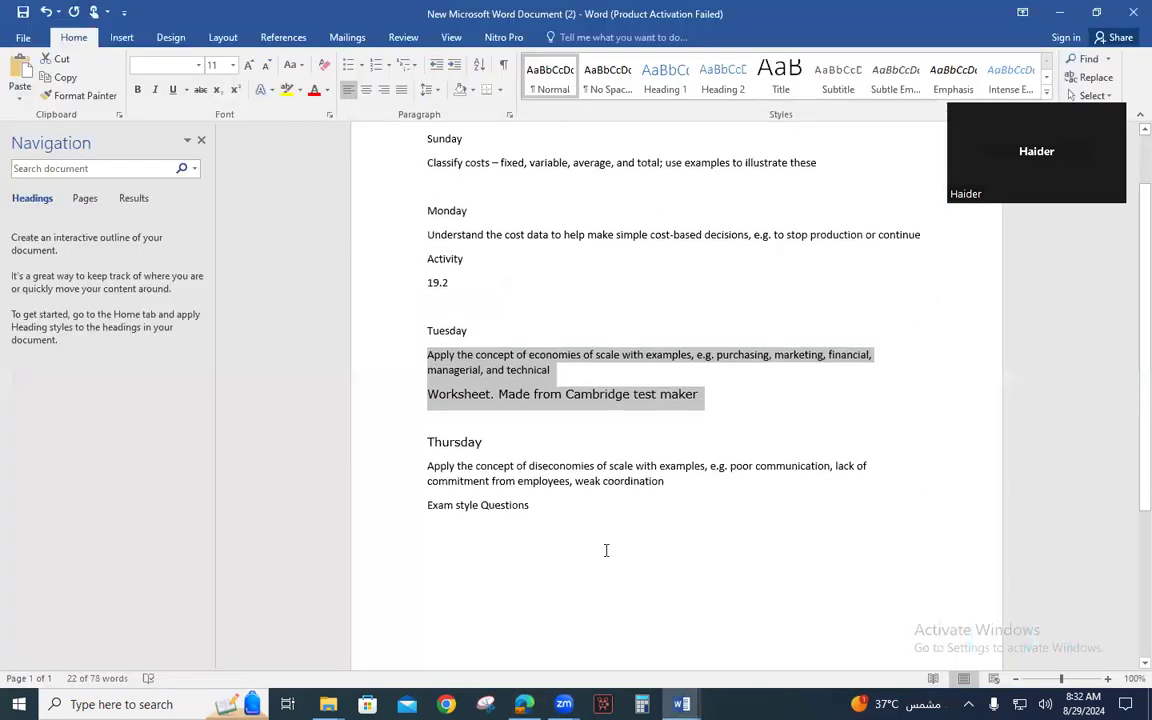
pyautogui.scroll(-1, 606, 550)
pyautogui.moveTo(427, 431); pyautogui.dragTo(545, 474)
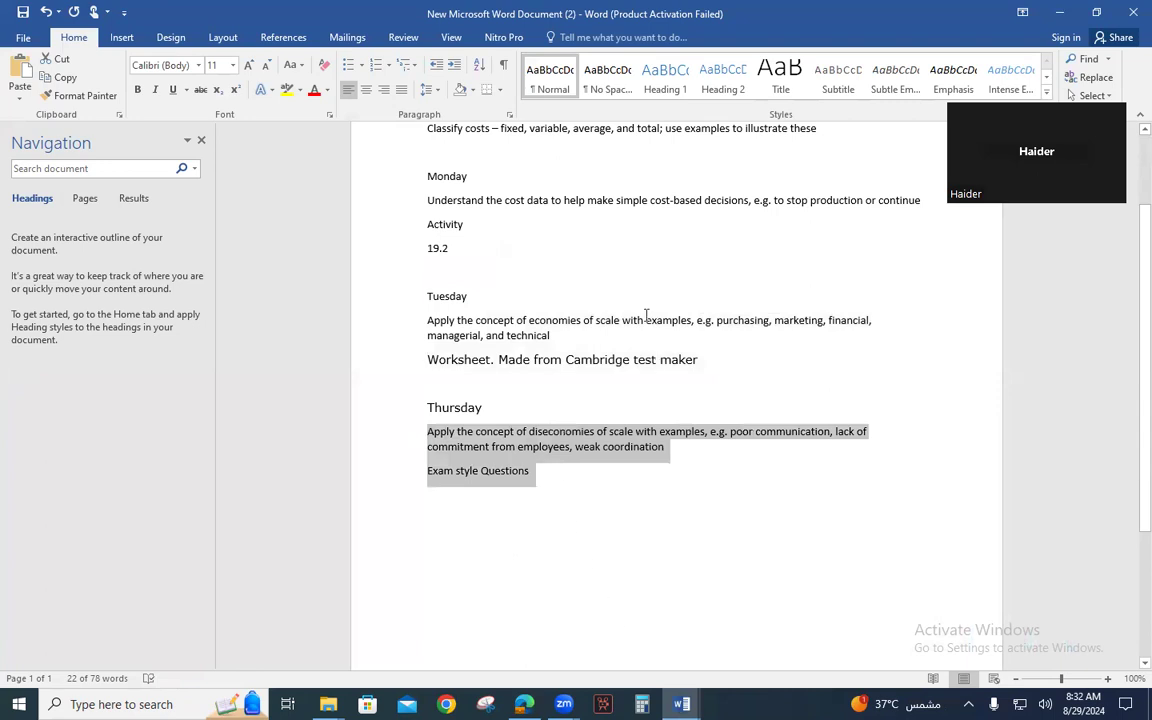
pyautogui.hotkey('alt', 'Tab')
# - Set the Thursday preparation's publishing date to 2024-09-05 and Week three, then save it
pyautogui.scroll(1, 679, 369)
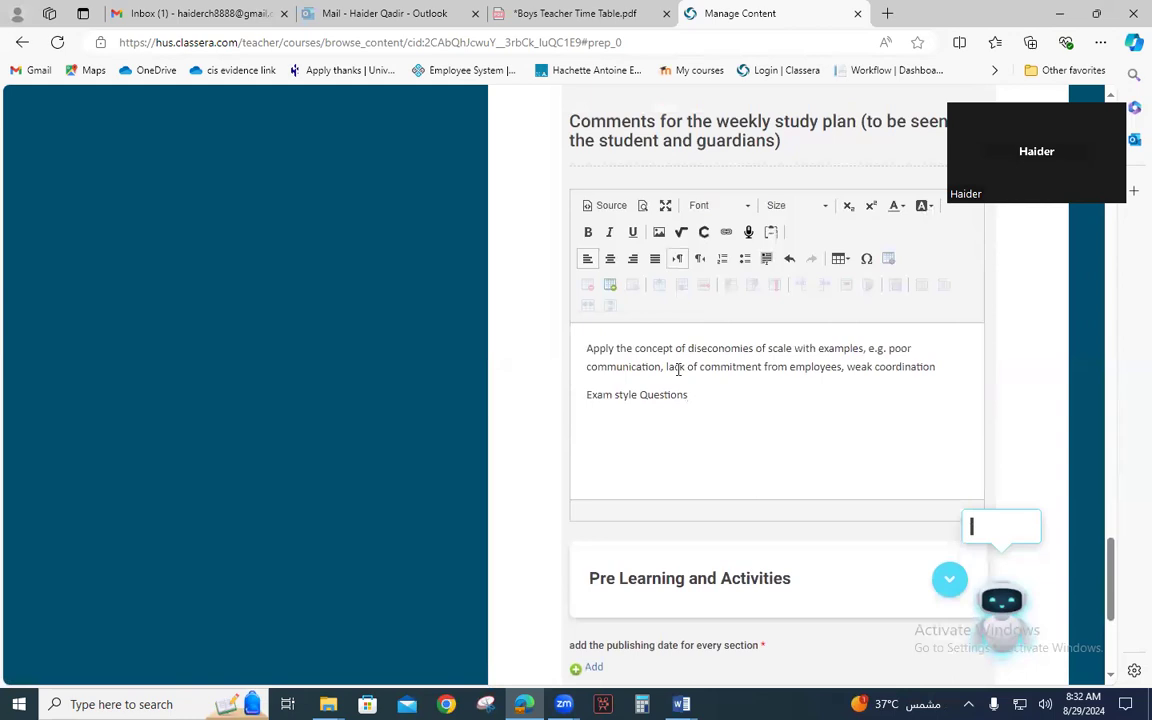
pyautogui.scroll(-3, 679, 369)
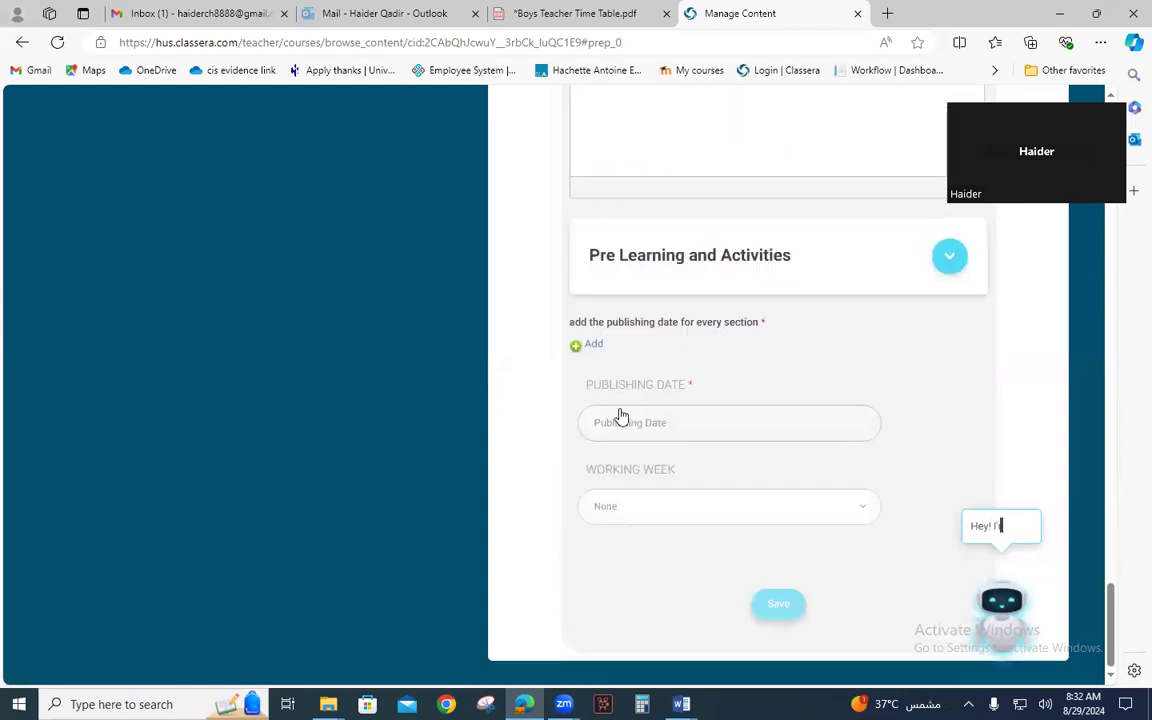
pyautogui.click(648, 428)
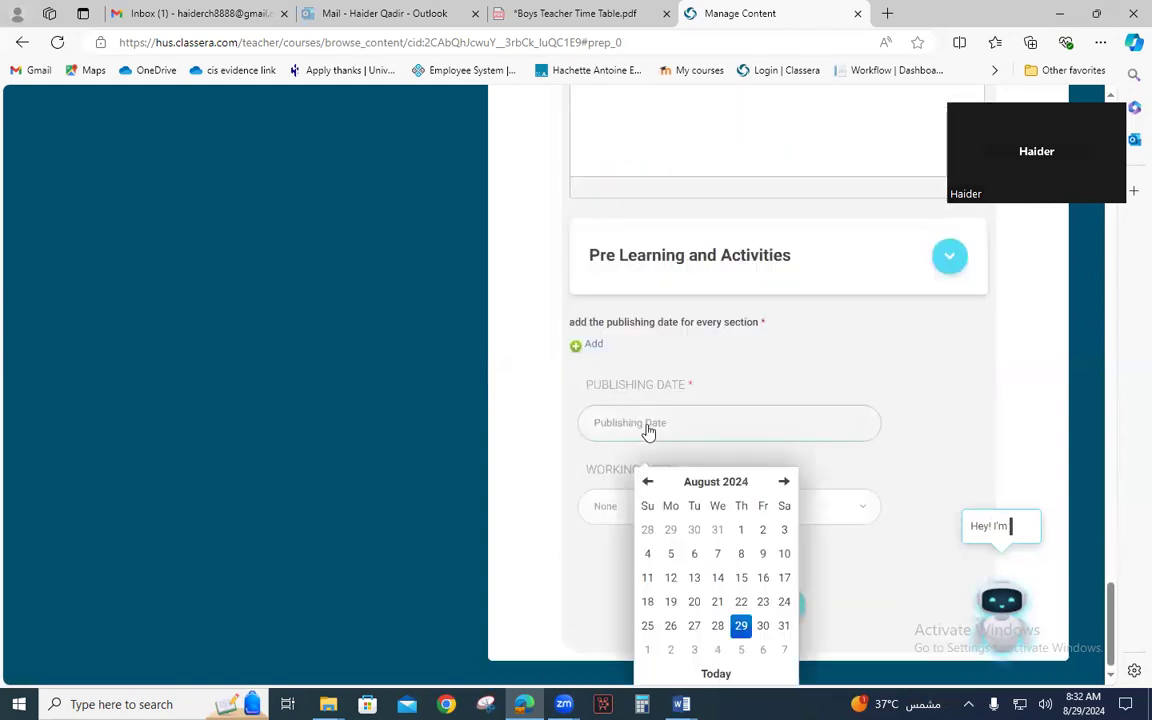
pyautogui.click(743, 651)
pyautogui.scroll(-1, 656, 494)
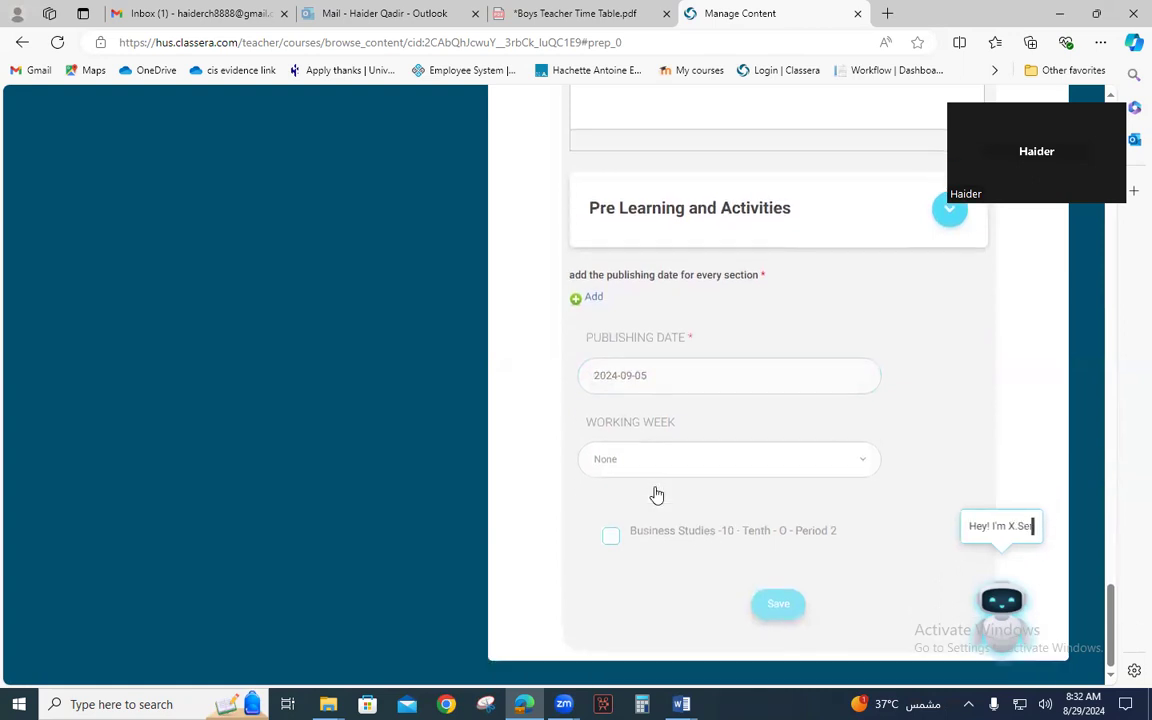
pyautogui.click(645, 474)
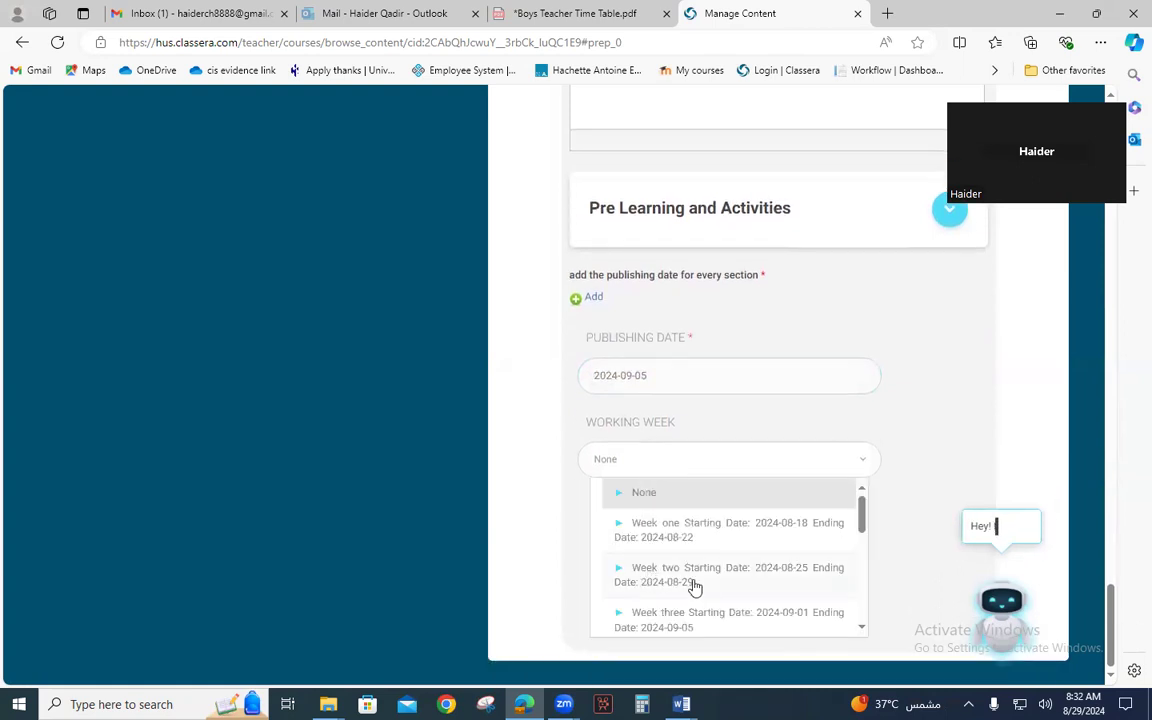
pyautogui.click(681, 616)
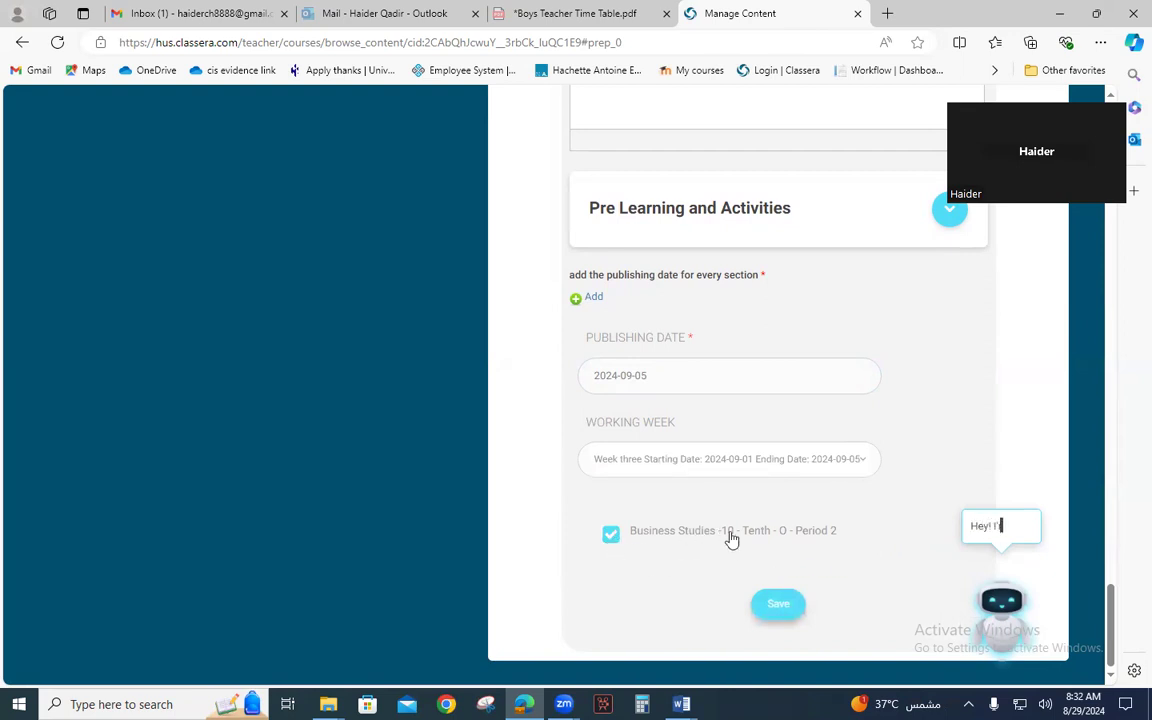
pyautogui.click(779, 603)
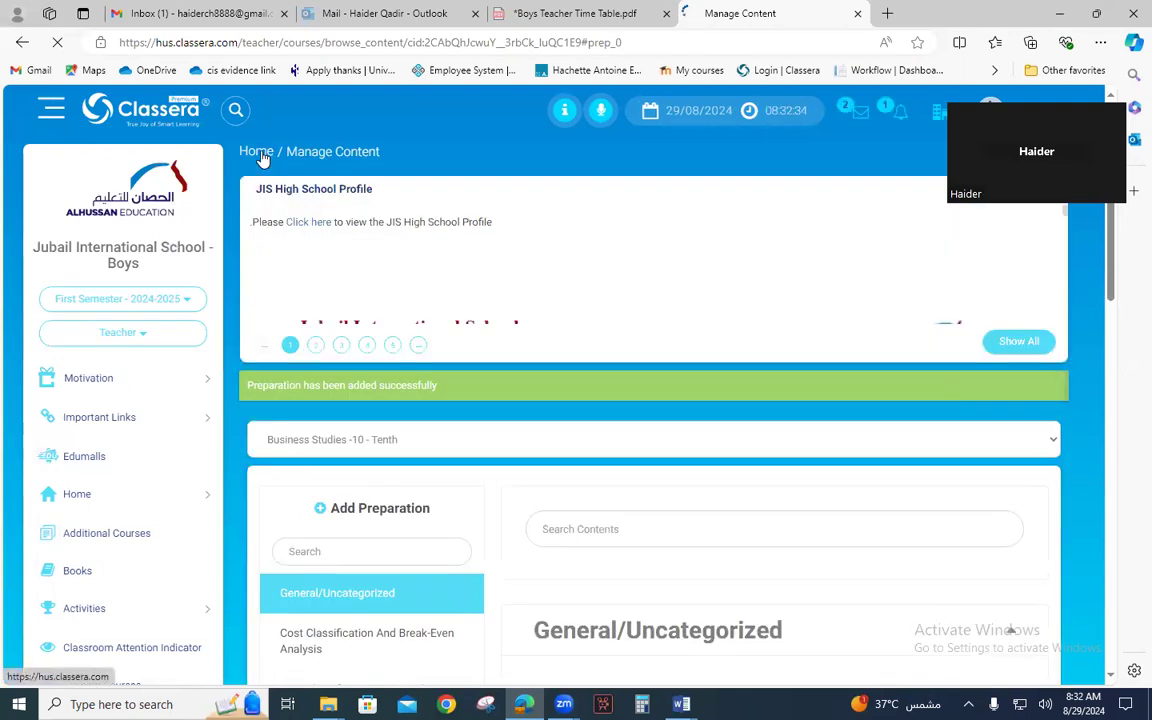
# - Go from the Home dashboard through the Business Studies -10 course options to its Weekly Study Plan
pyautogui.click(258, 152)
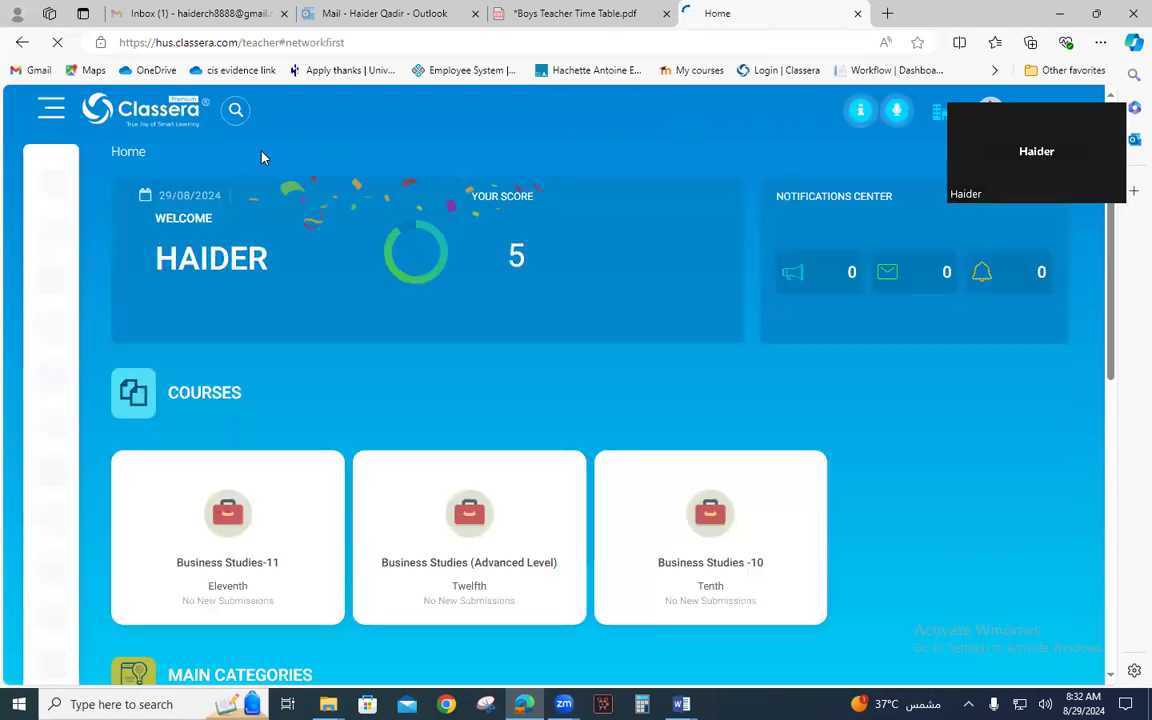
pyautogui.click(780, 560)
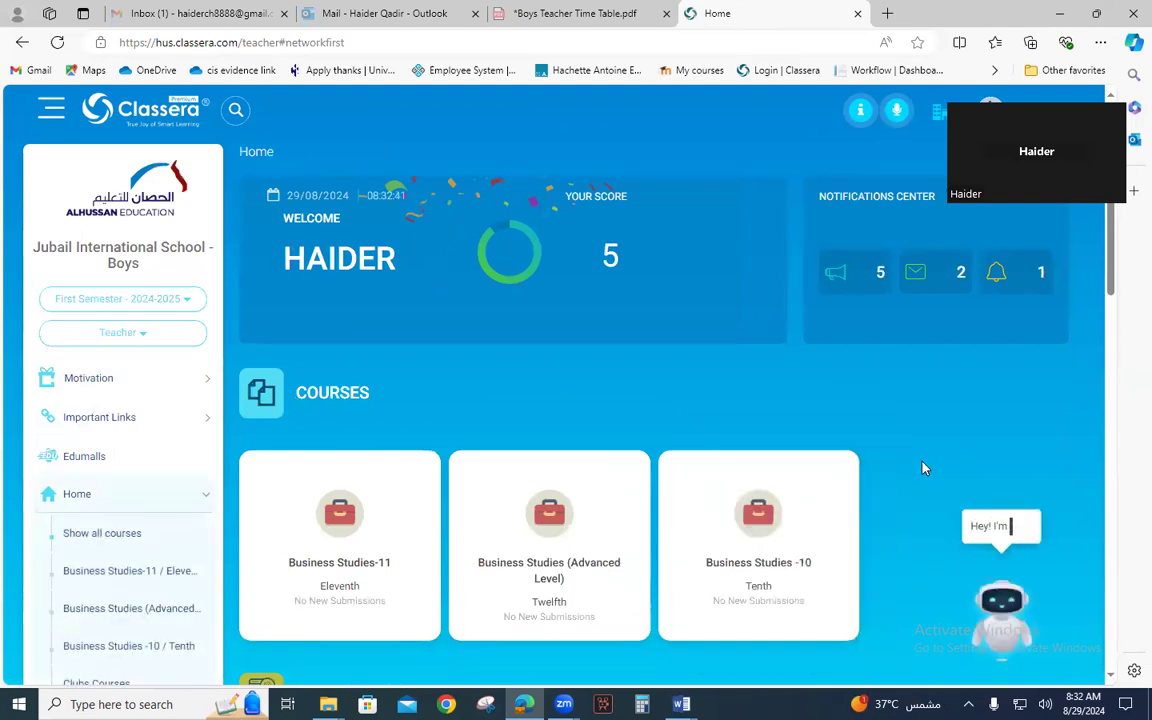
pyautogui.click(842, 565)
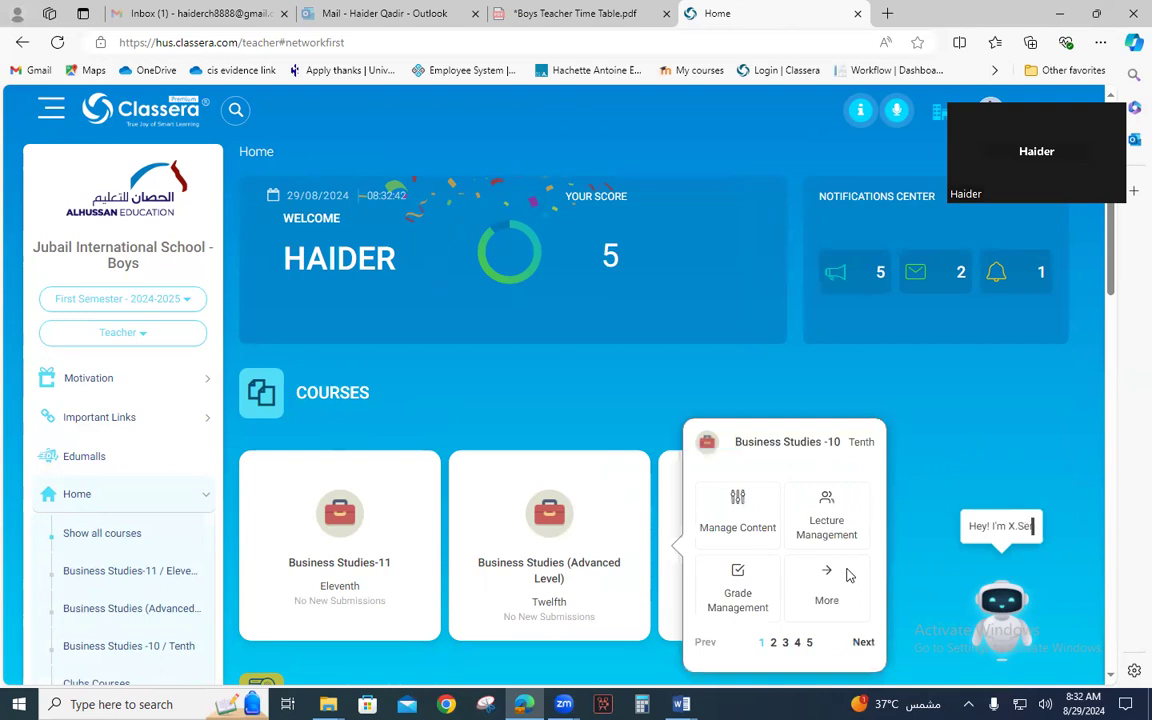
pyautogui.click(809, 643)
pyautogui.click(798, 643)
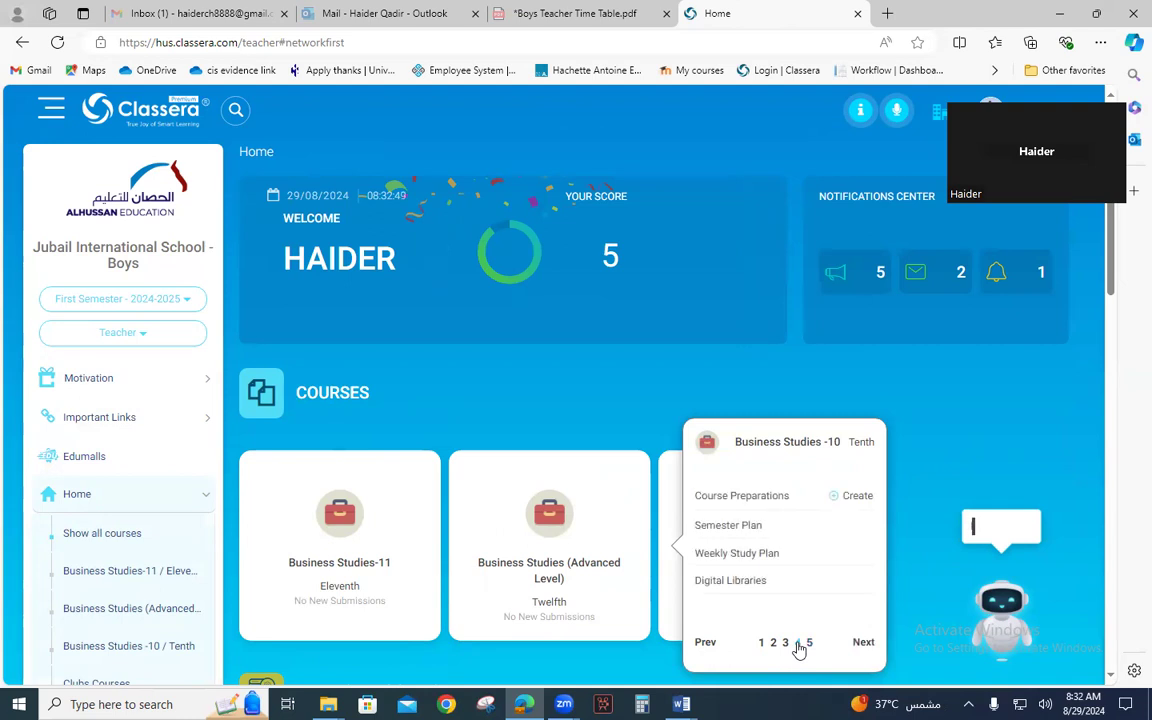
pyautogui.click(745, 558)
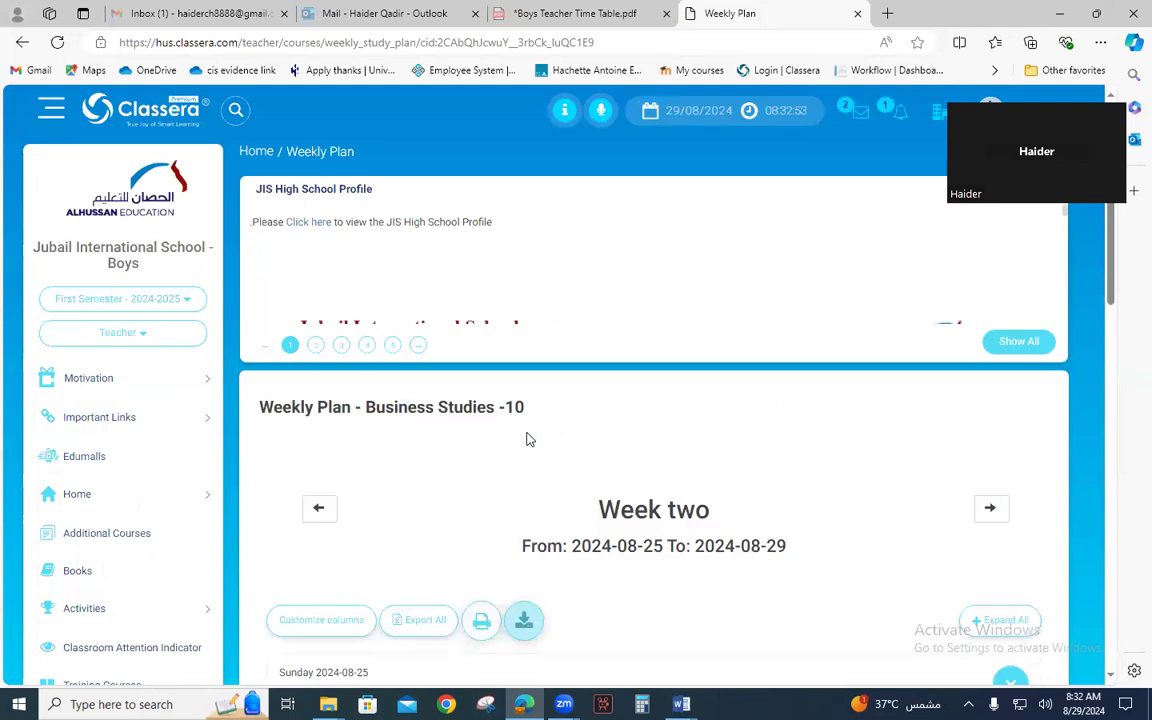
# - Advance the plan to week three (2024-09-01 to 2024-09-05) and expand the Sunday and Monday lessons
pyautogui.scroll(-1, 600, 450)
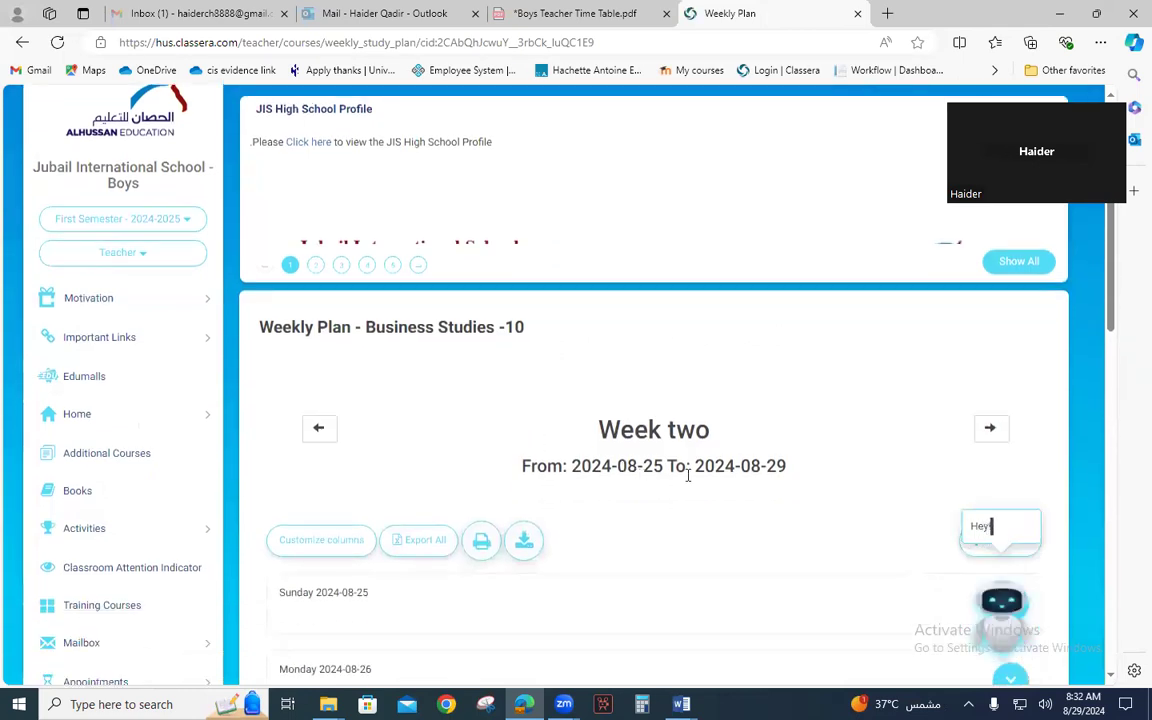
pyautogui.click(990, 430)
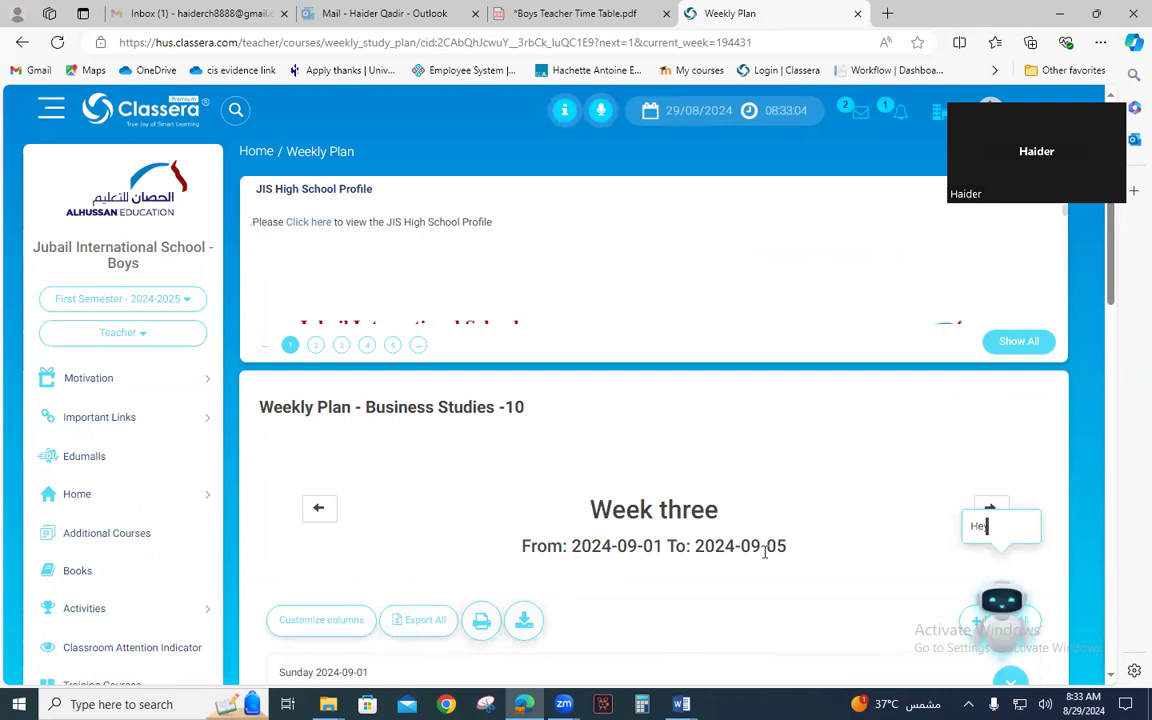
pyautogui.scroll(-5, 760, 549)
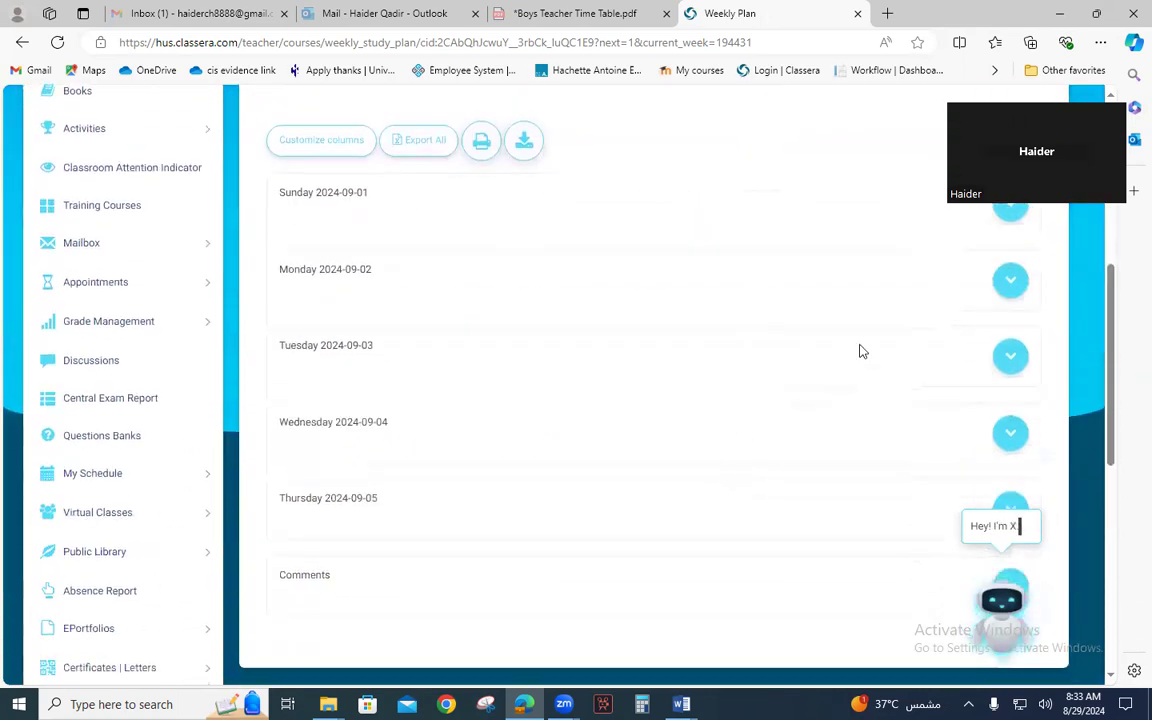
pyautogui.scroll(1, 912, 408)
pyautogui.click(1012, 286)
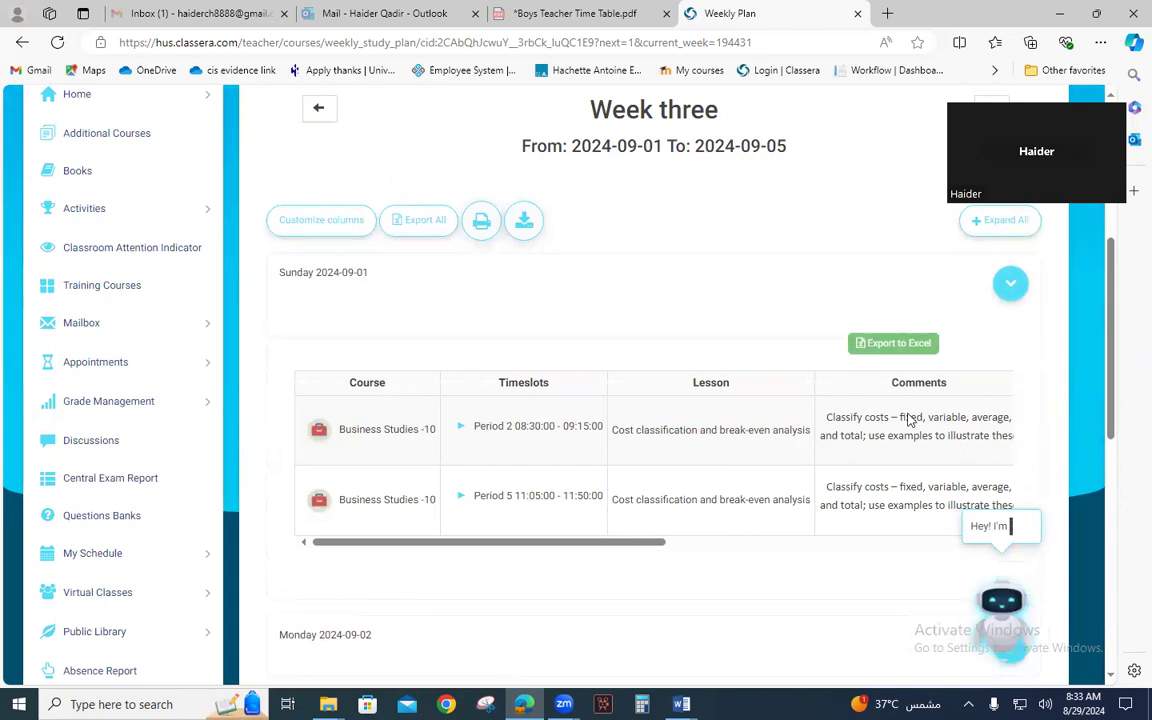
pyautogui.scroll(-3, 836, 443)
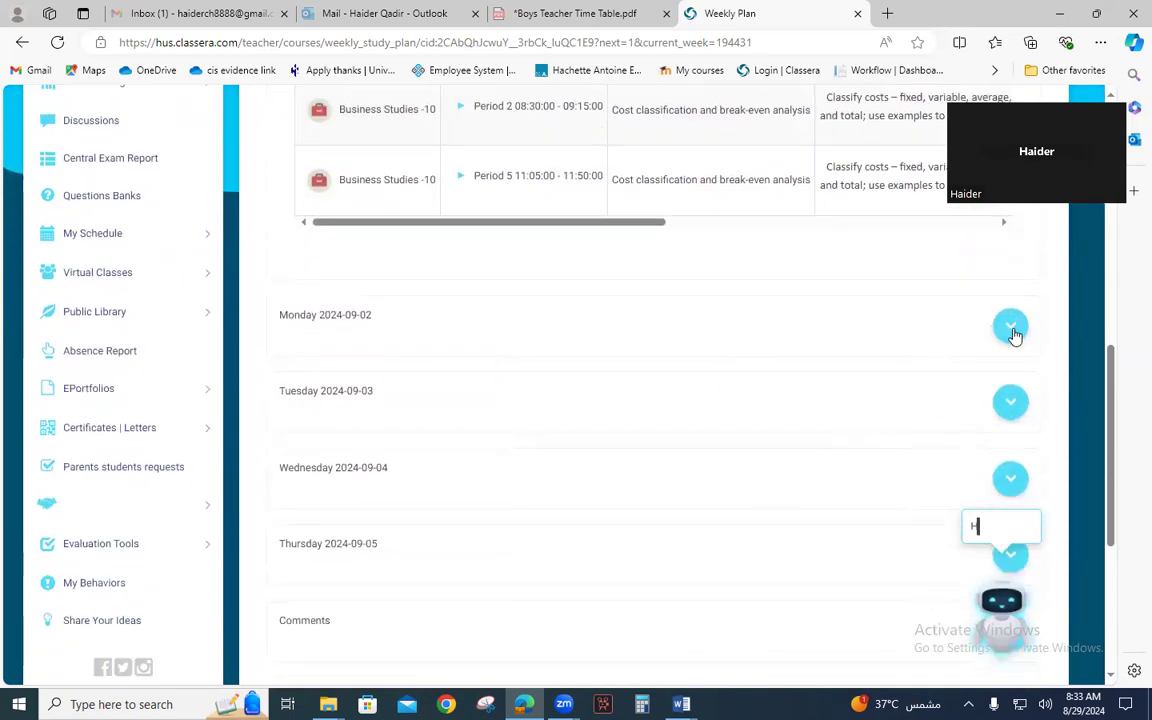
pyautogui.click(1011, 327)
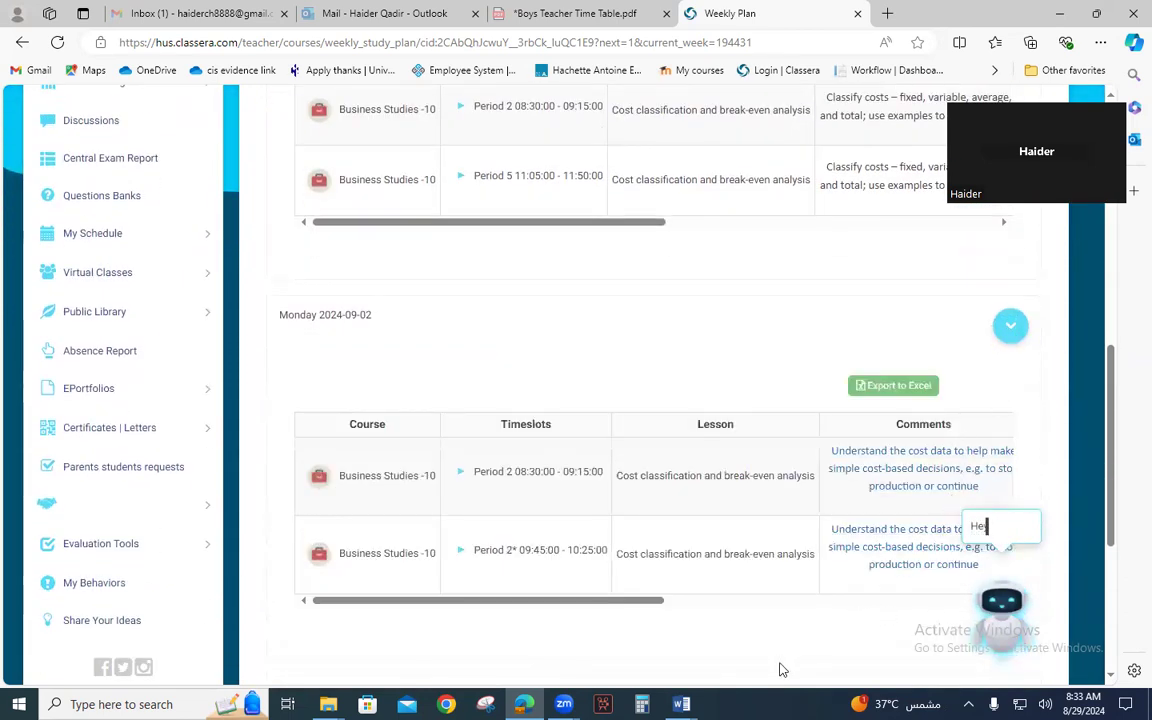